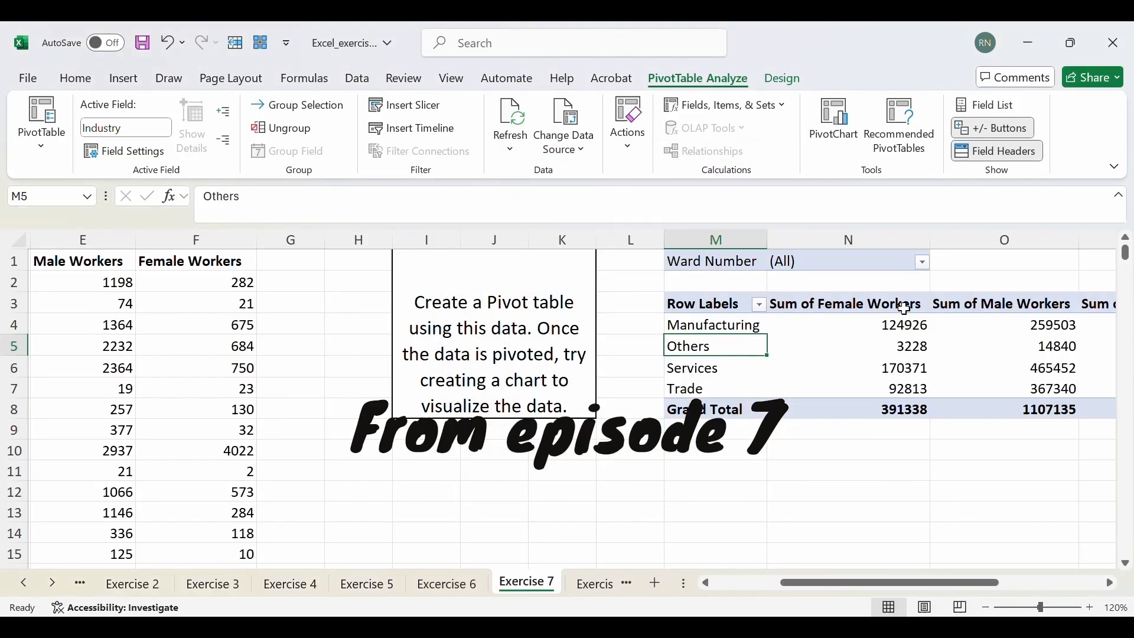
pyautogui.click(922, 262)
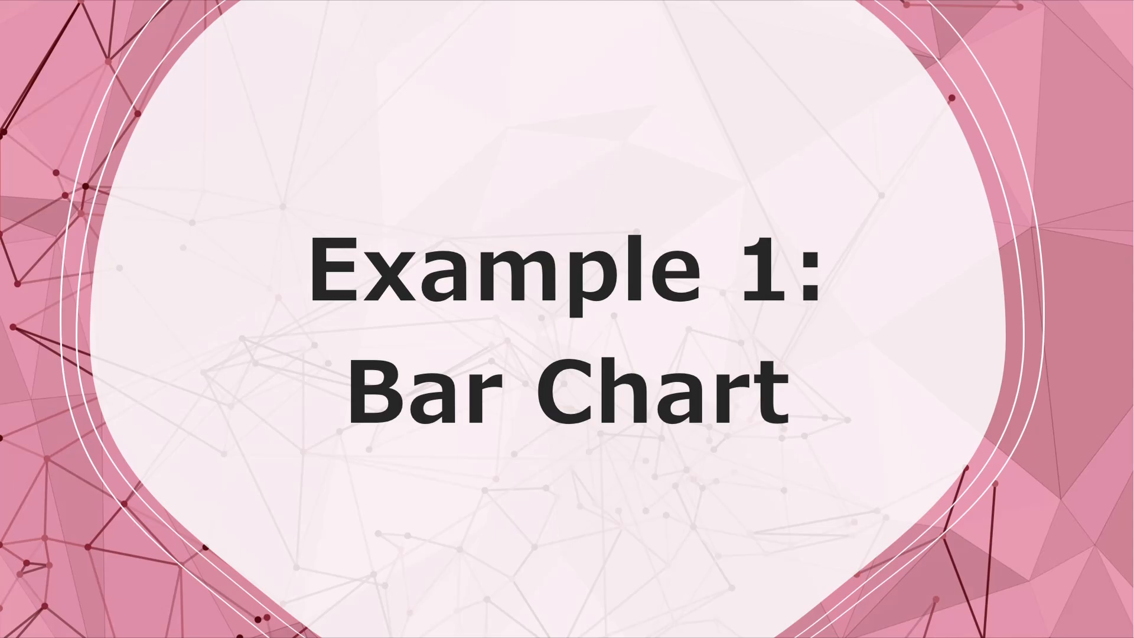
pyautogui.hotkey('alt', 'Tab')
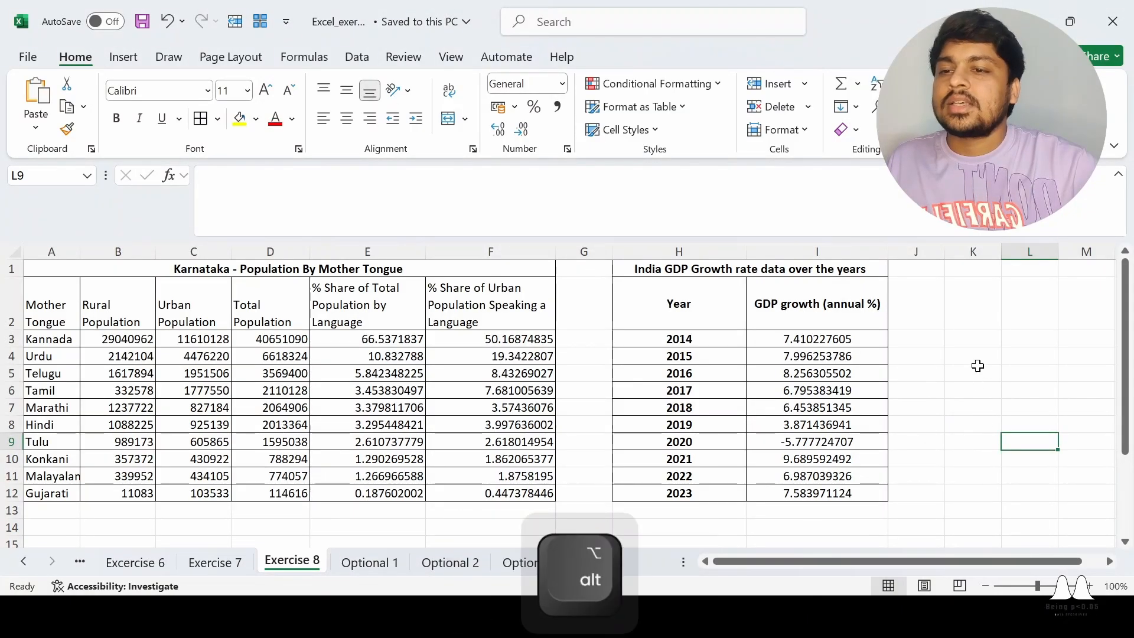
pyautogui.click(973, 341)
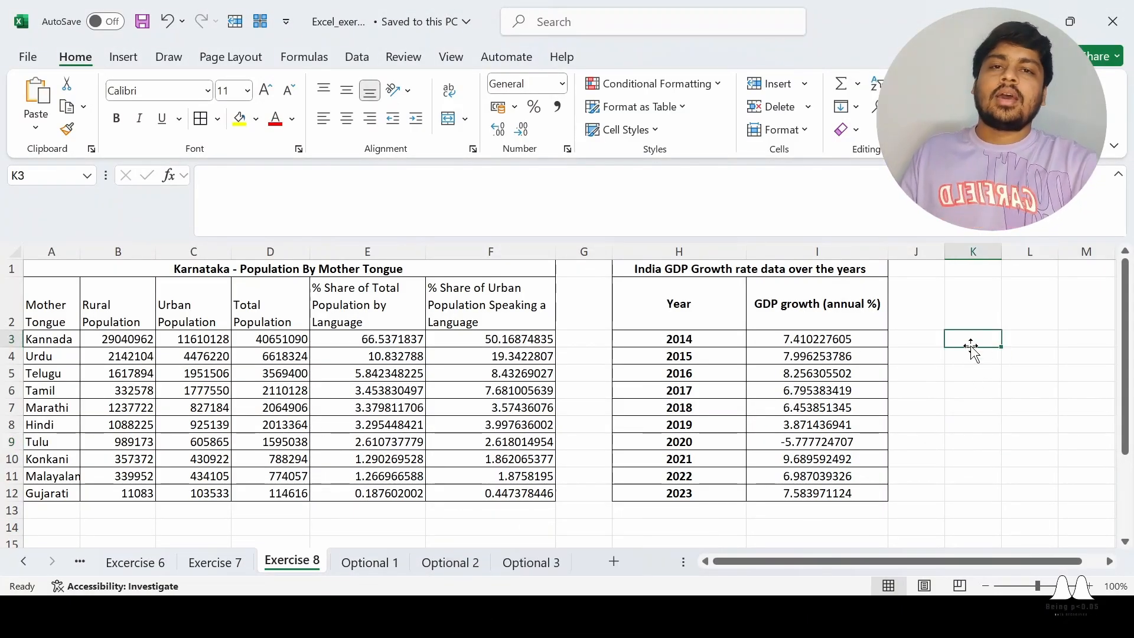
pyautogui.moveTo(302, 270); pyautogui.dragTo(378, 495)
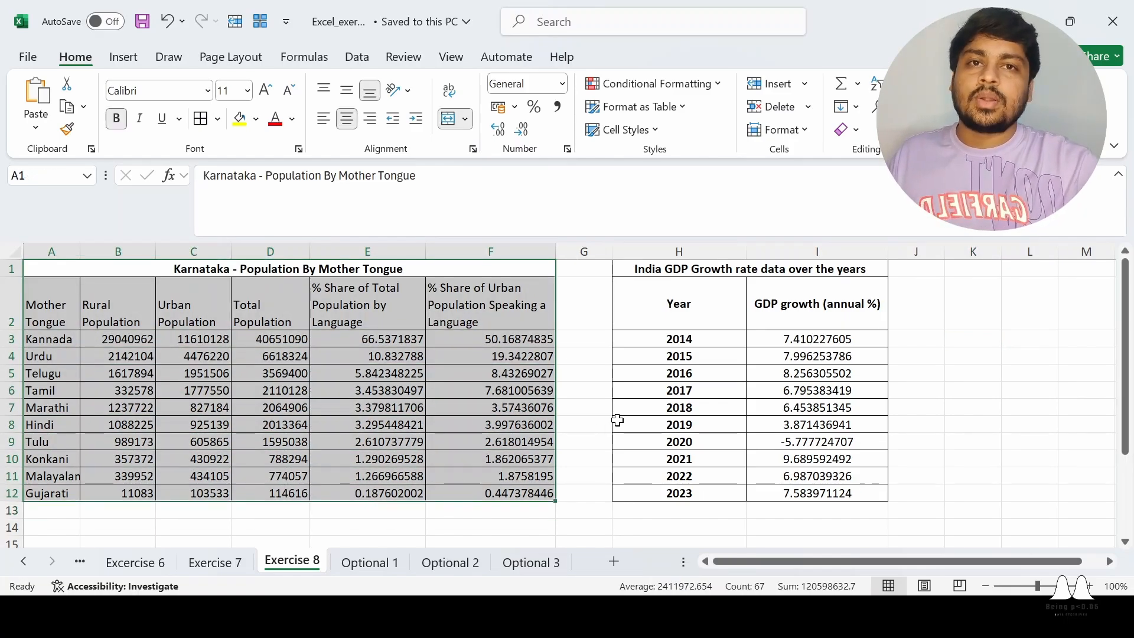
pyautogui.click(1067, 384)
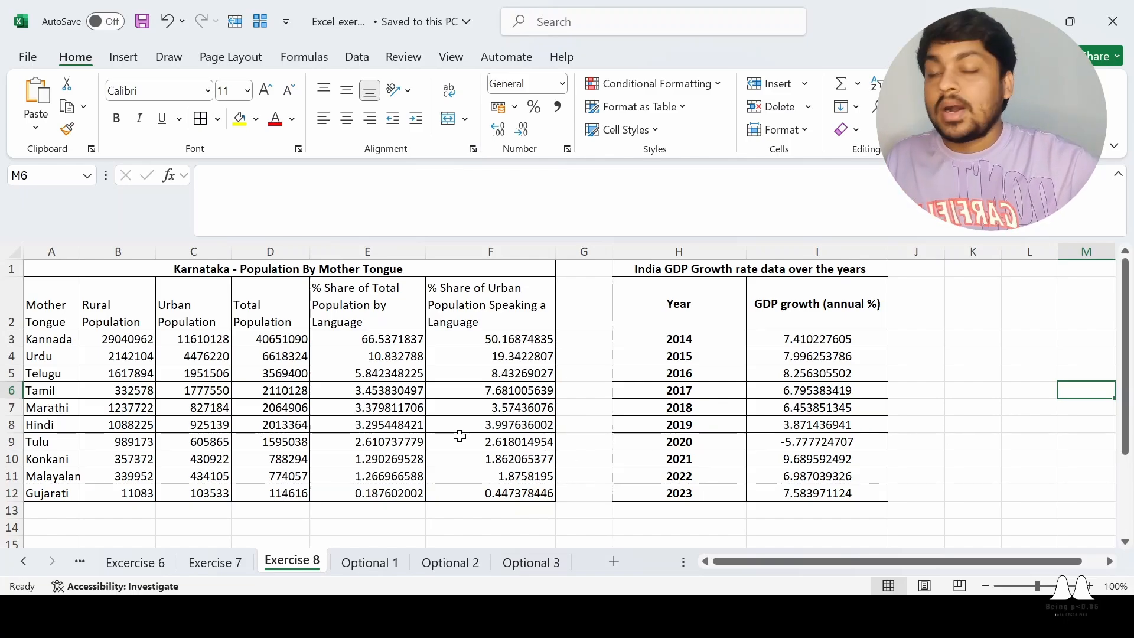
pyautogui.moveTo(66, 304); pyautogui.dragTo(53, 492)
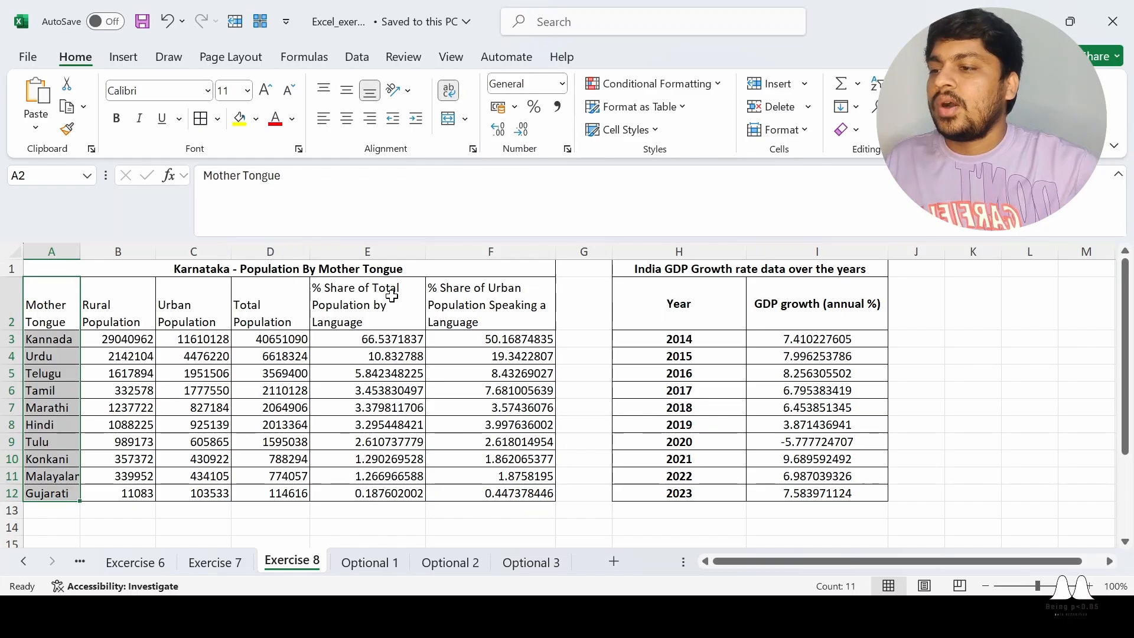
pyautogui.moveTo(390, 302); pyautogui.dragTo(331, 355)
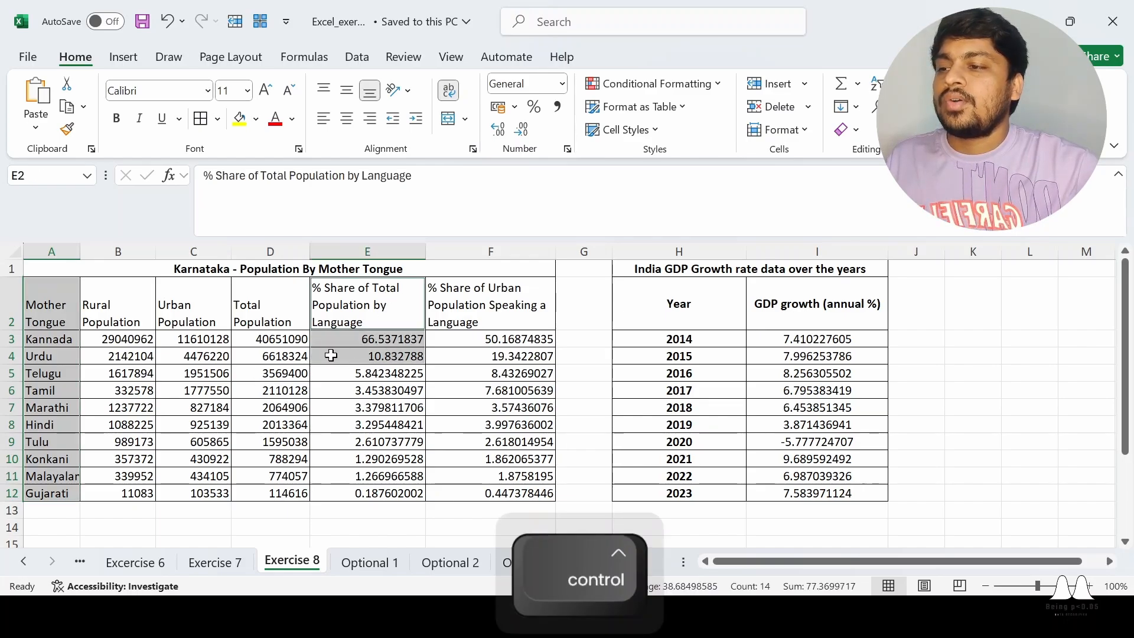
pyautogui.click(560, 336)
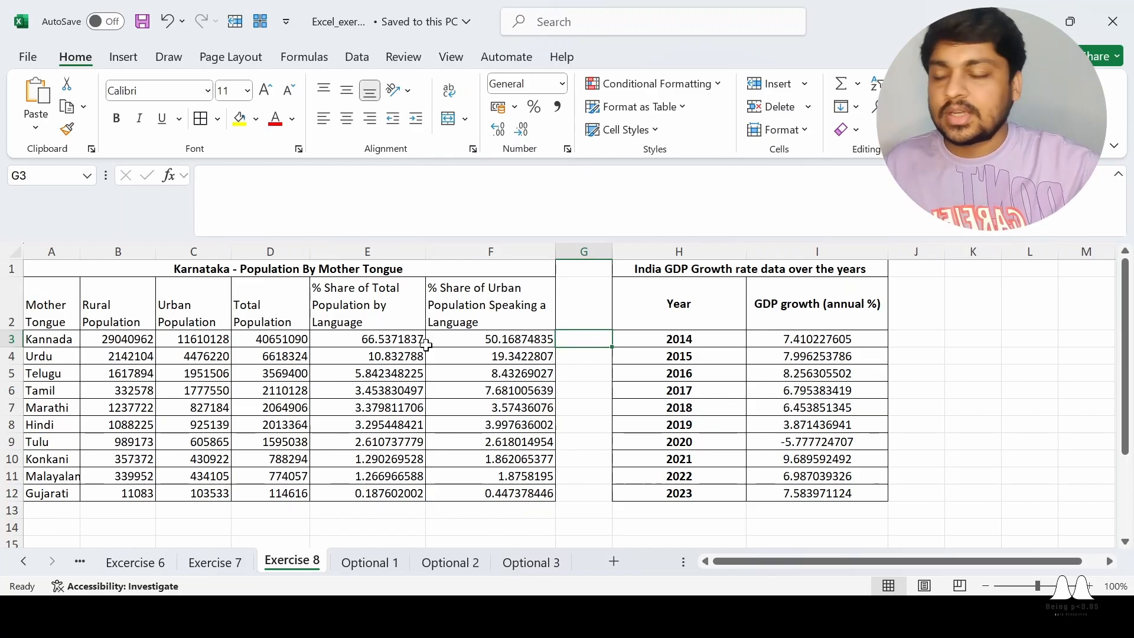
pyautogui.click(584, 390)
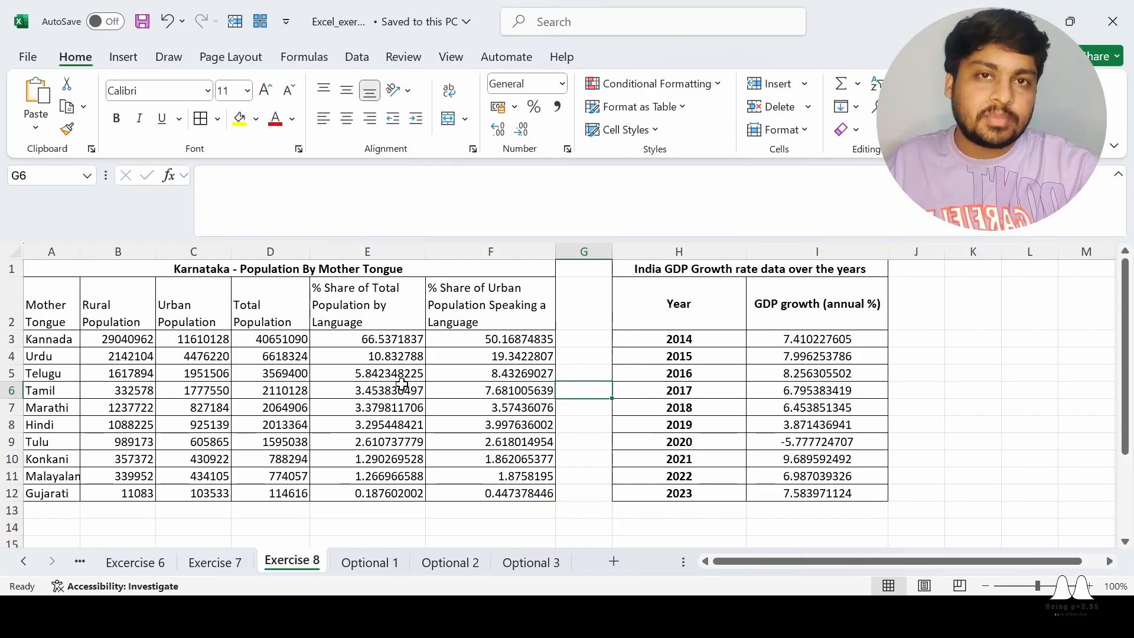
# Select the Mother Tongue column together with the % Share of Total Population by Language column, including headers, and clear the selection
pyautogui.click(54, 311)
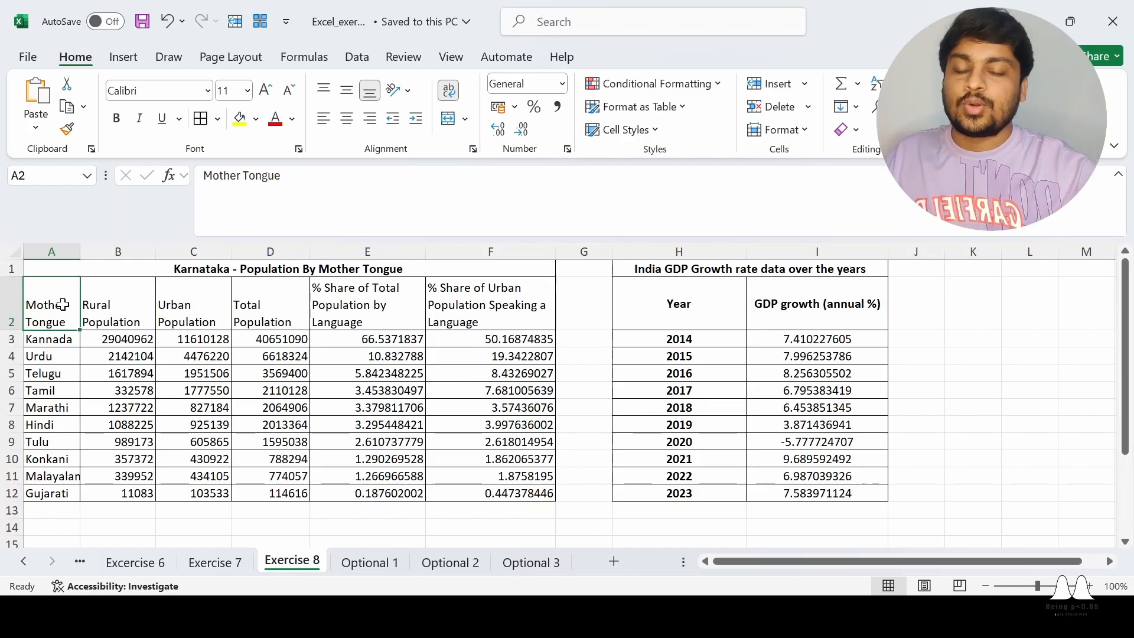
pyautogui.hotkey('ctrl', 'shift', 'Down')
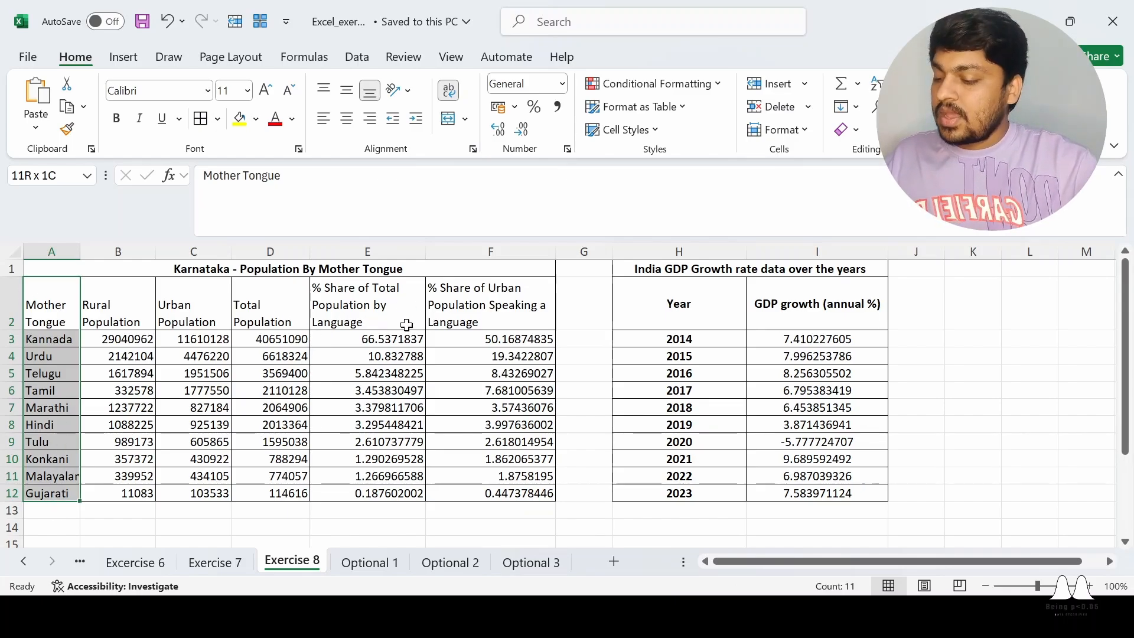
pyautogui.press('ctrl')
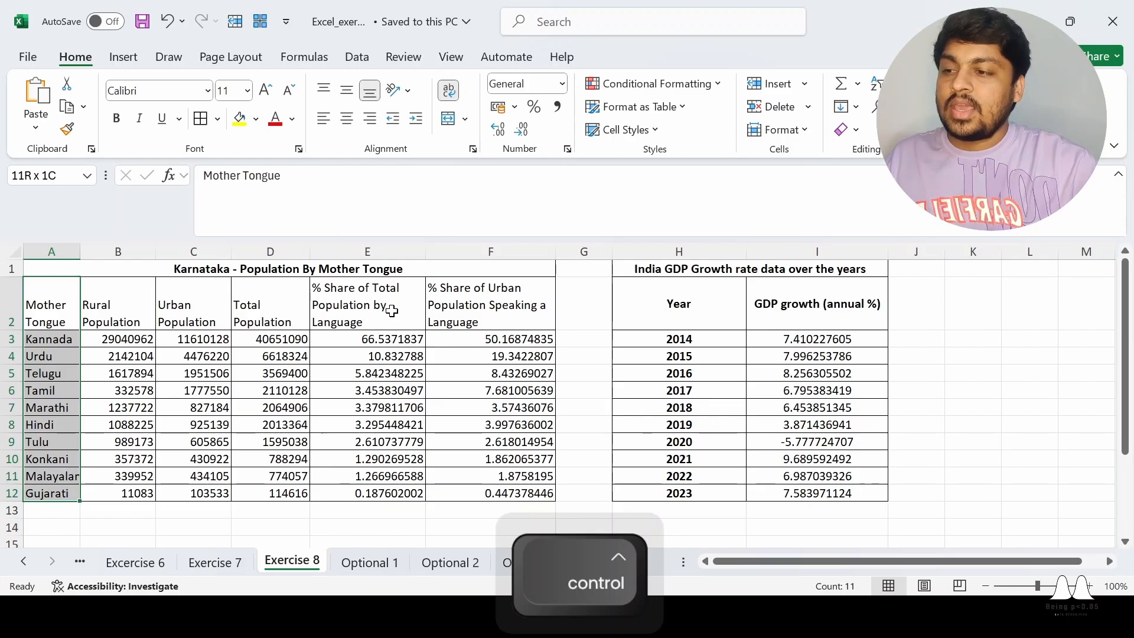
pyautogui.keyDown('ctrl'); pyautogui.click(391, 312); pyautogui.keyUp('ctrl')
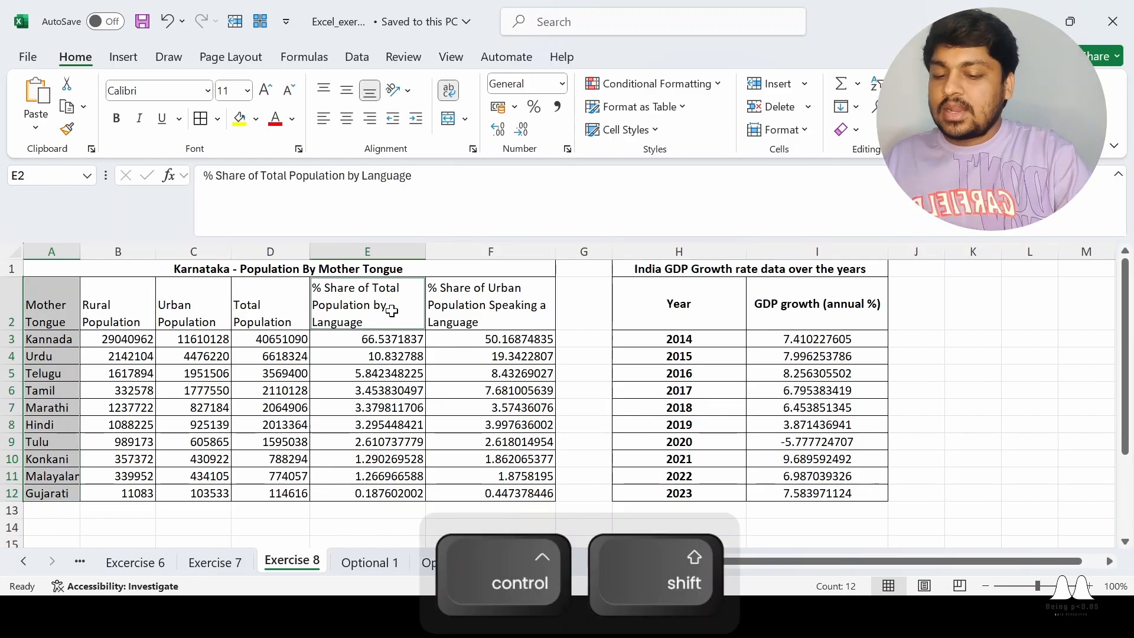
pyautogui.hotkey('ctrl', 'shift', 'Down')
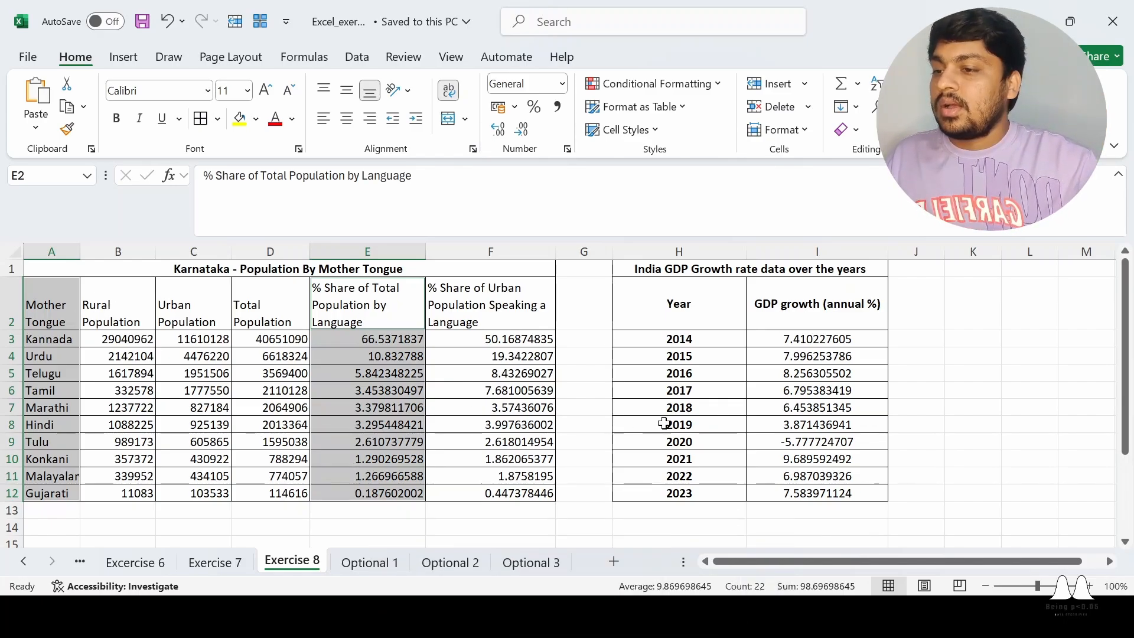
pyautogui.click(591, 411)
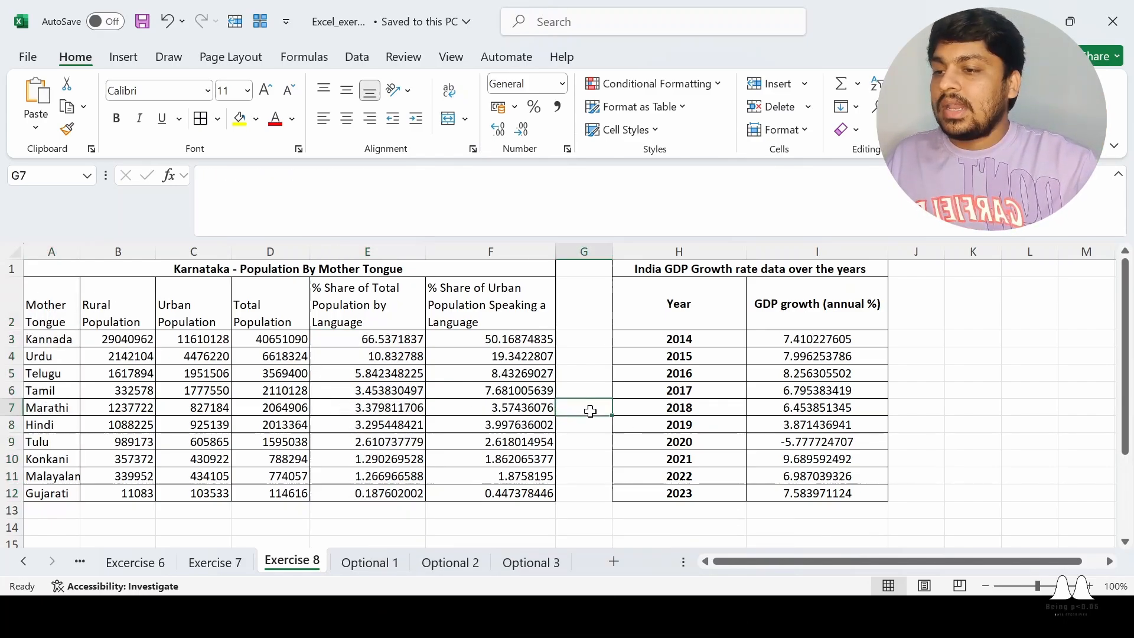
# Insert a 2-D clustered column chart from the Mother Tongue data A2:A12 and the % Share of Total Population data E2:E12
pyautogui.click(63, 309)
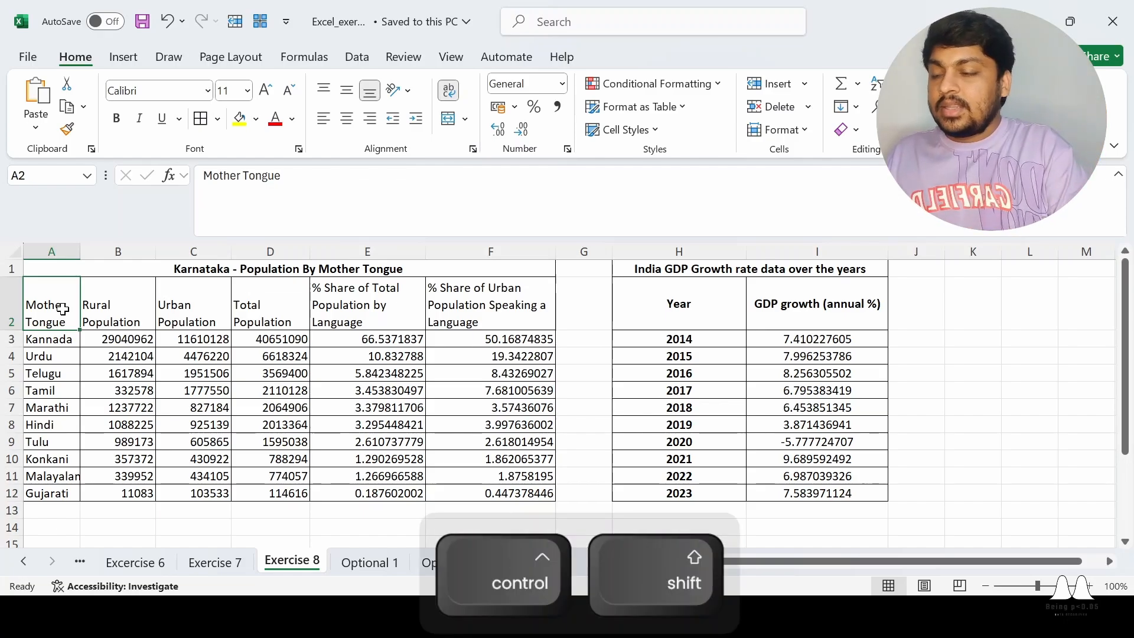
pyautogui.hotkey('ctrl', 'shift', 'Down')
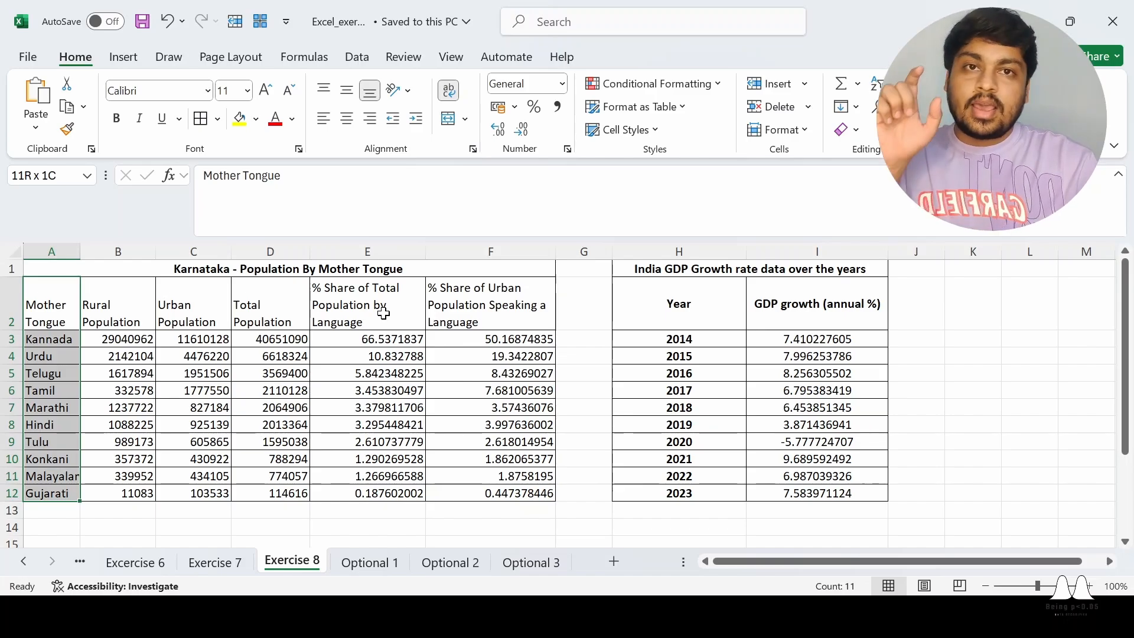
pyautogui.press('ctrl')
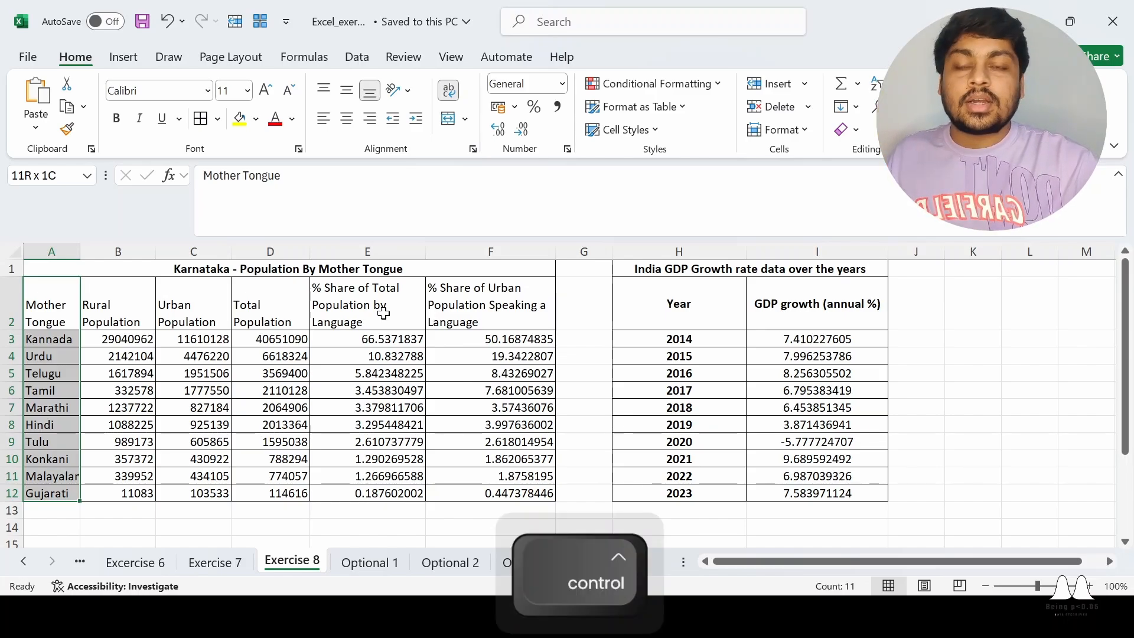
pyautogui.keyDown('ctrl'); pyautogui.click(383, 314); pyautogui.keyUp('ctrl')
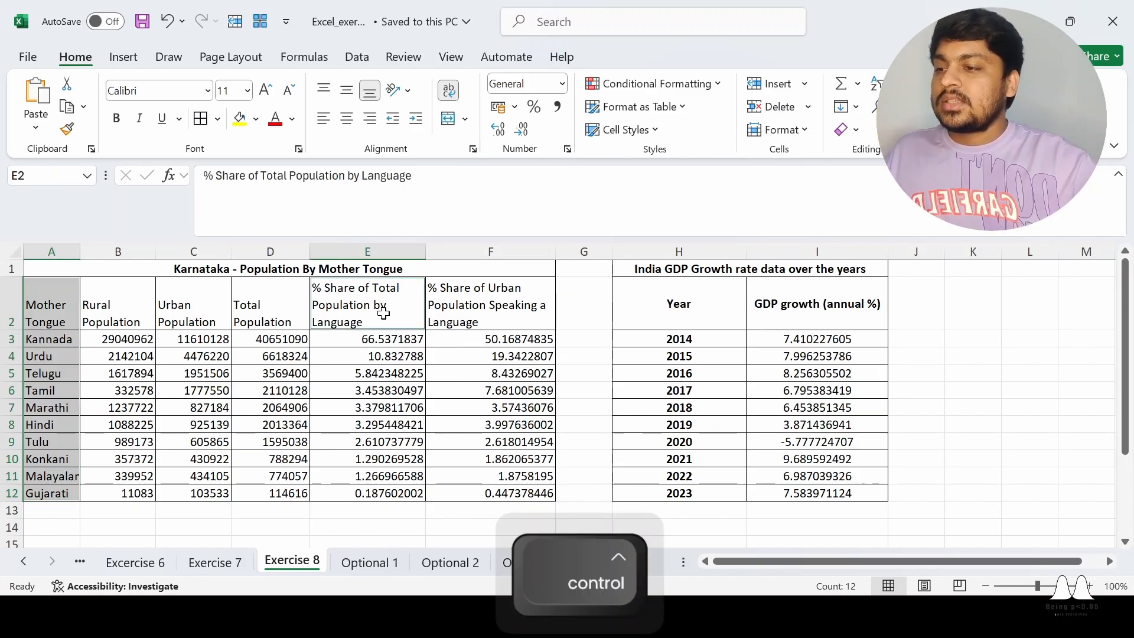
pyautogui.hotkey('ctrl', 'shift', 'Down')
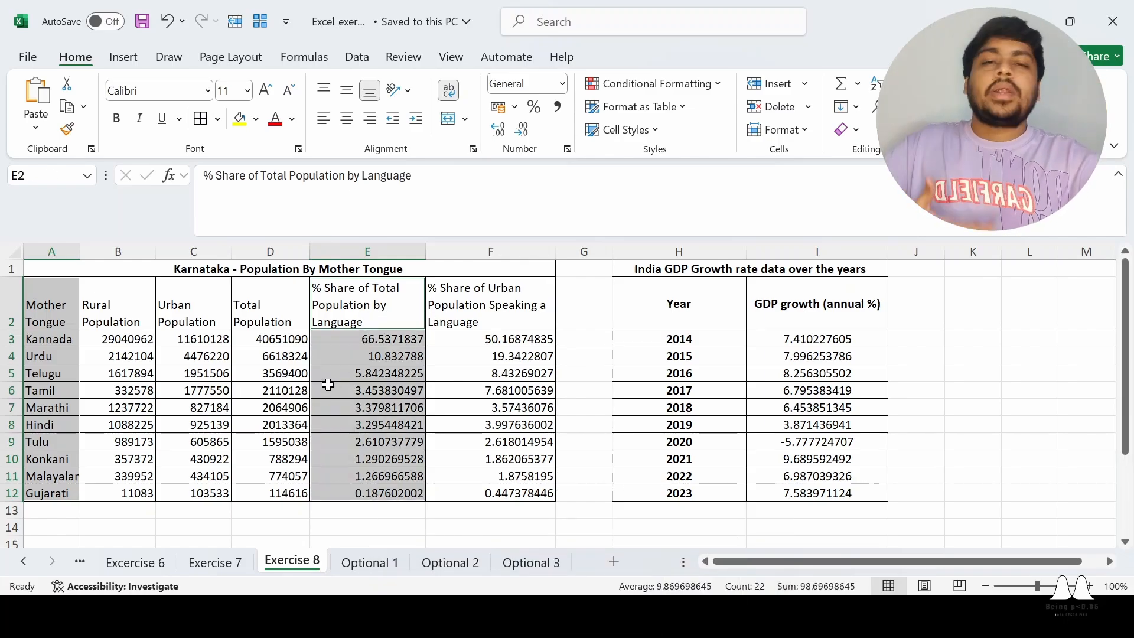
pyautogui.click(124, 57)
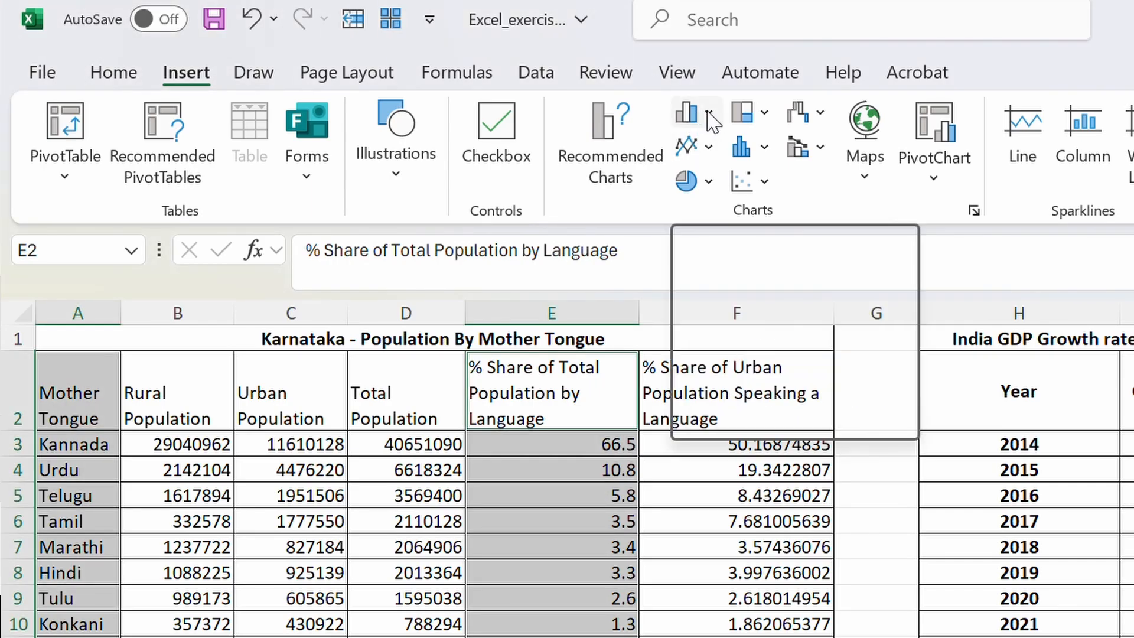
pyautogui.click(709, 114)
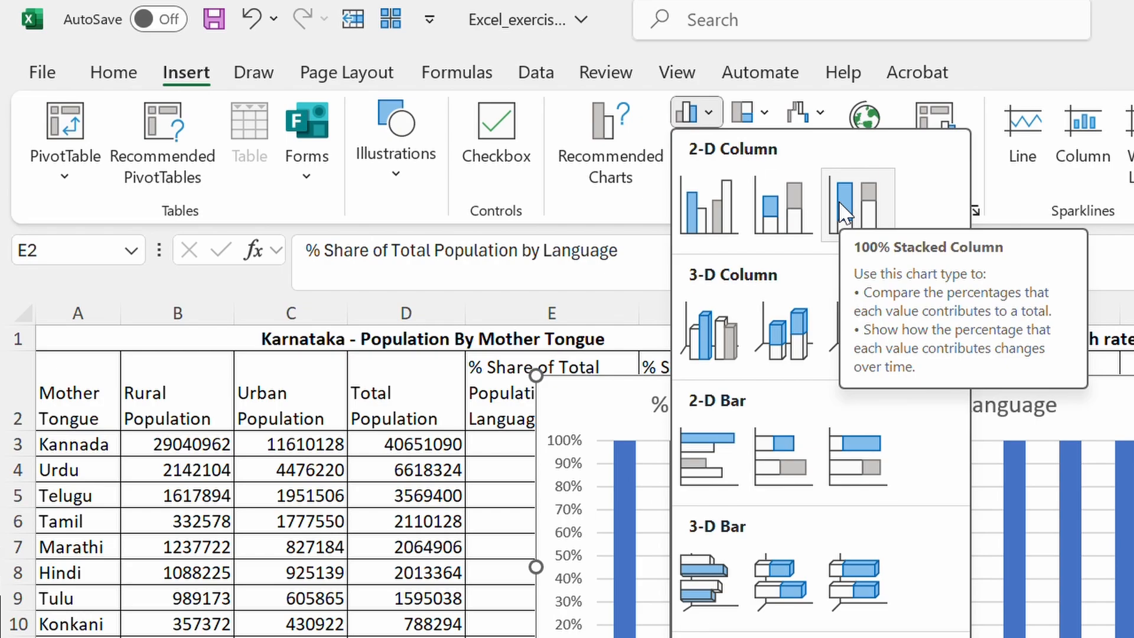
pyautogui.click(718, 218)
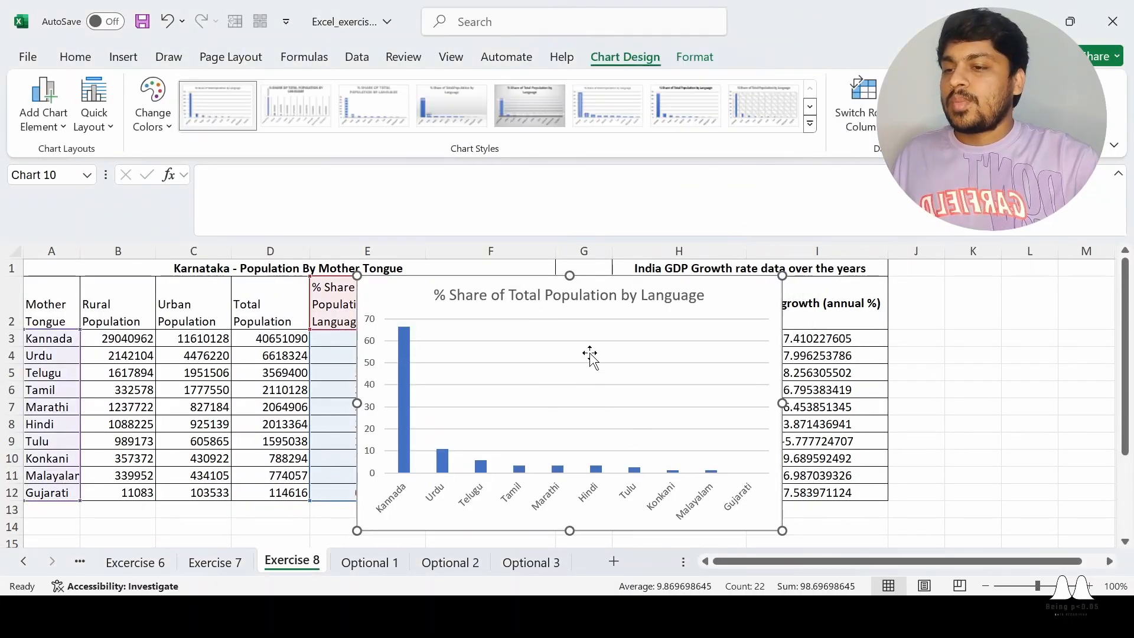
# Add data labels to the column chart and position it beside the population table, clear of columns A to F
pyautogui.moveTo(738, 304); pyautogui.dragTo(817, 298)
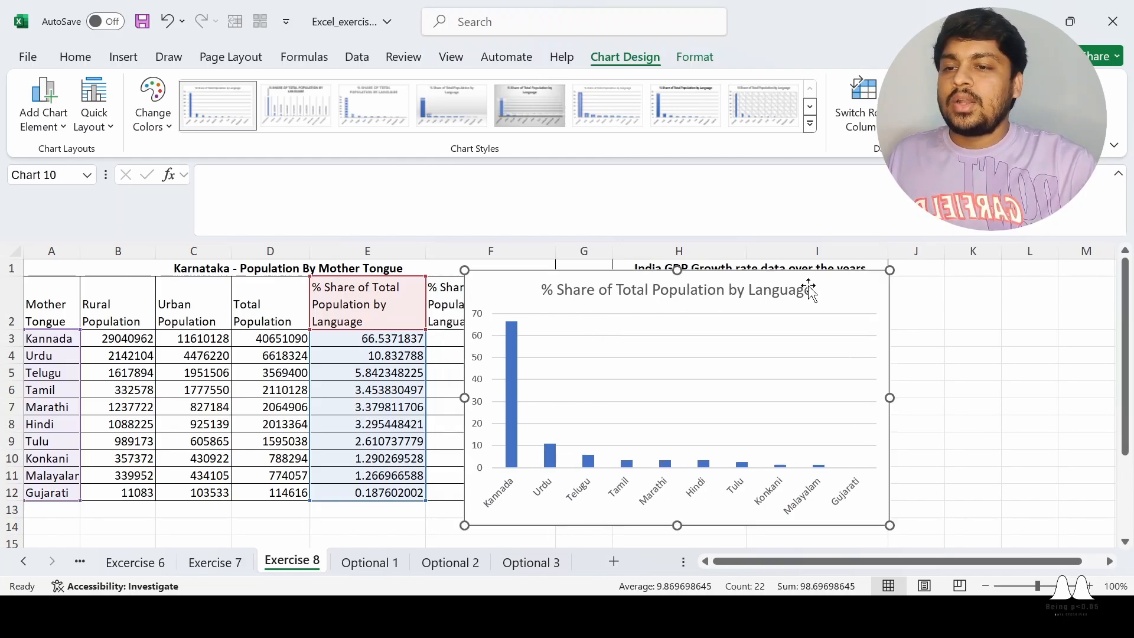
pyautogui.click(917, 284)
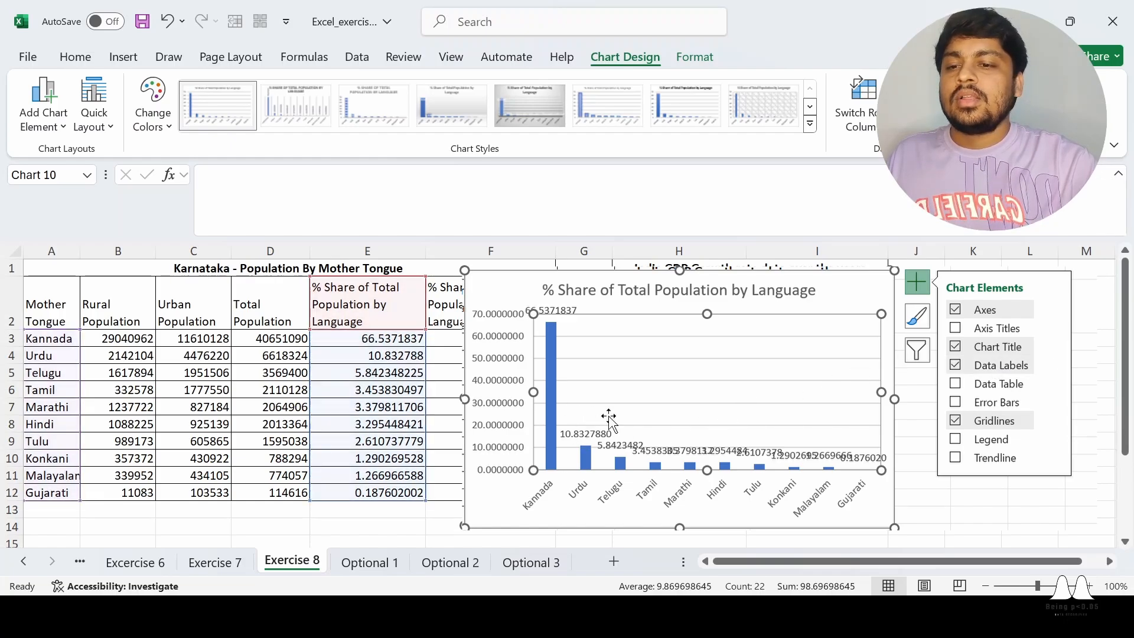
pyautogui.click(689, 351)
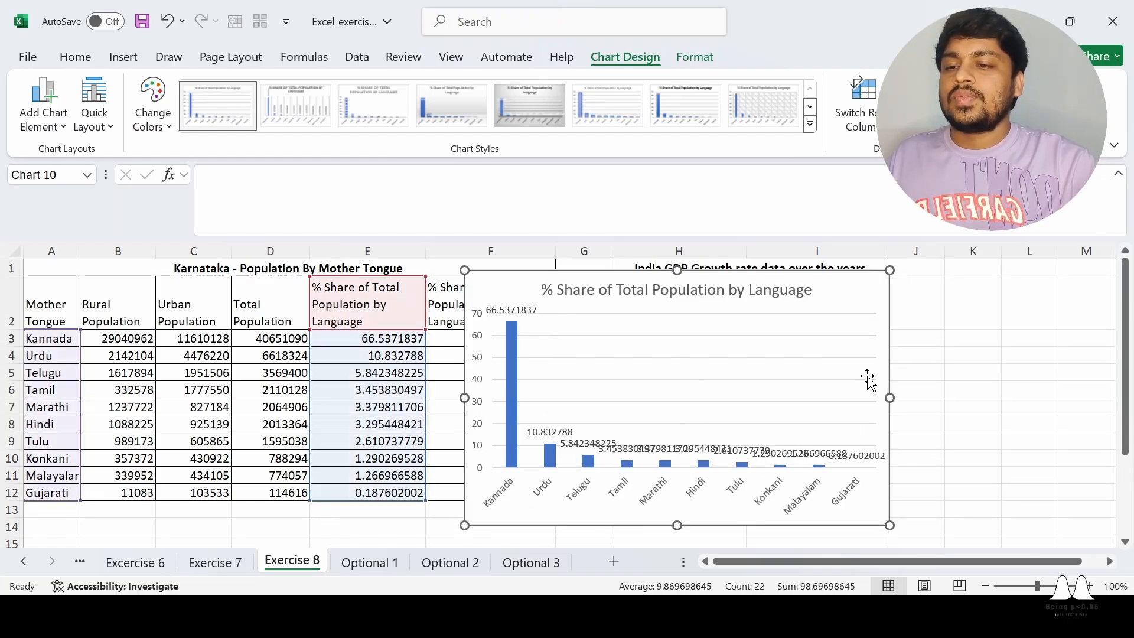
pyautogui.moveTo(843, 293); pyautogui.dragTo(952, 290)
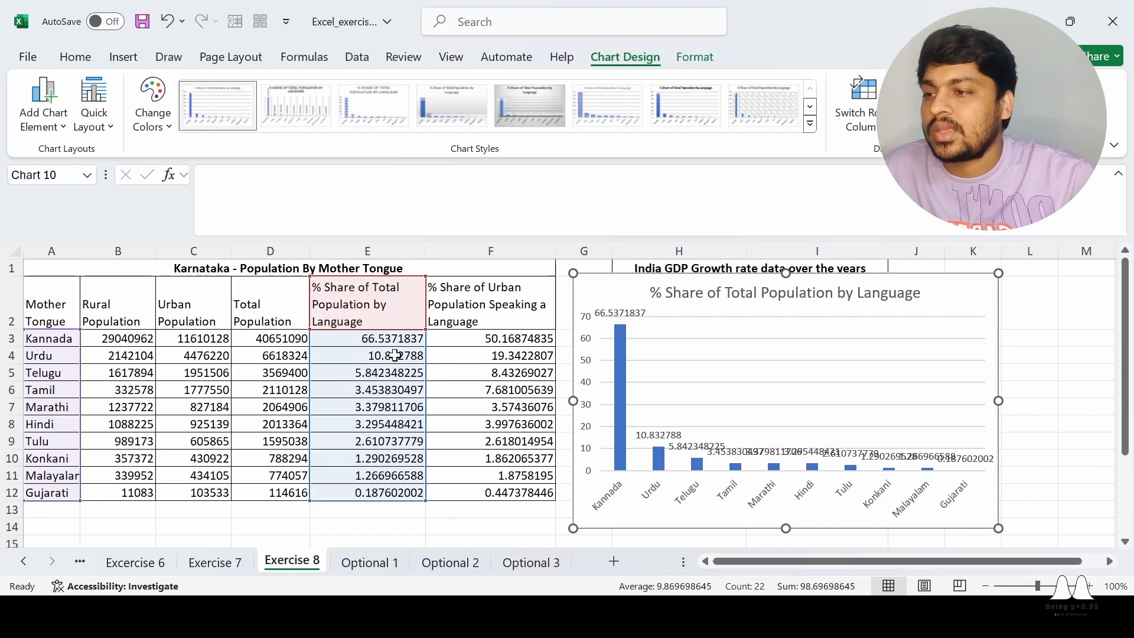
pyautogui.click(366, 250)
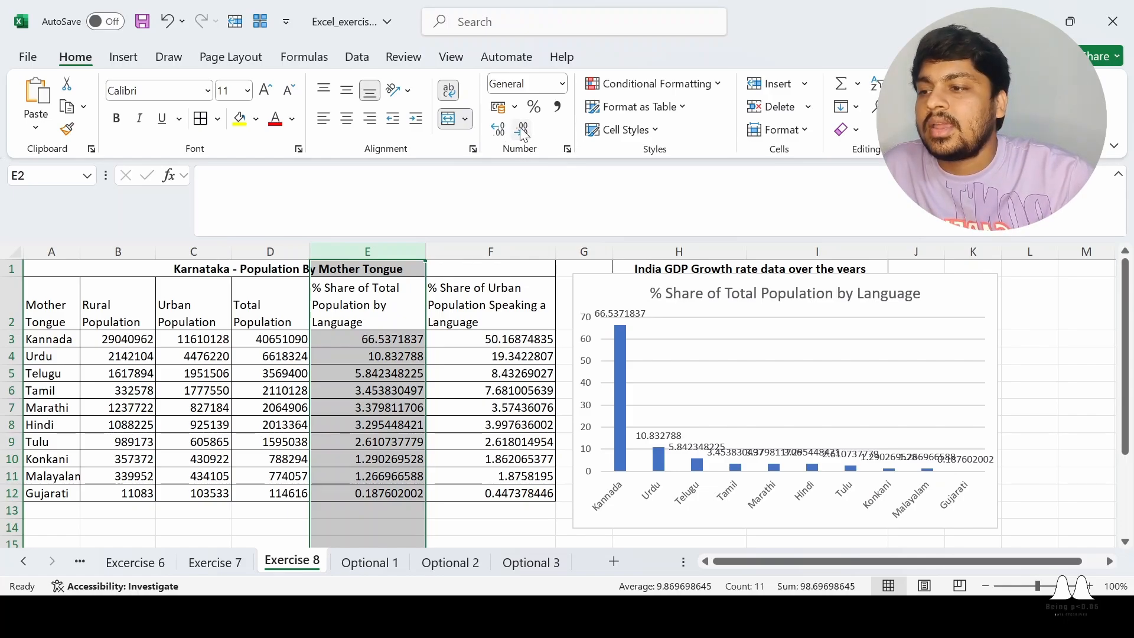
pyautogui.click(384, 341)
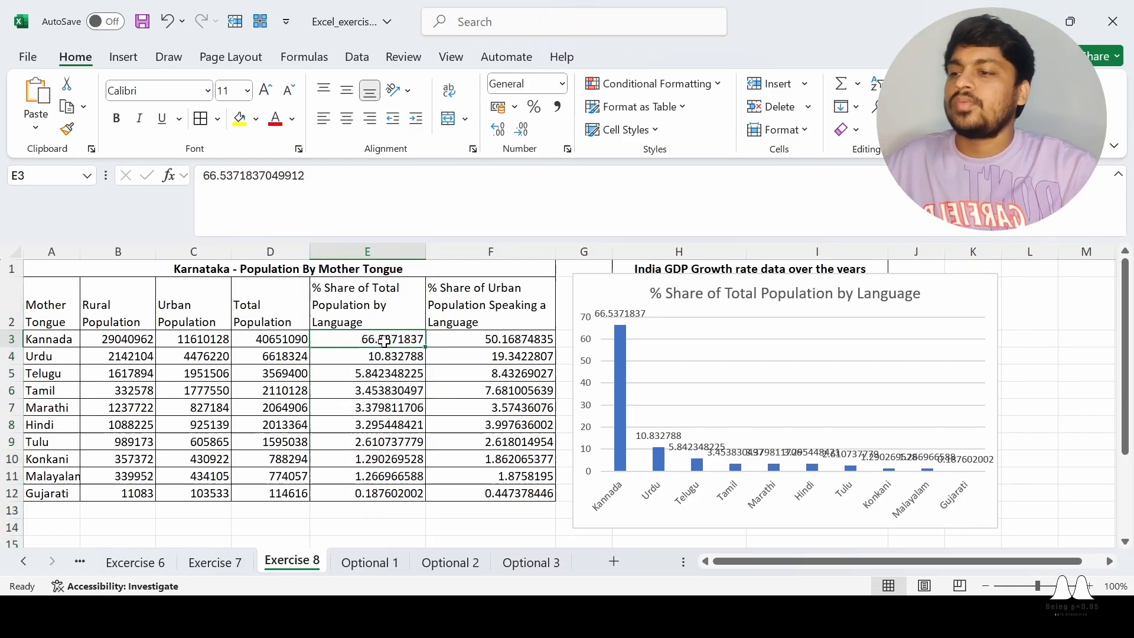
pyautogui.click(353, 251)
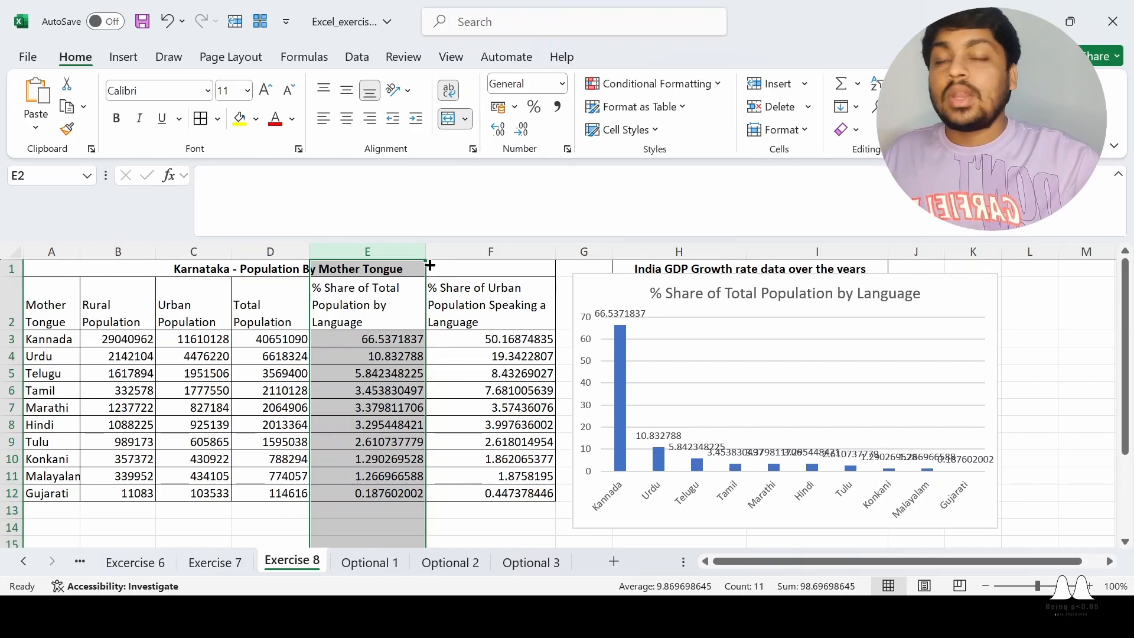
pyautogui.click(376, 341)
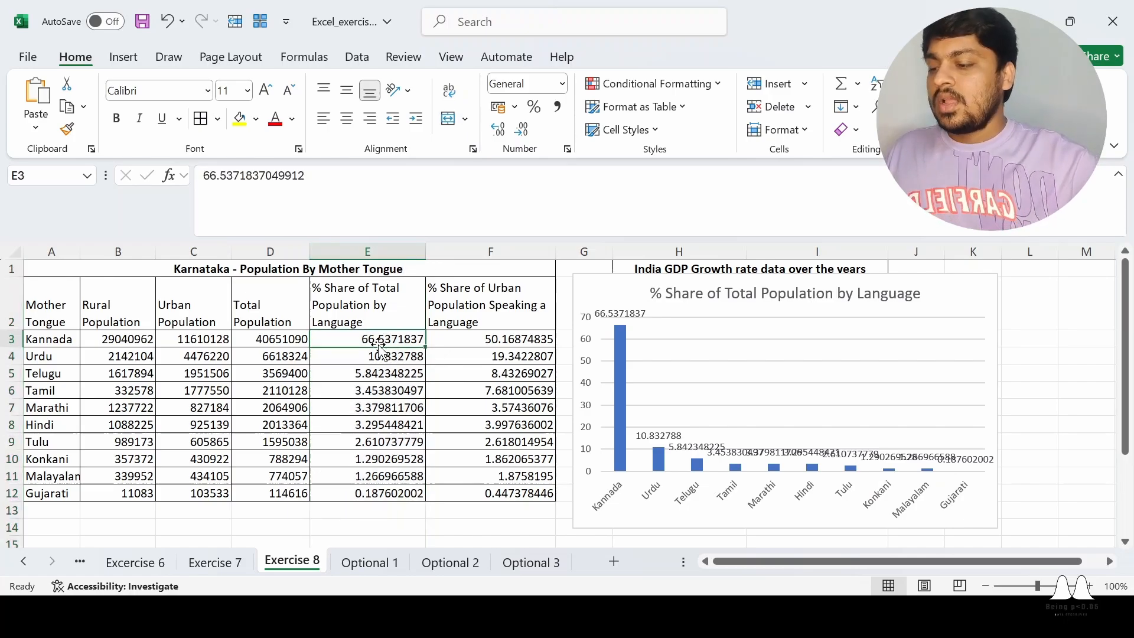
pyautogui.click(360, 251)
pyautogui.click(387, 411)
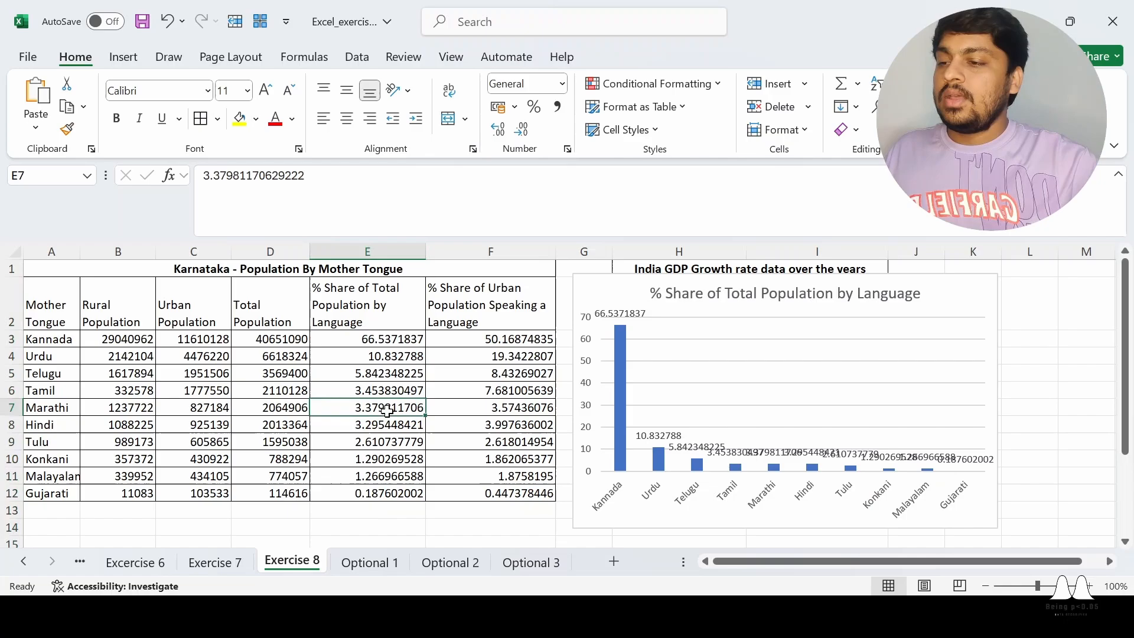
# Reduce the % Share of Total Population by Language values in E3:E12 to one decimal place
pyautogui.click(379, 341)
pyautogui.hotkey('ctrl', 'shift', 'Down')
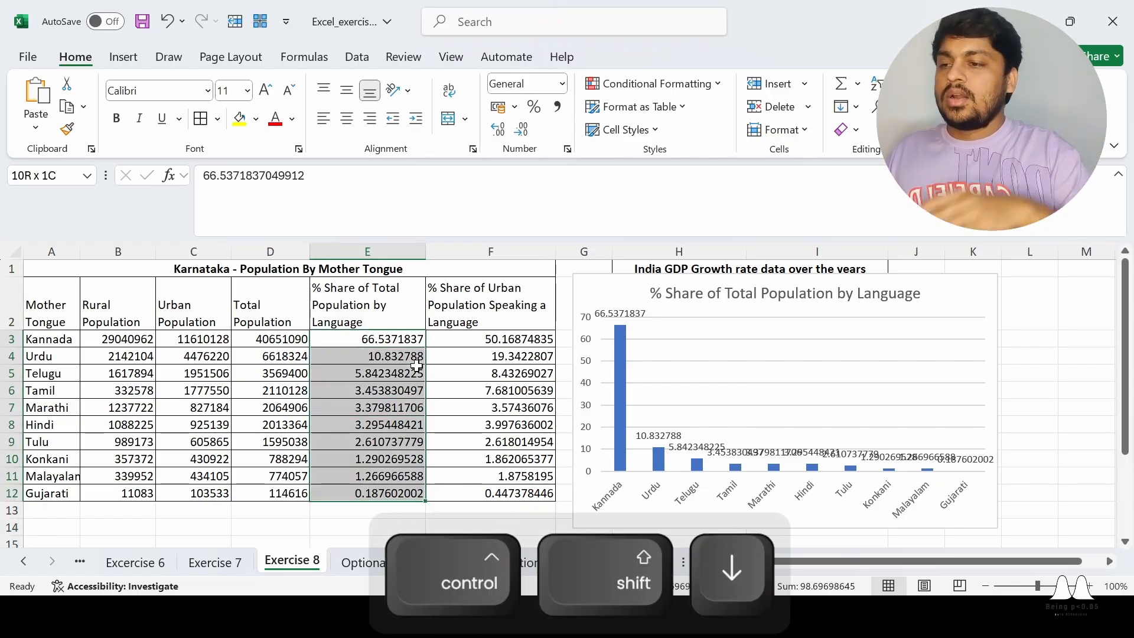
pyautogui.click(522, 130)
pyautogui.click(522, 130)
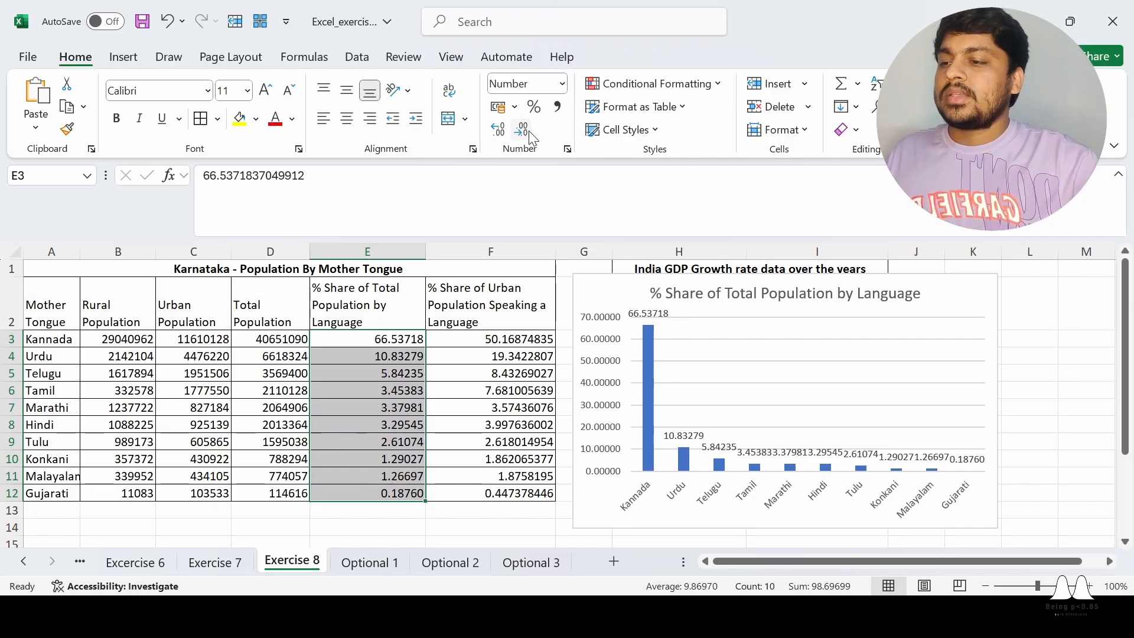
pyautogui.click(529, 131)
pyautogui.click(529, 130)
pyautogui.click(528, 131)
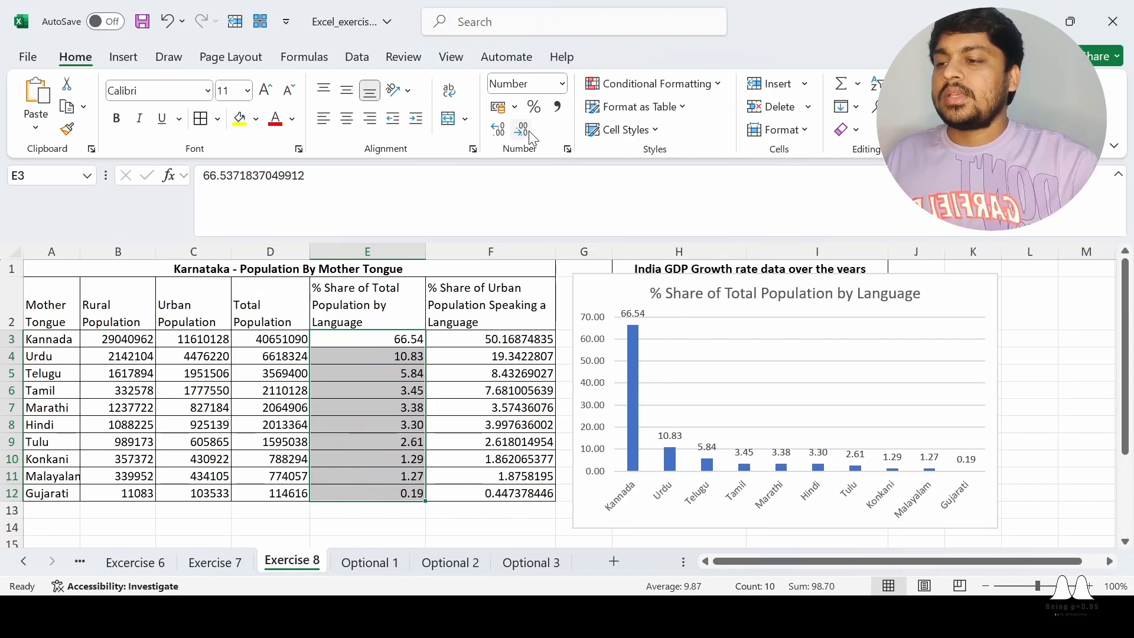
pyautogui.click(529, 130)
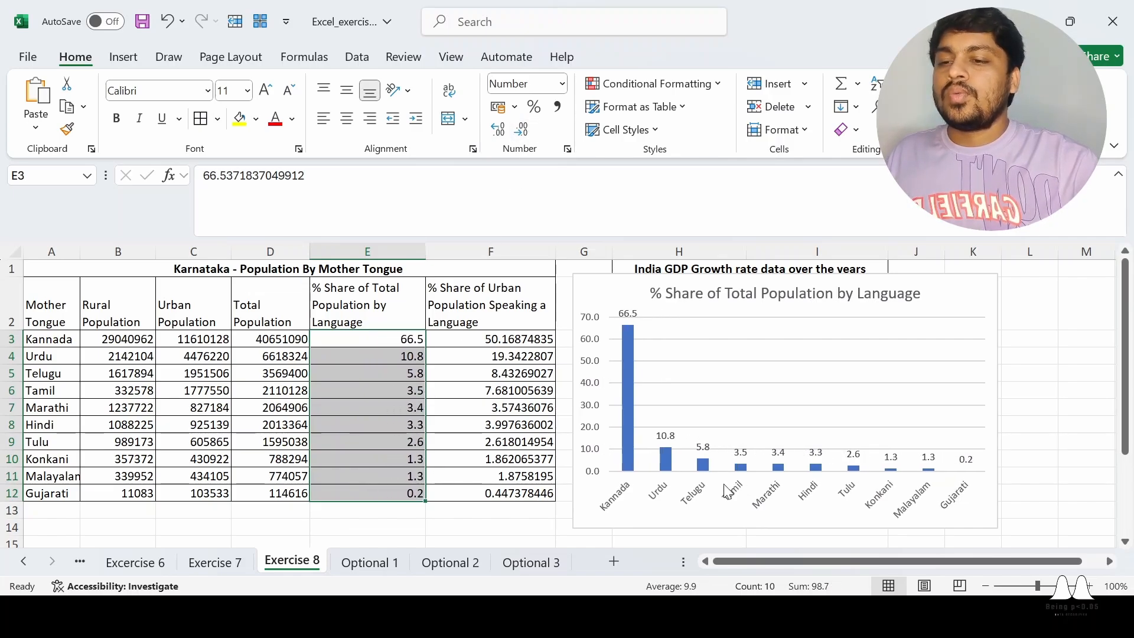
# Move the column chart below the population table, starting at row 14 under columns A to E
pyautogui.click(1057, 392)
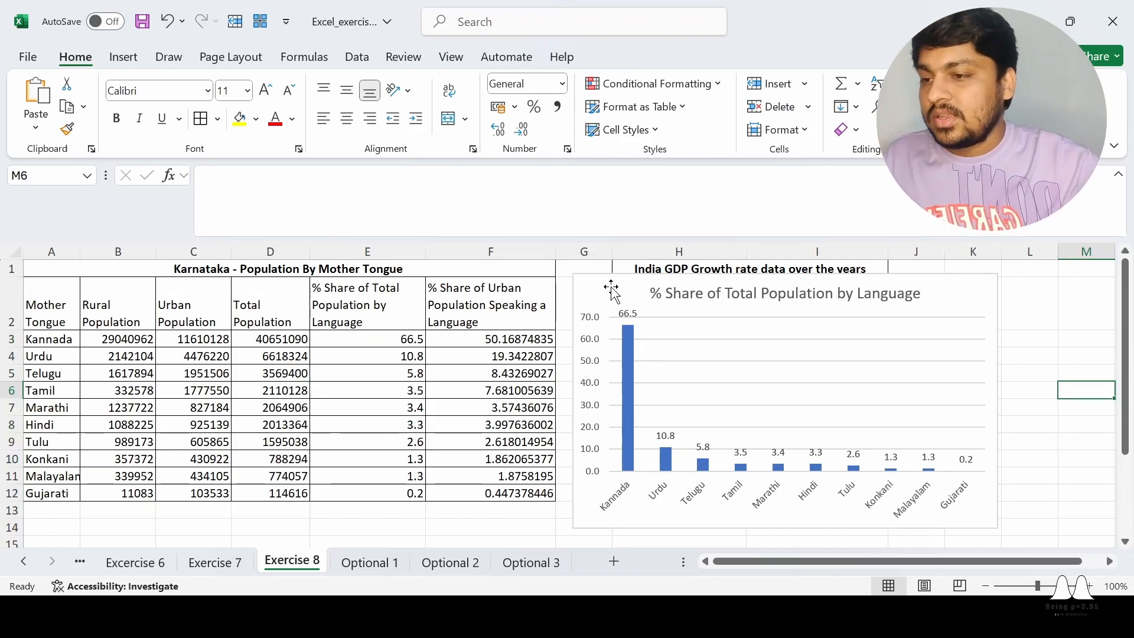
pyautogui.moveTo(609, 293); pyautogui.dragTo(609, 310)
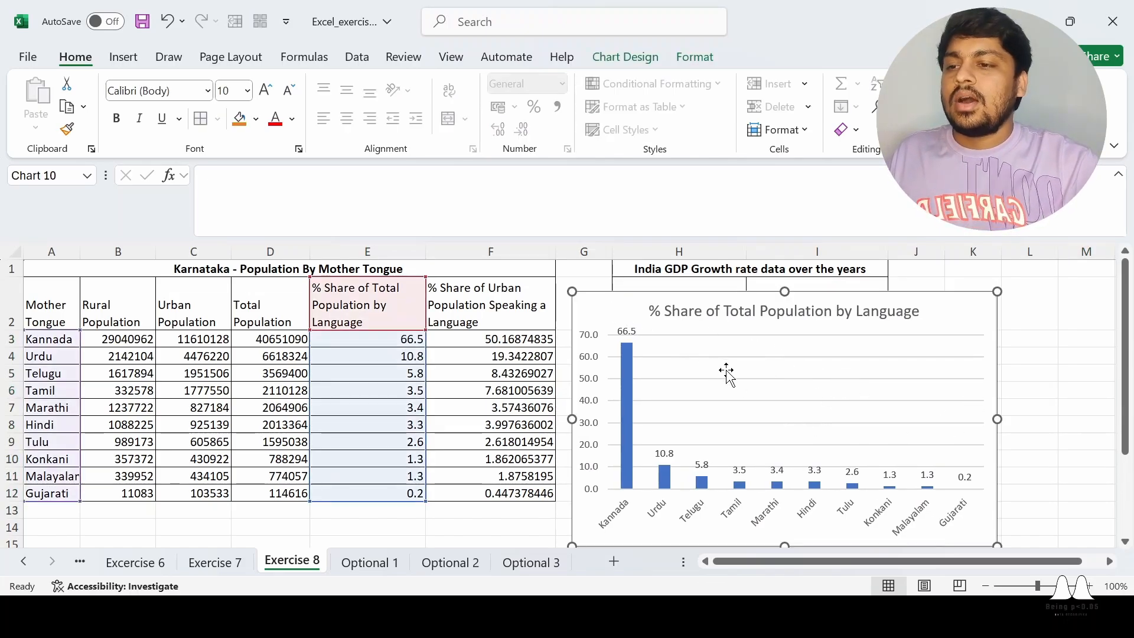
pyautogui.scroll(-1, 728, 375)
pyautogui.scroll(1, 730, 378)
pyautogui.moveTo(944, 319); pyautogui.dragTo(587, 388)
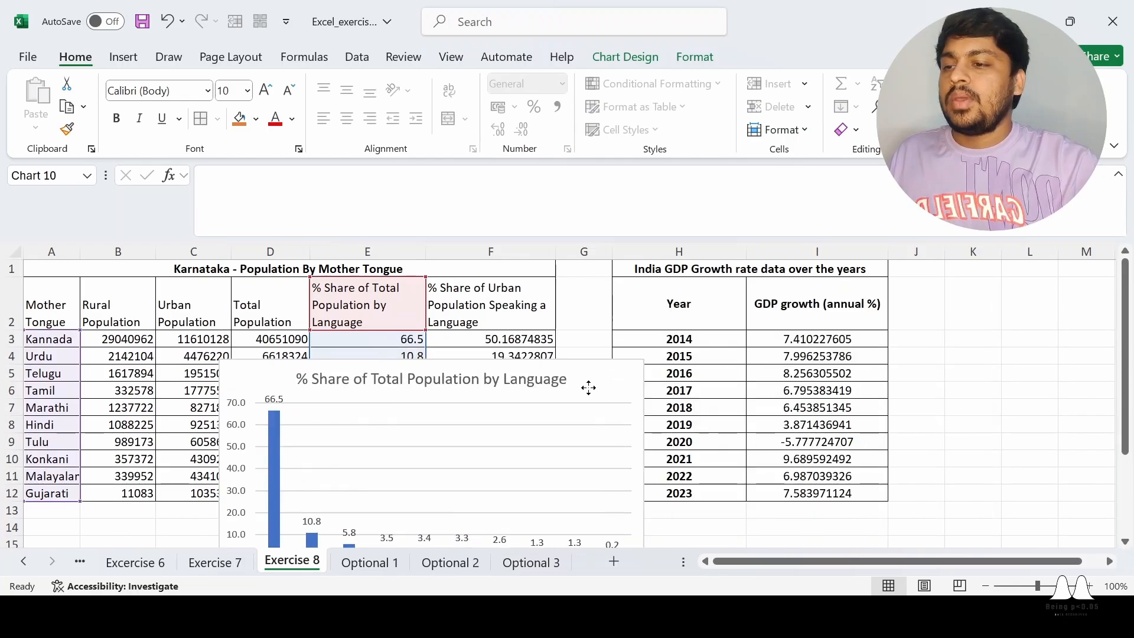
pyautogui.scroll(-1, 593, 395)
pyautogui.moveTo(606, 275); pyautogui.dragTo(456, 379)
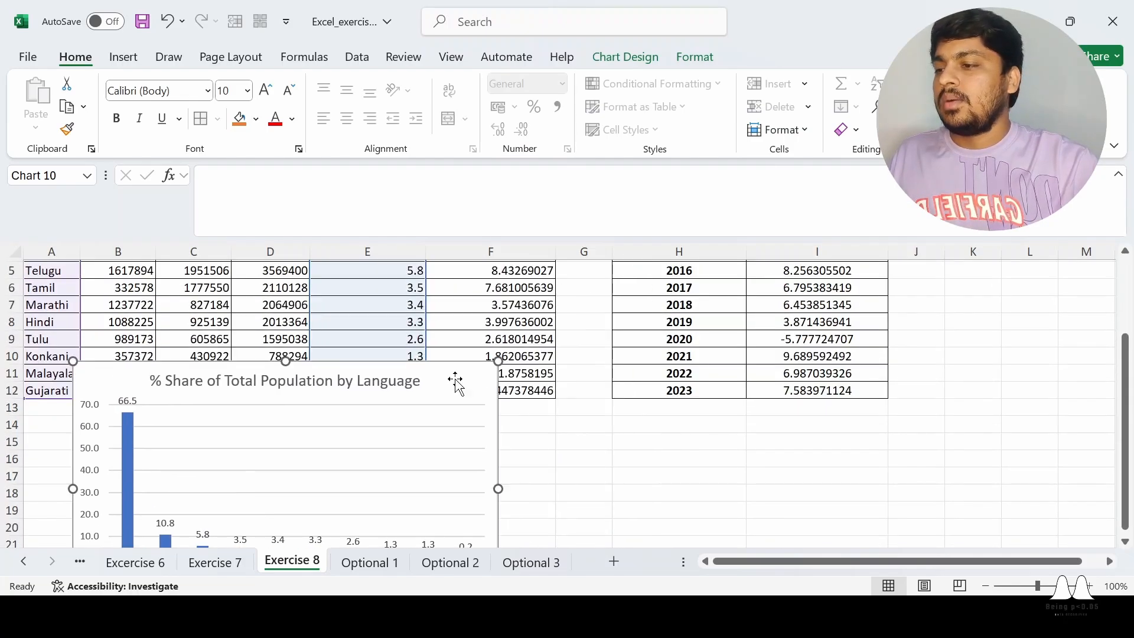
pyautogui.scroll(-2, 457, 351)
pyautogui.moveTo(452, 283); pyautogui.dragTo(402, 364)
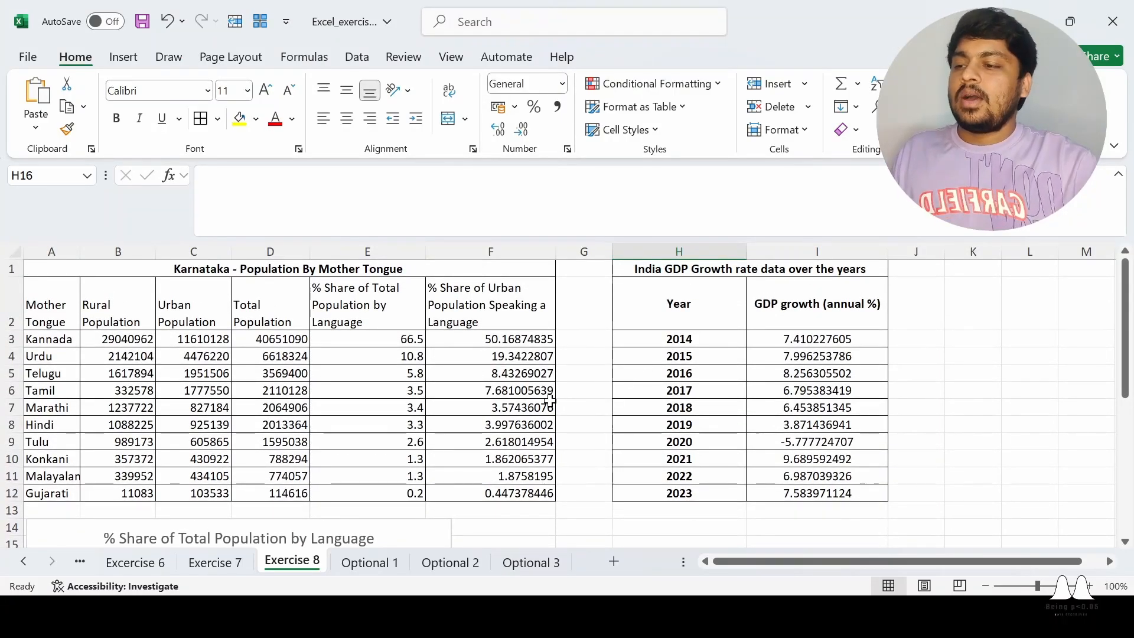
# Insert a 2-D pie chart from the Mother Tongue data A2:A12 and the % Share of Total Population data E2:E12
pyautogui.scroll(-4, 398, 481)
pyautogui.scroll(4, 467, 415)
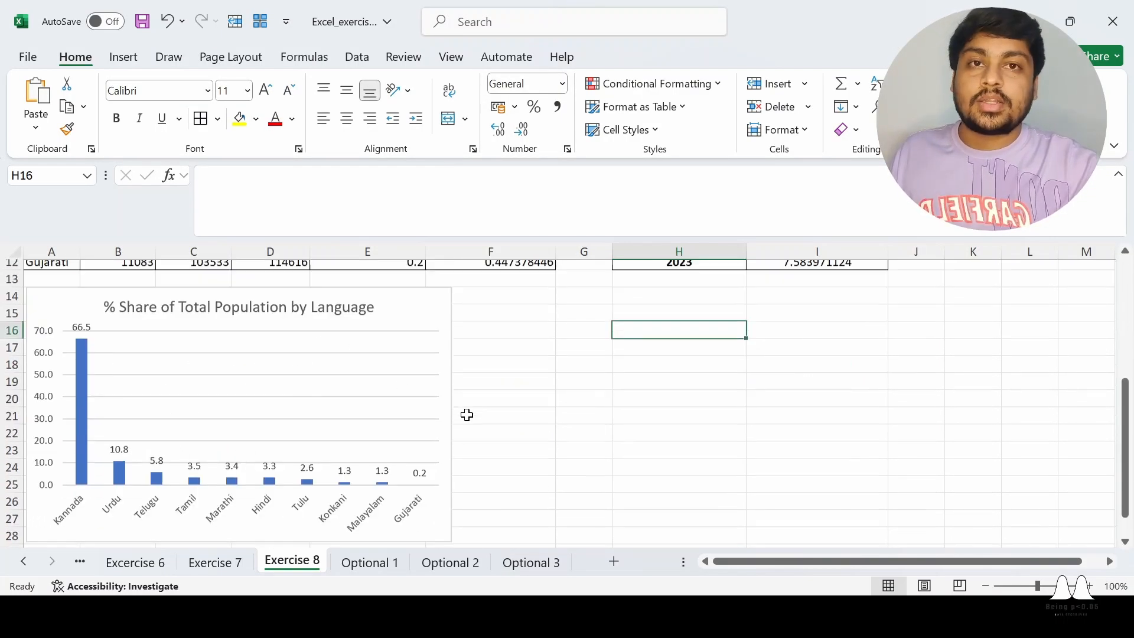
pyautogui.click(47, 300)
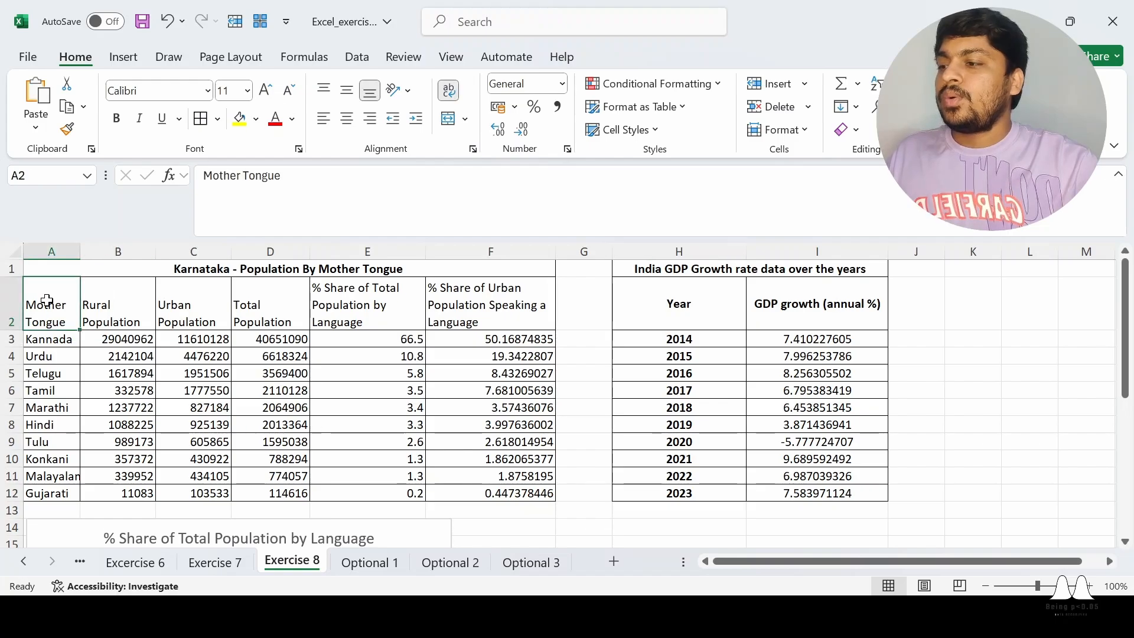
pyautogui.hotkey('ctrl', 'shift', 'Down')
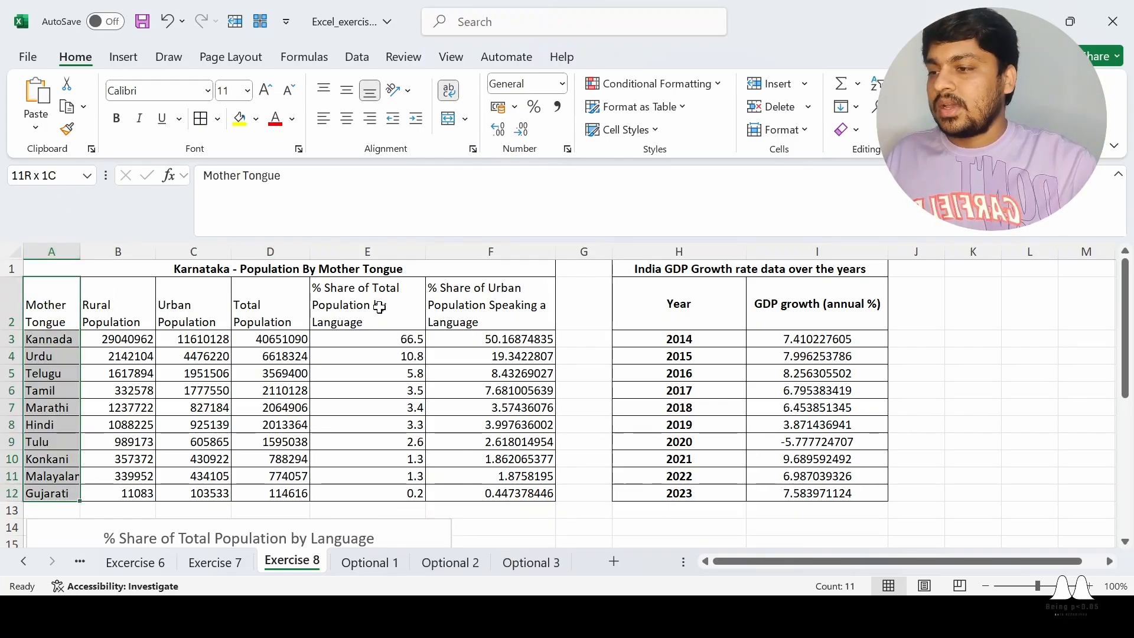
pyautogui.press('ctrl')
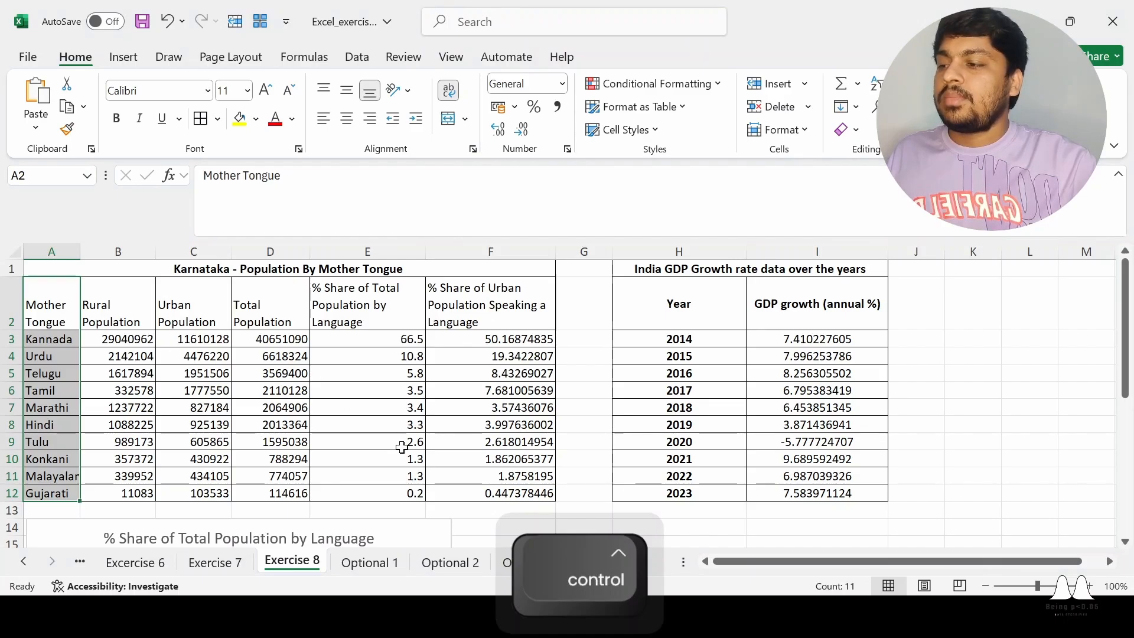
pyautogui.press('Escape')
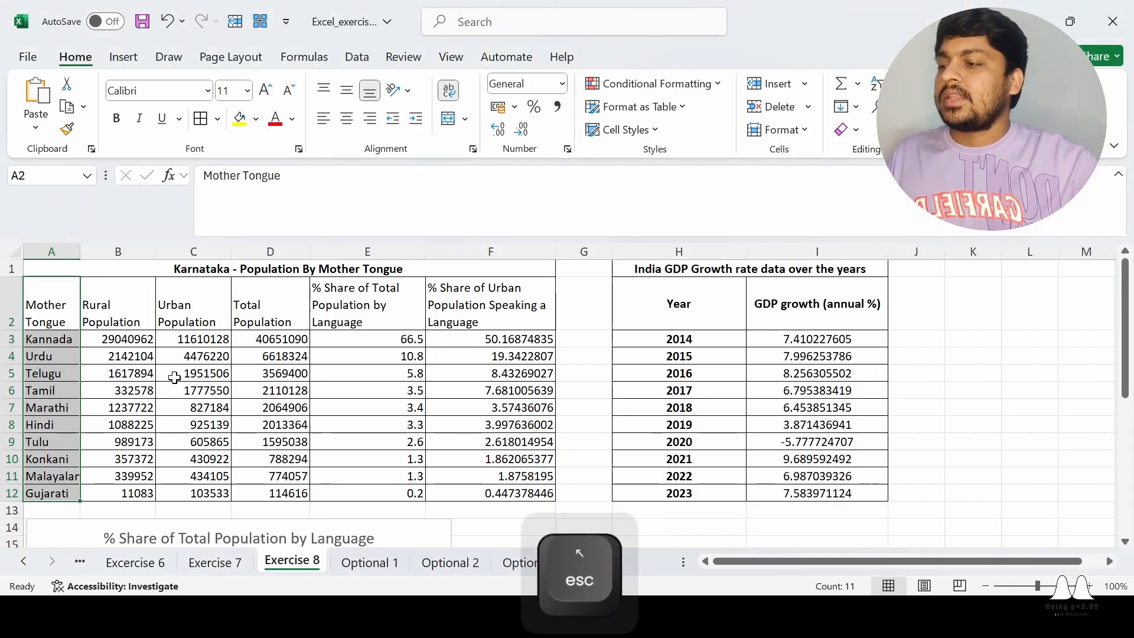
pyautogui.keyDown('ctrl'); pyautogui.click(375, 295); pyautogui.keyUp('ctrl')
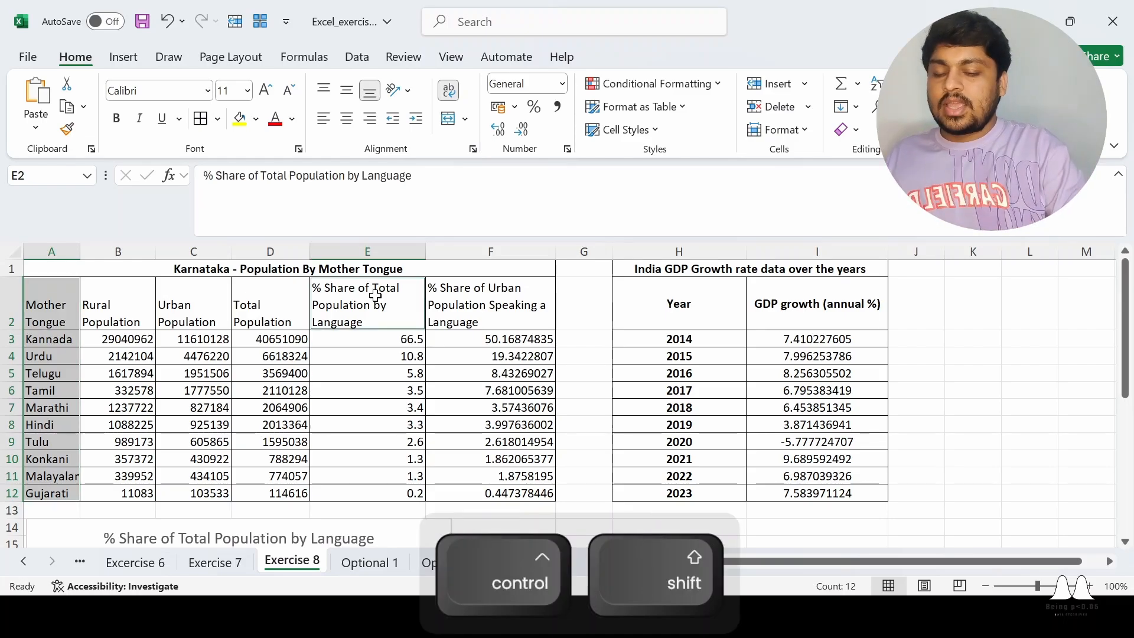
pyautogui.hotkey('ctrl', 'shift', 'Down')
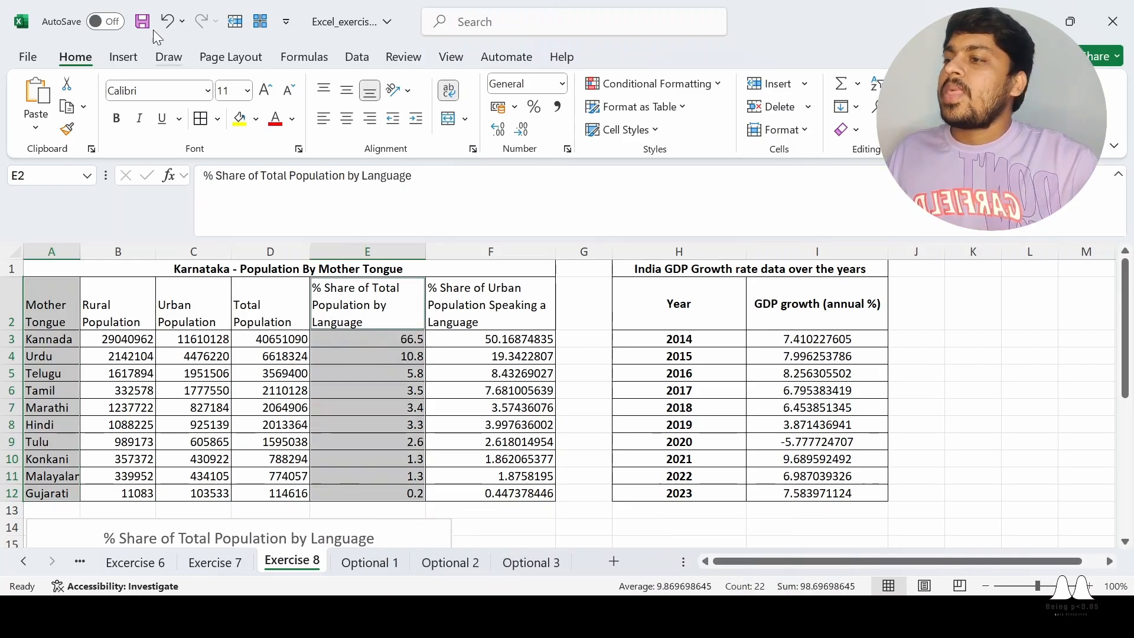
pyautogui.click(125, 58)
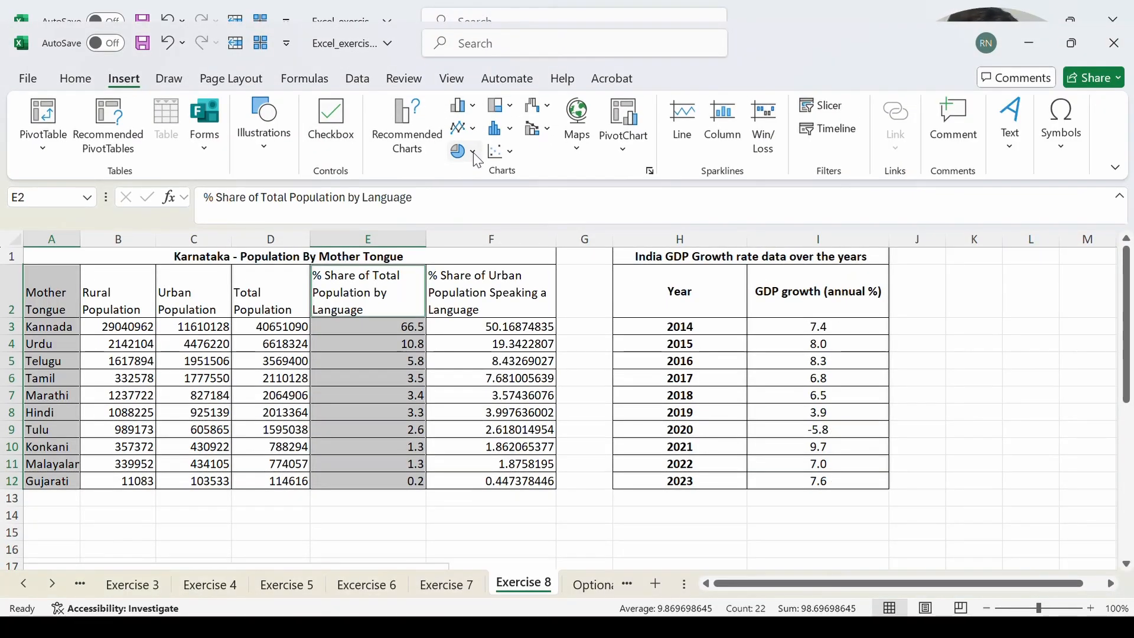
pyautogui.click(473, 152)
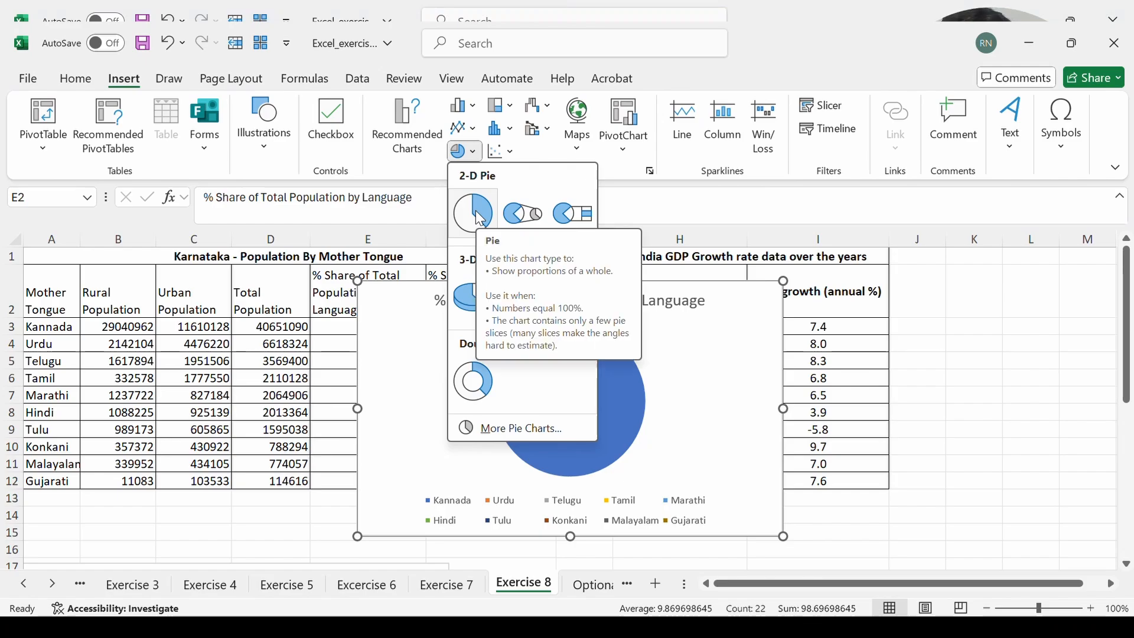
pyautogui.click(475, 210)
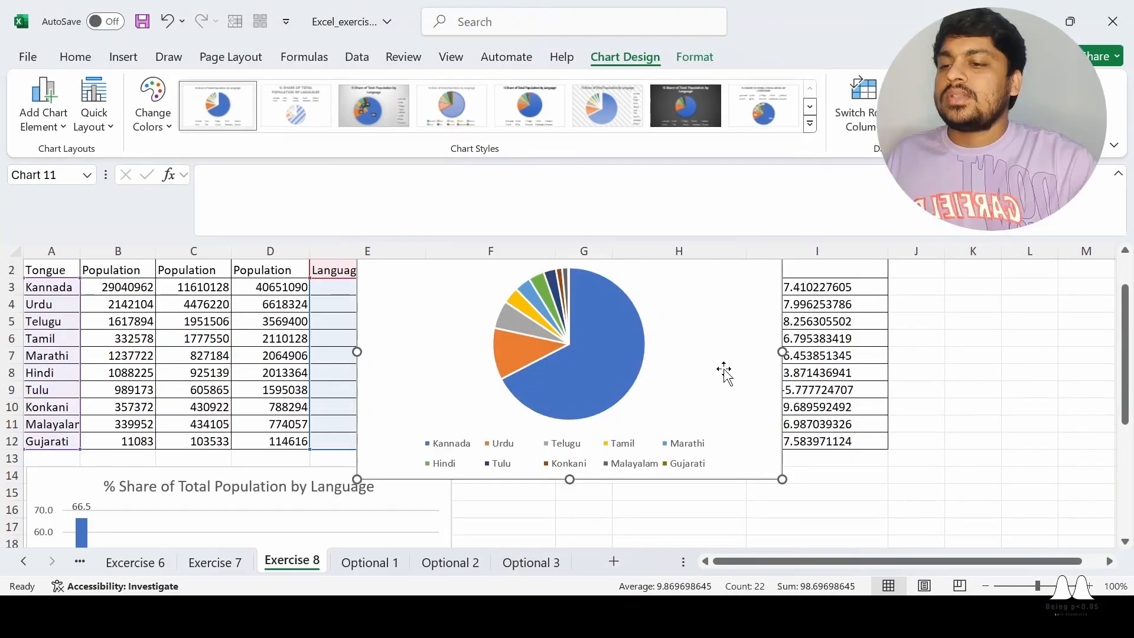
# Shift the pie chart clear of column E and add data labels to it
pyautogui.scroll(1, 717, 369)
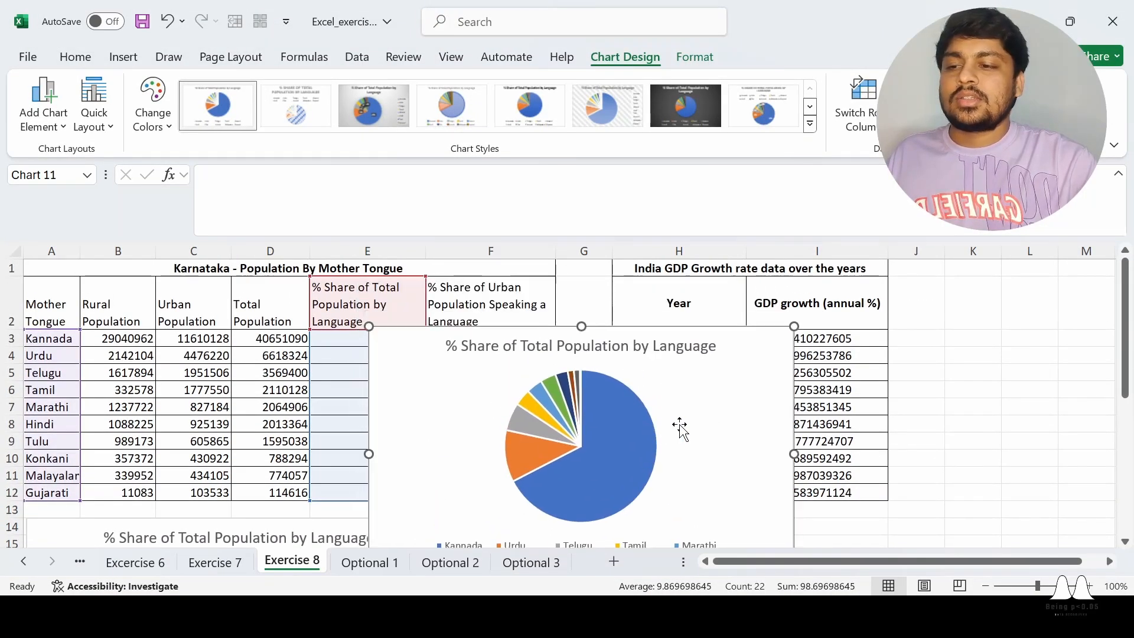
pyautogui.scroll(-1, 682, 428)
pyautogui.scroll(1, 682, 427)
pyautogui.moveTo(701, 394); pyautogui.dragTo(832, 395)
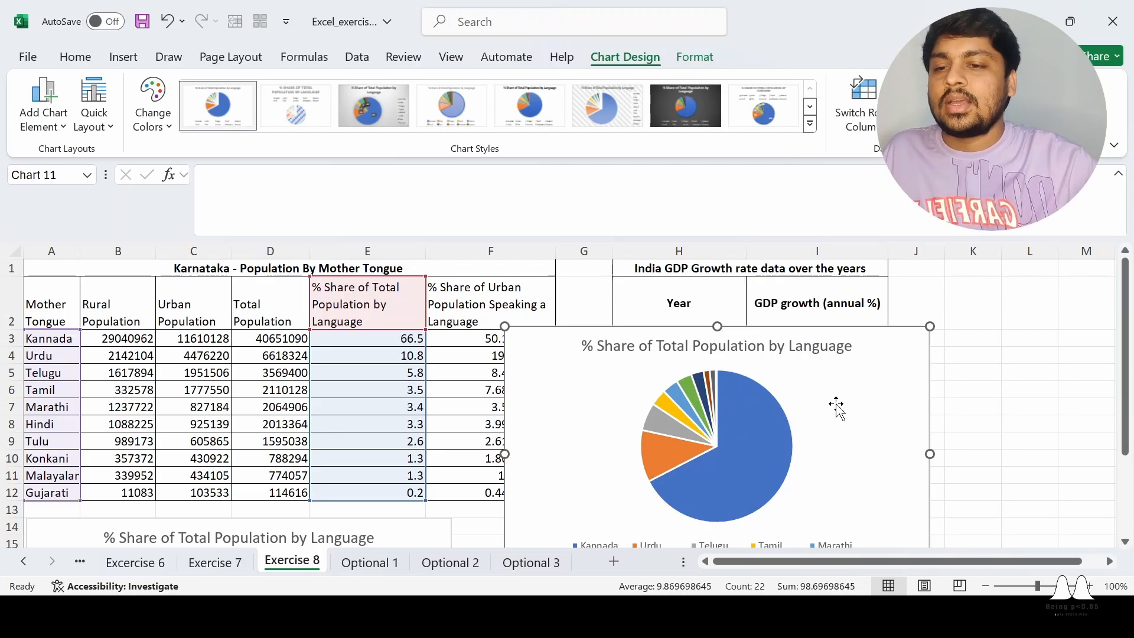
pyautogui.scroll(-1, 837, 407)
pyautogui.click(944, 288)
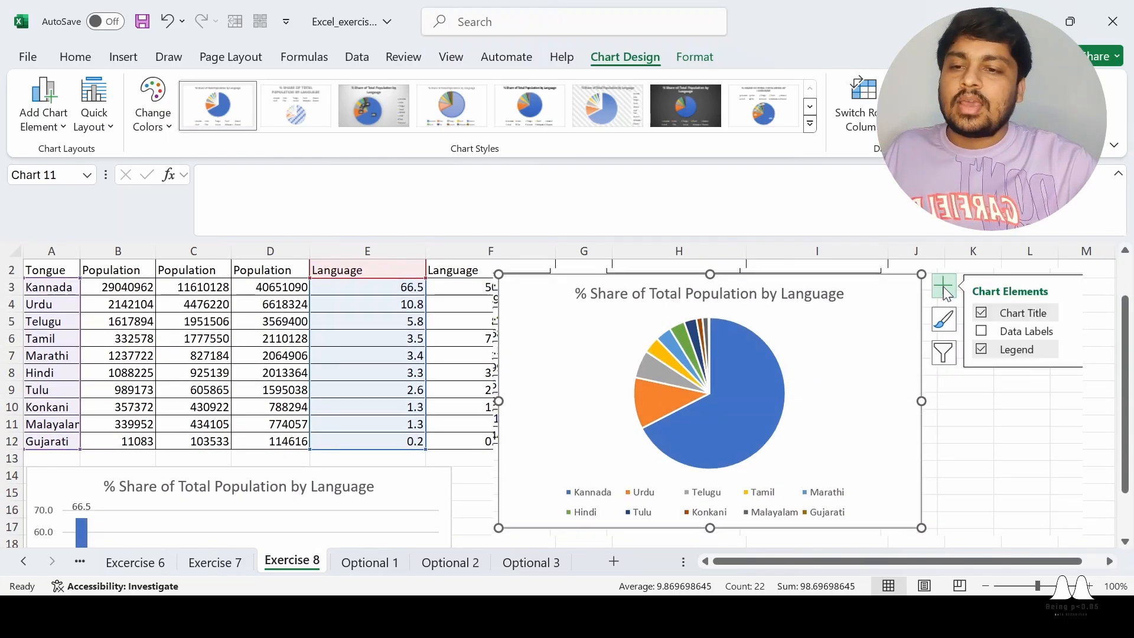
pyautogui.click(1015, 332)
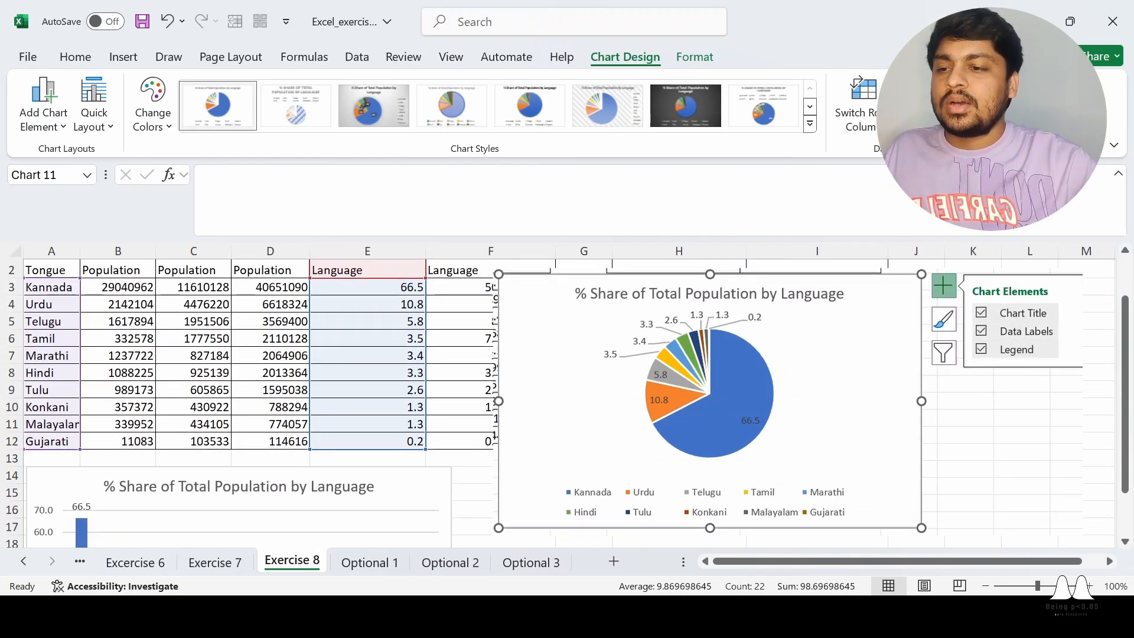
# Move the pie chart below the tables, beside the column chart and starting at row 14
pyautogui.scroll(-2, 823, 362)
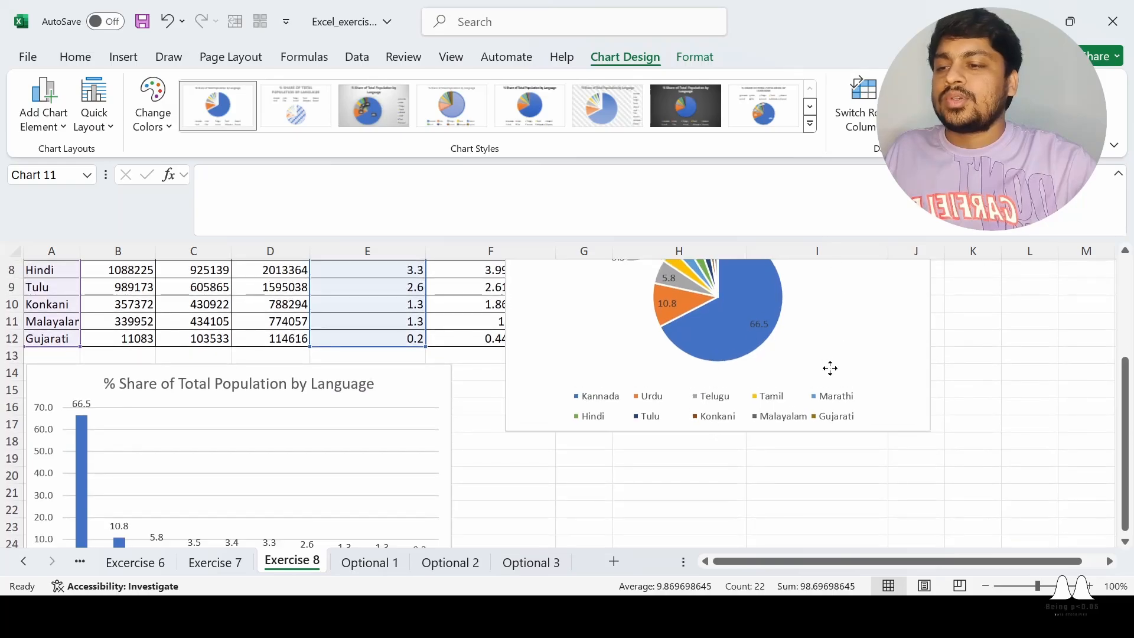
pyautogui.moveTo(826, 442); pyautogui.dragTo(822, 456)
pyautogui.scroll(-1, 823, 440)
pyautogui.moveTo(829, 379); pyautogui.dragTo(809, 389)
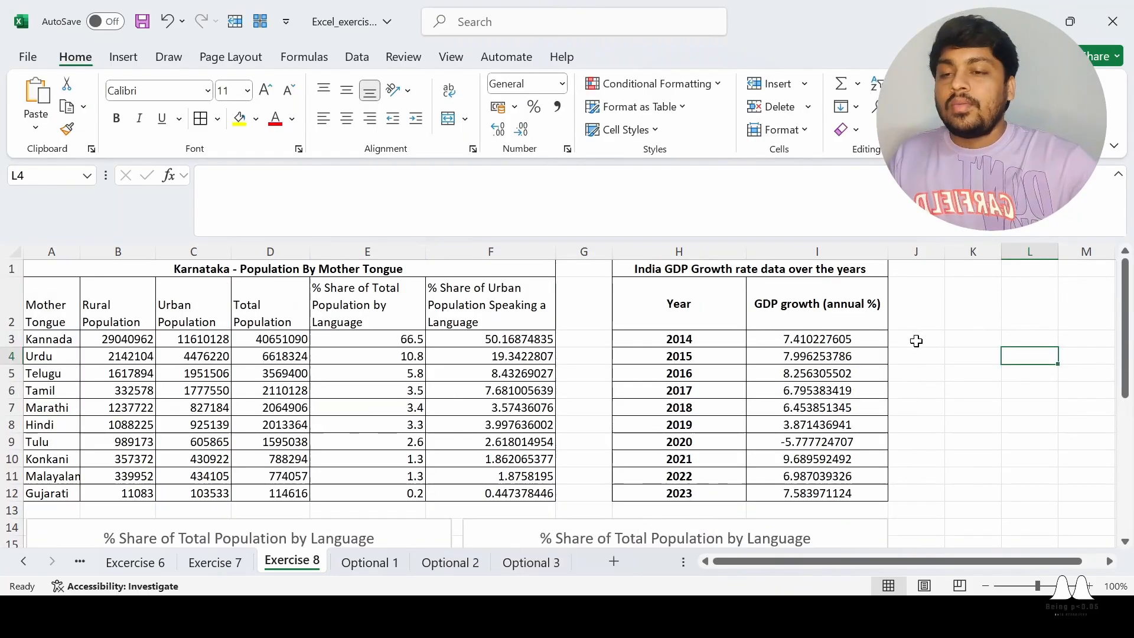
pyautogui.scroll(-2, 915, 341)
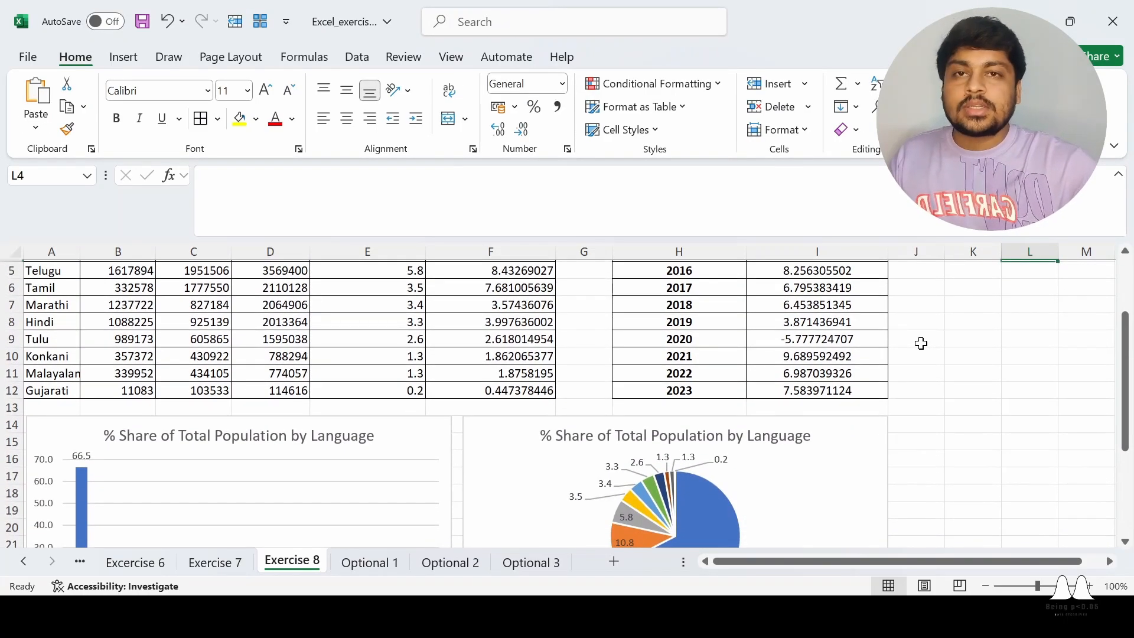
# Review both charts against the table and check the sum of the total population shares in E3:E12
pyautogui.scroll(1, 921, 343)
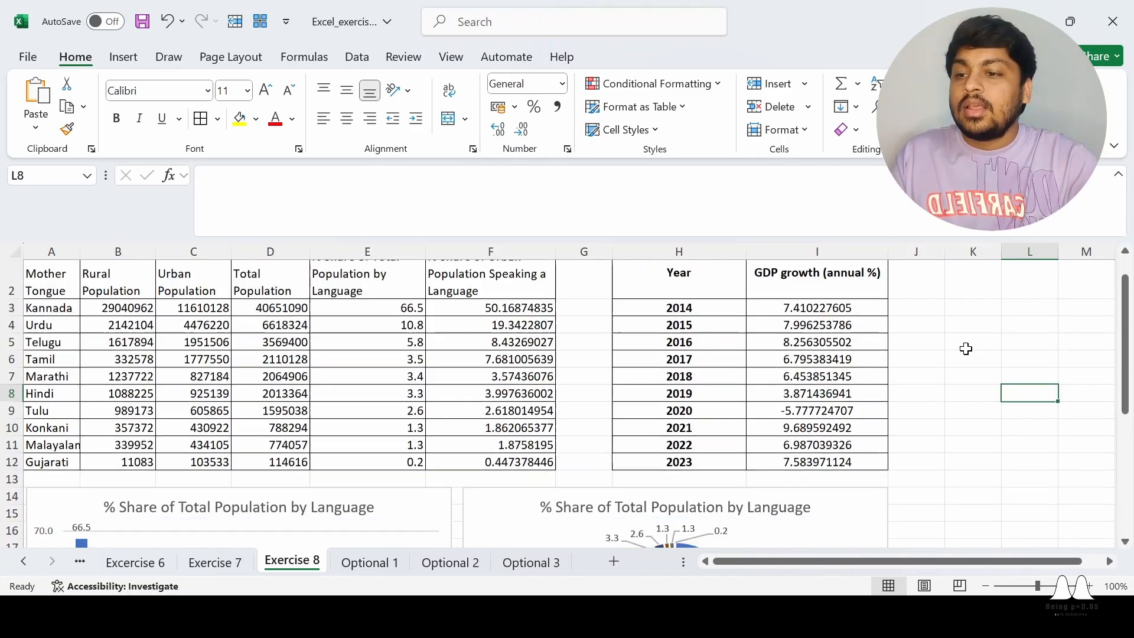
pyautogui.scroll(1, 966, 349)
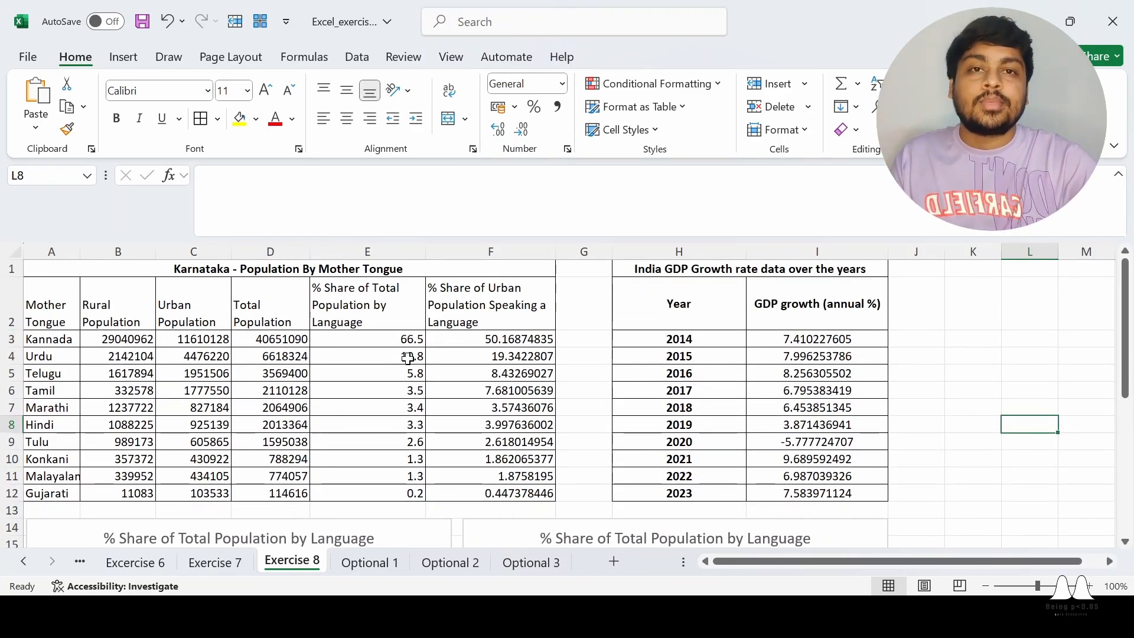
pyautogui.scroll(-3, 713, 342)
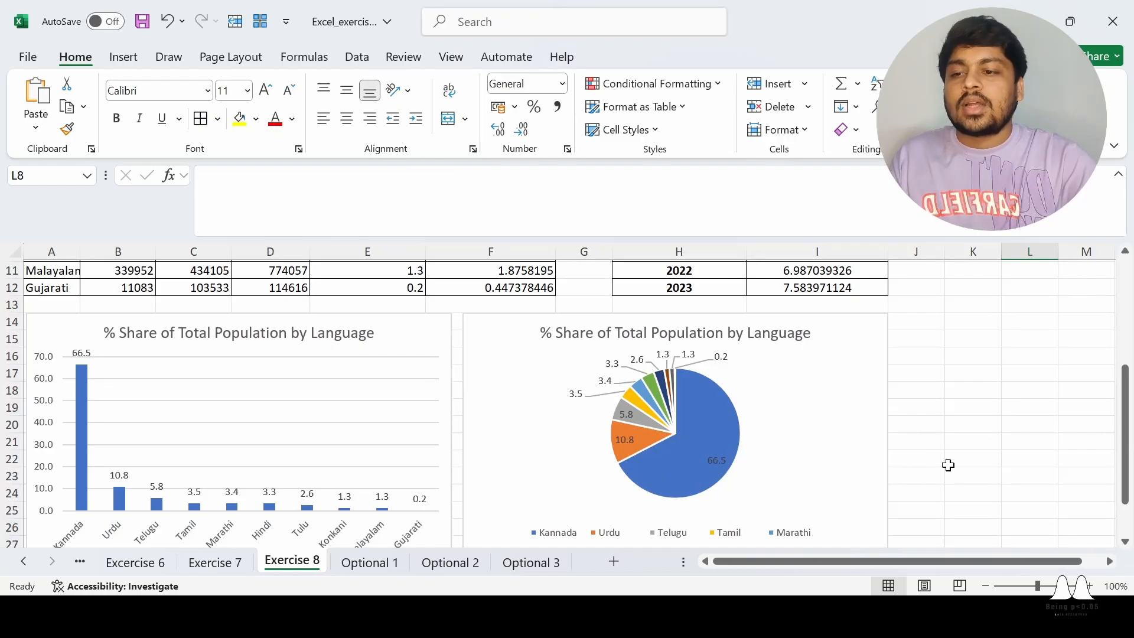
pyautogui.scroll(3, 978, 404)
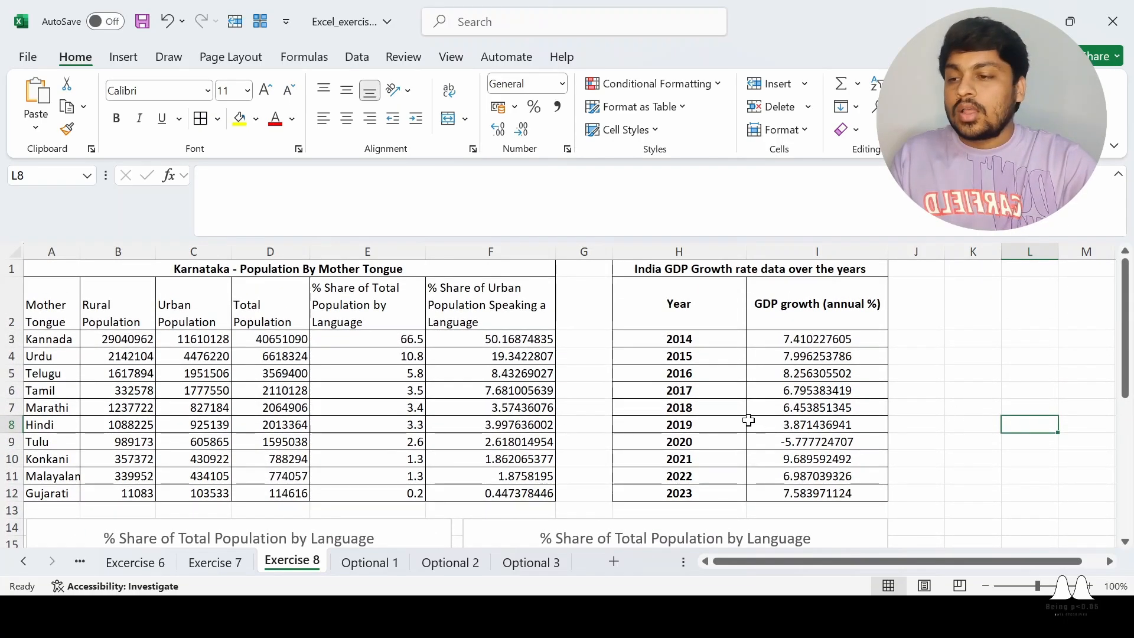
pyautogui.scroll(-1, 434, 436)
pyautogui.scroll(1, 406, 364)
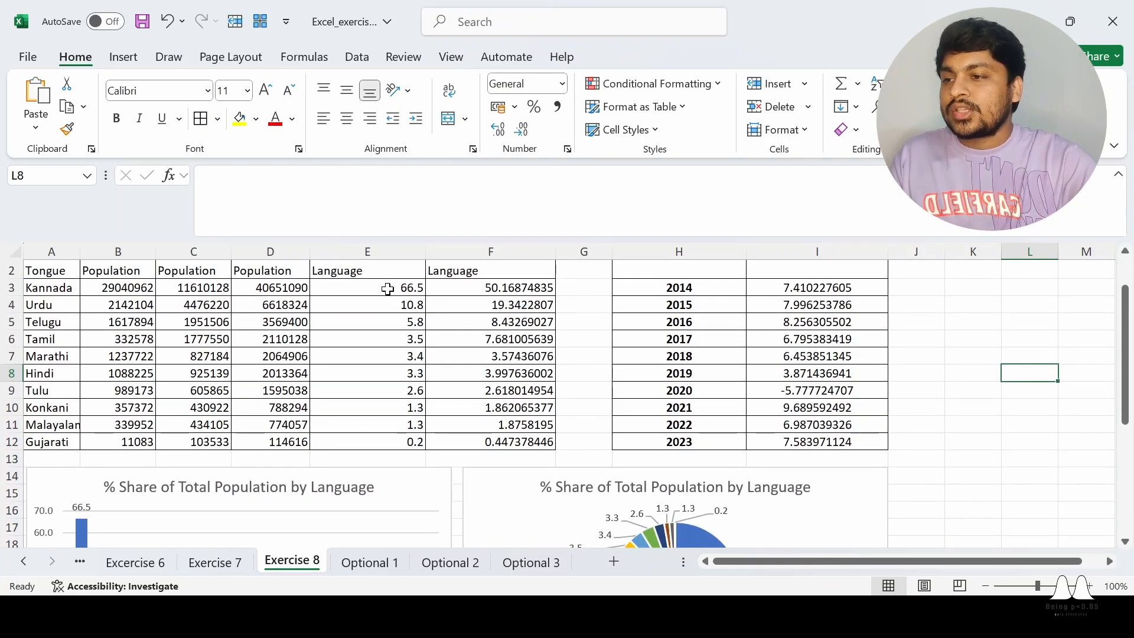
pyautogui.moveTo(387, 289); pyautogui.dragTo(399, 441)
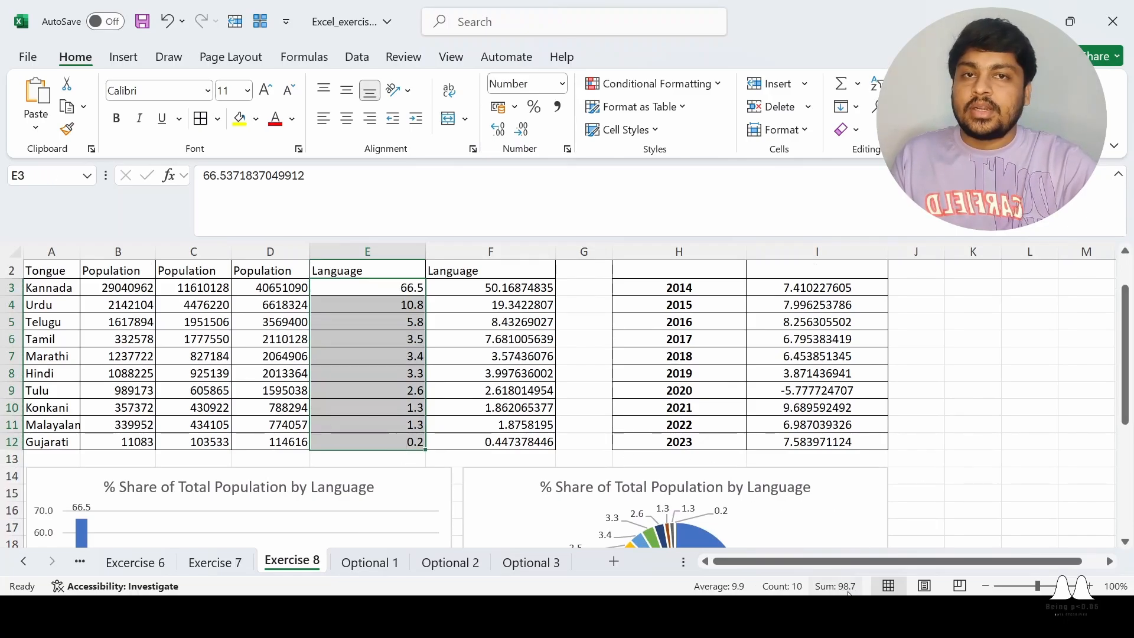
pyautogui.scroll(-2, 973, 415)
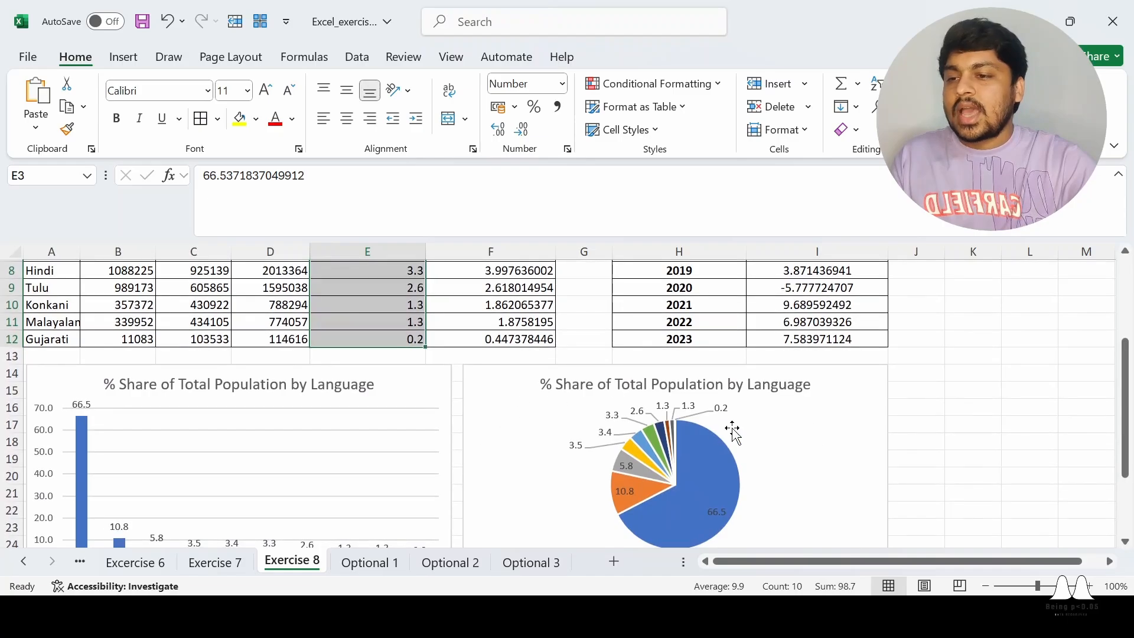
pyautogui.scroll(3, 854, 397)
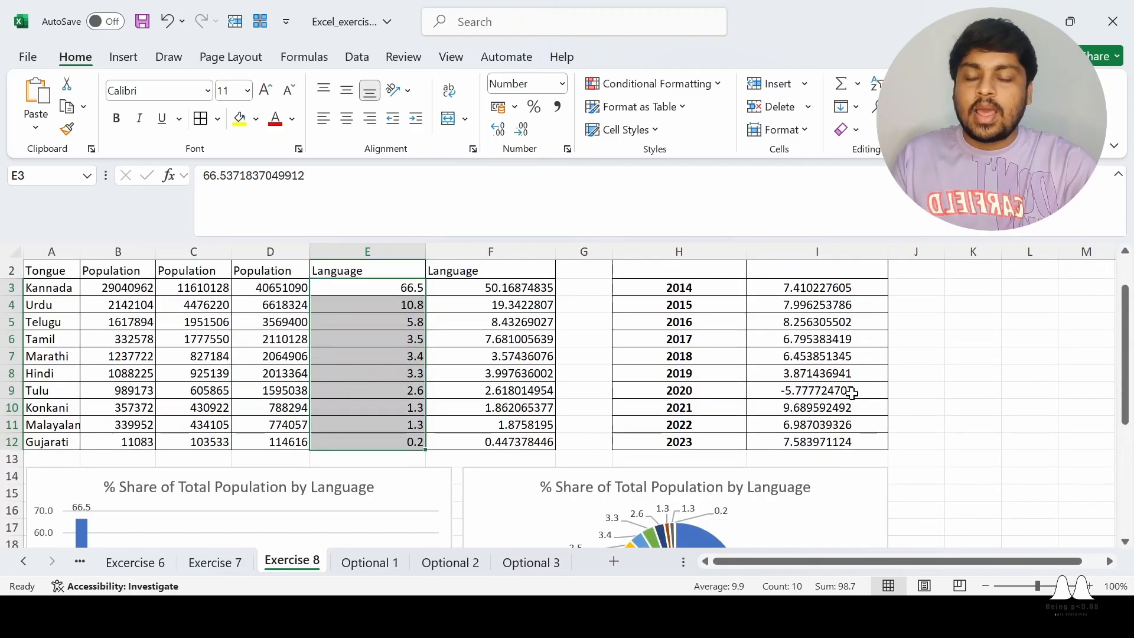
pyautogui.scroll(-1, 437, 421)
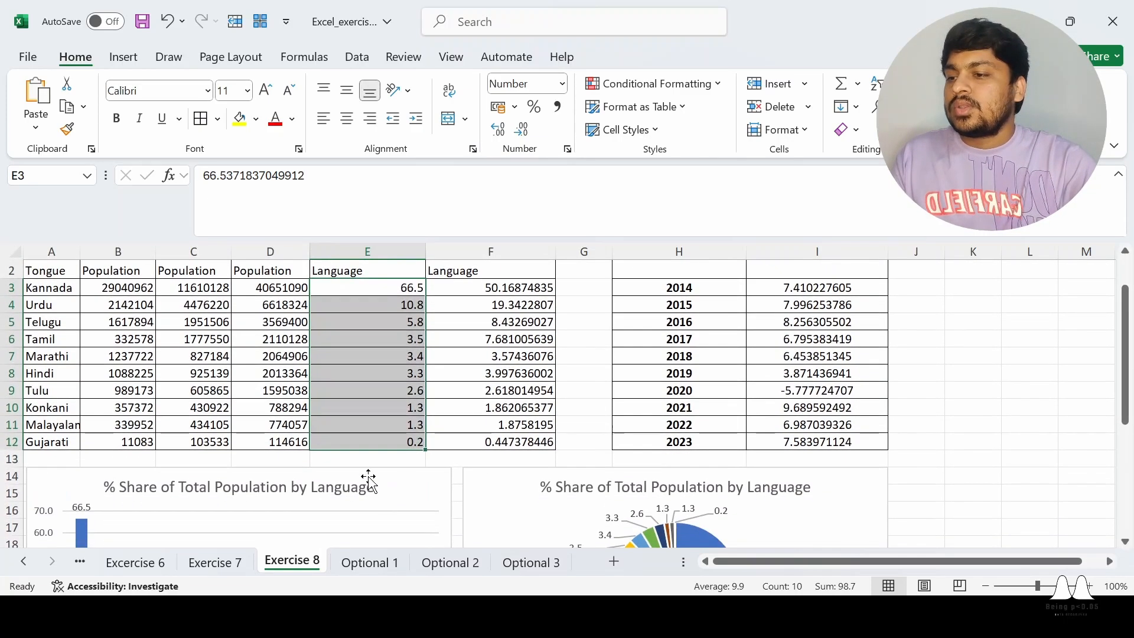
# Add an Others row beneath Gujarati in row 13 with a total population share of 1.3 in E13
pyautogui.click(55, 457)
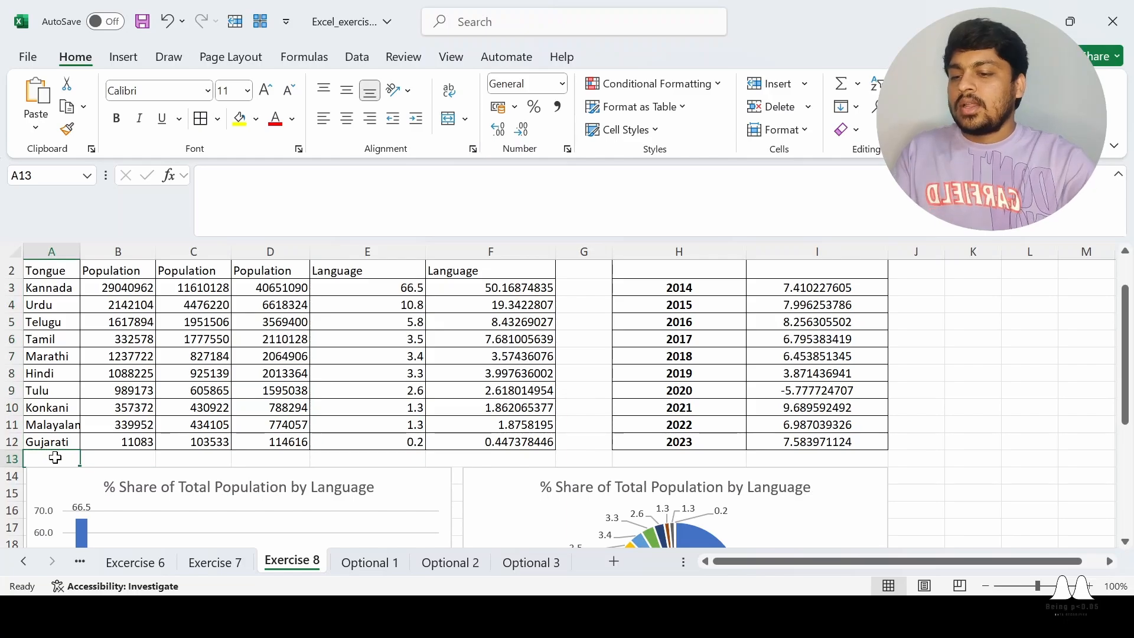
pyautogui.write('Other')
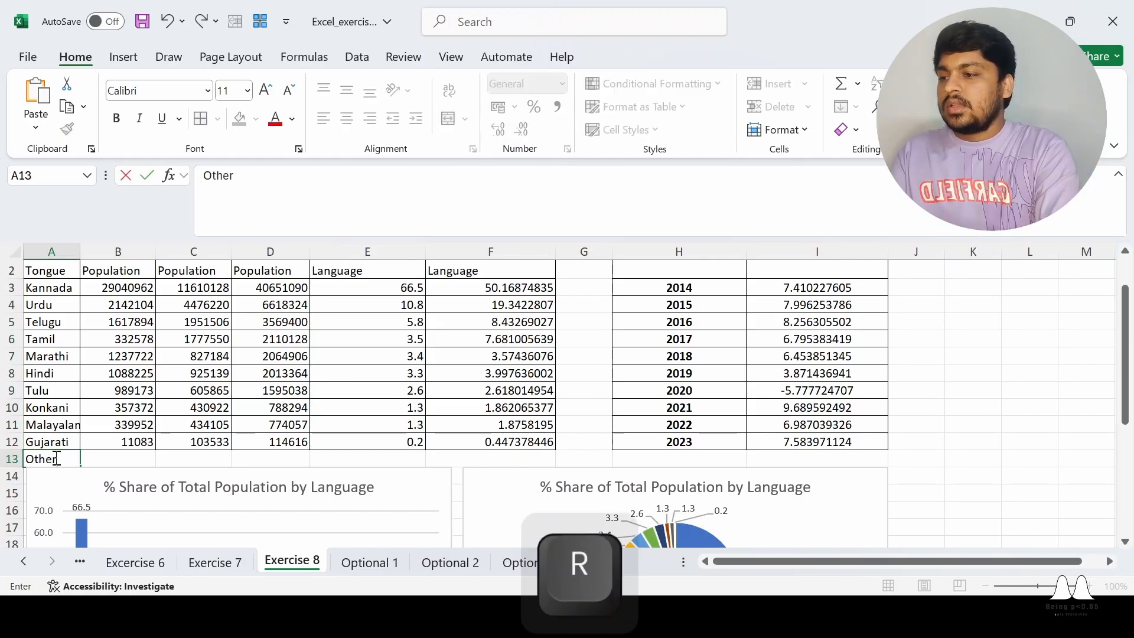
pyautogui.press('Right')
pyautogui.press('Right')
pyautogui.press('Right')
pyautogui.press('Right')
pyautogui.press('Right')
pyautogui.press('Left')
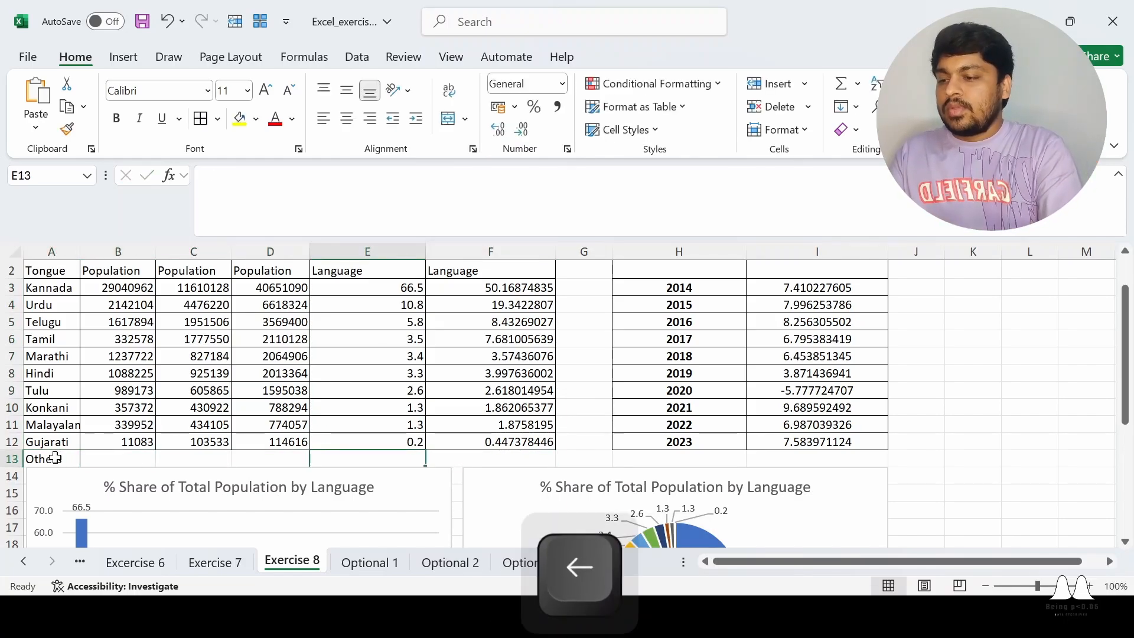
pyautogui.write('1.3')
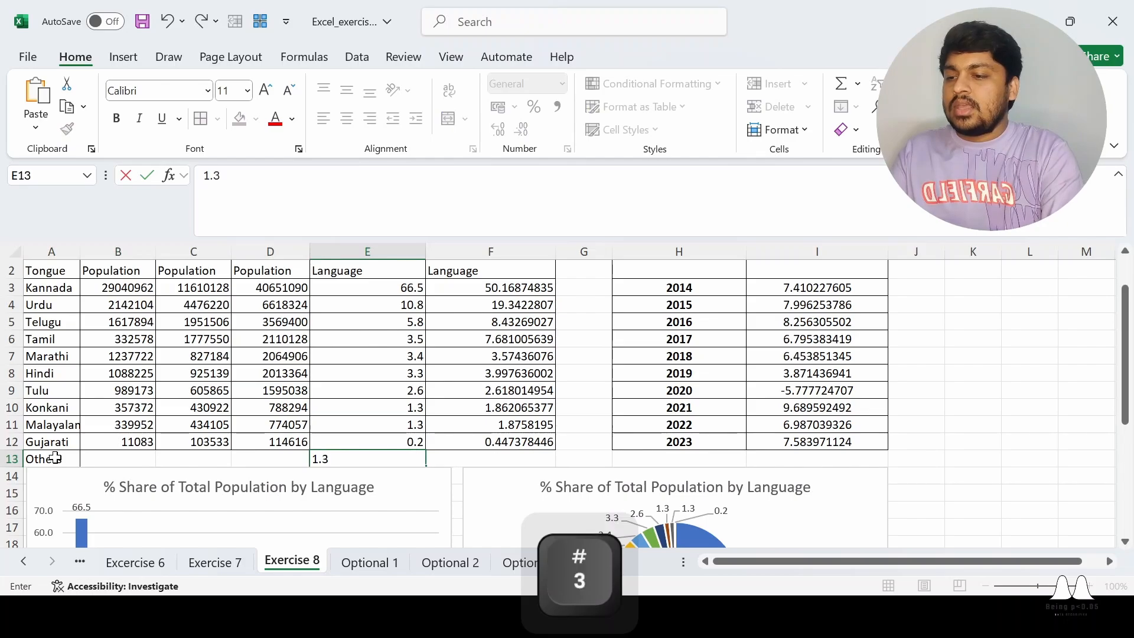
pyautogui.press('Down')
pyautogui.press('Down')
pyautogui.press('Down')
pyautogui.press('Up')
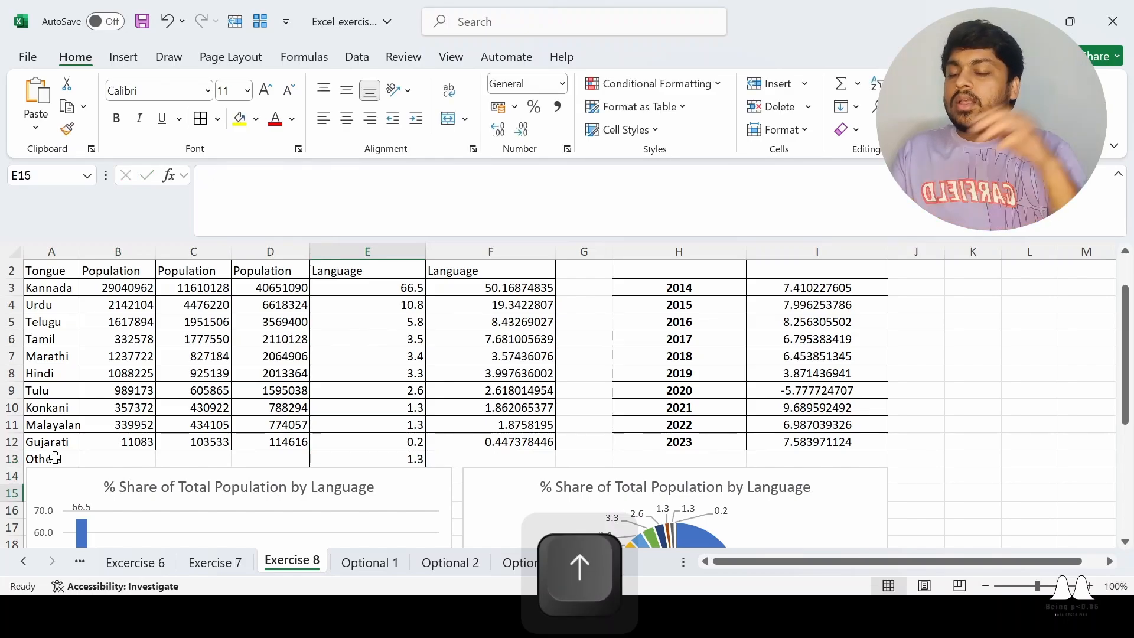
# Delete the existing pie chart and move the column chart down to leave blank rows beneath the Others row
pyautogui.click(837, 496)
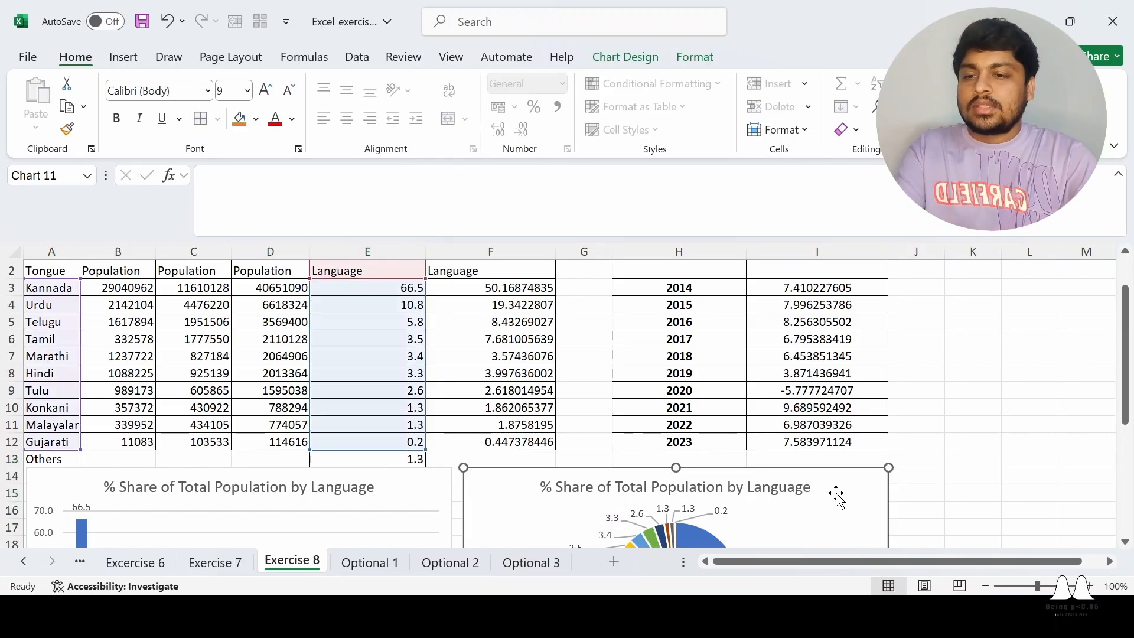
pyautogui.press('Delete')
pyautogui.scroll(-2, 516, 379)
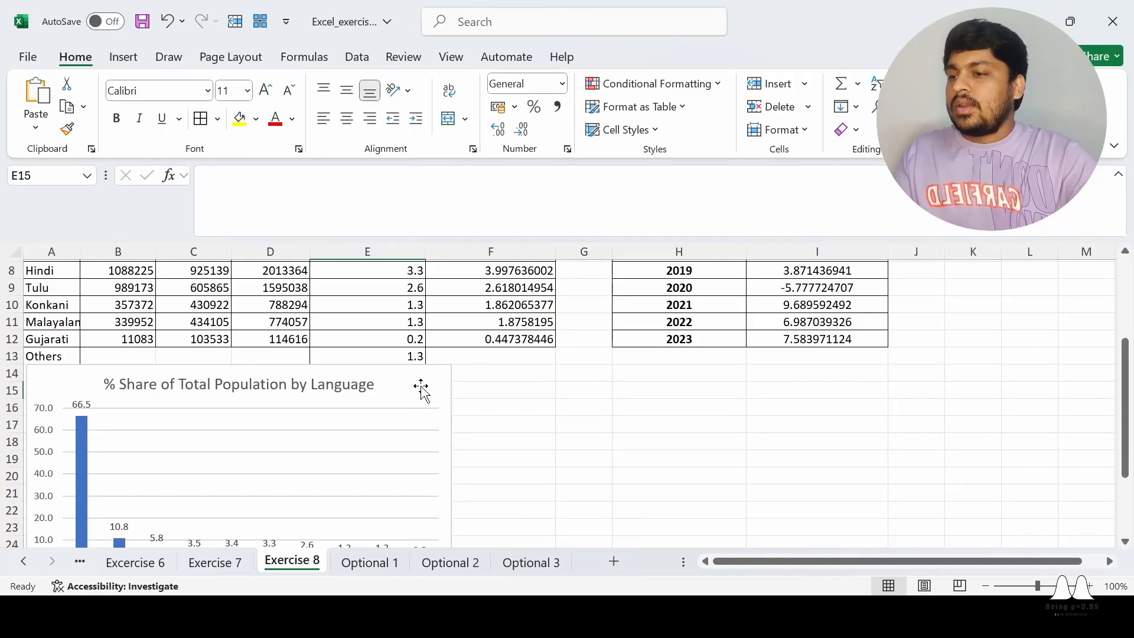
pyautogui.moveTo(420, 390); pyautogui.dragTo(407, 458)
pyautogui.scroll(3, 551, 412)
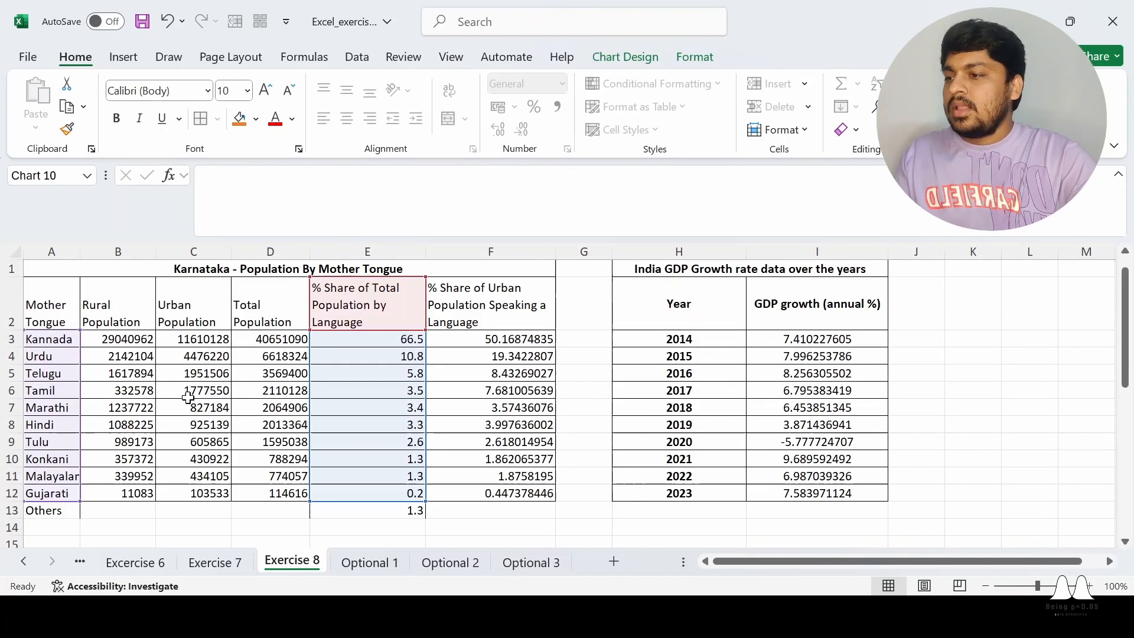
# Insert a 2-D pie chart from the mother tongues in A2:A13 and the total population shares in E2:E13
pyautogui.click(194, 425)
pyautogui.click(63, 303)
pyautogui.hotkey('ctrl', 'shift', 'Down')
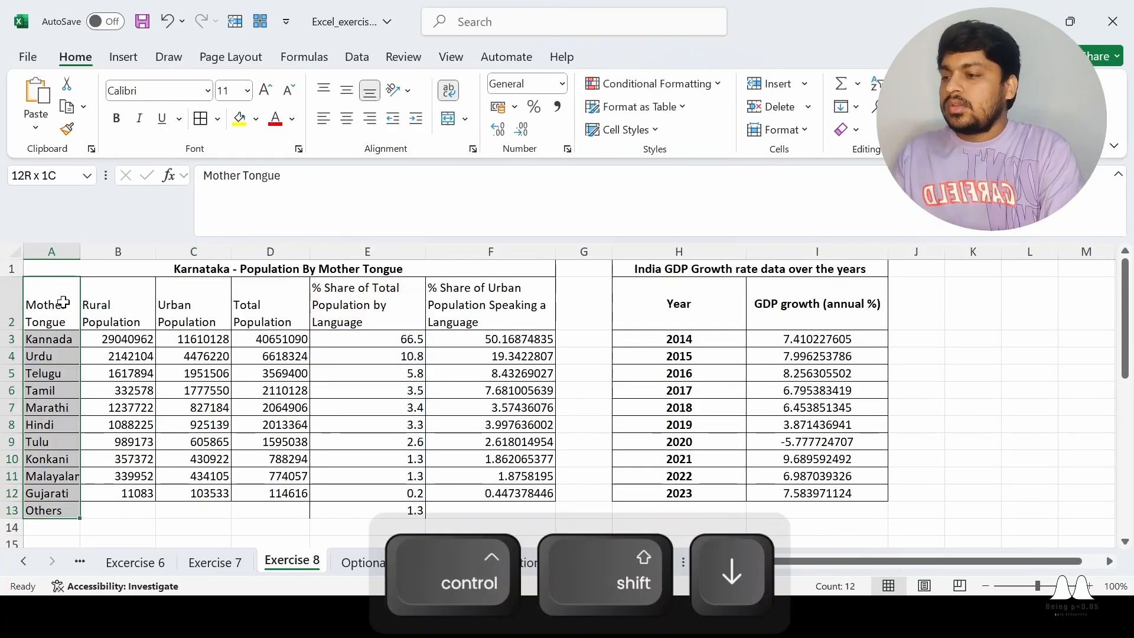
pyautogui.keyDown('ctrl'); pyautogui.click(364, 314); pyautogui.keyUp('ctrl')
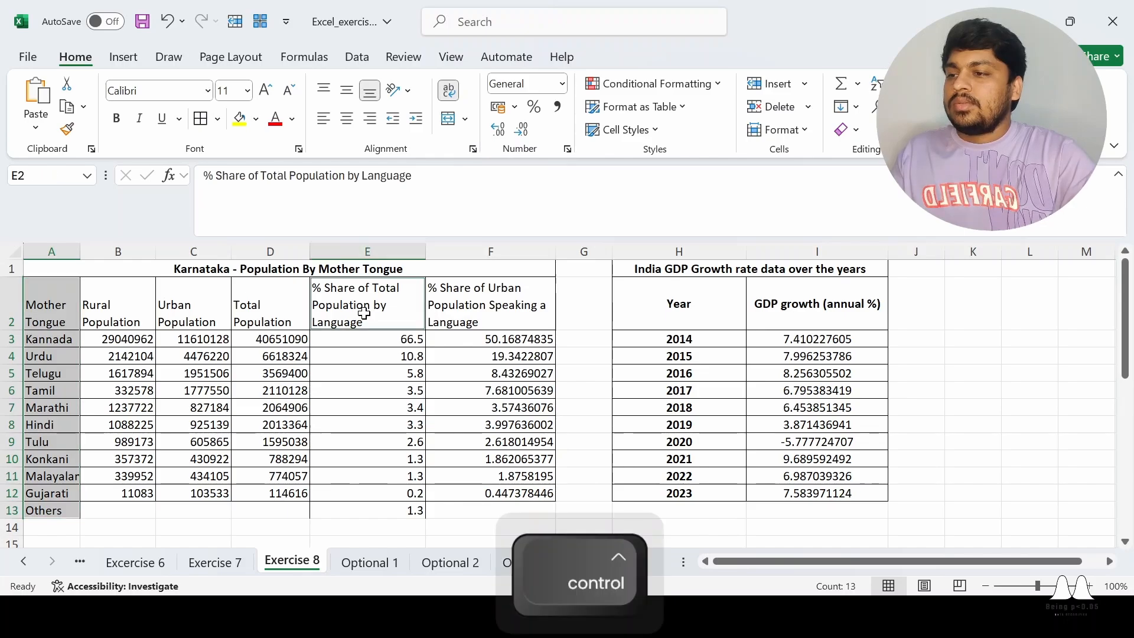
pyautogui.hotkey('ctrl', 'shift', 'Down')
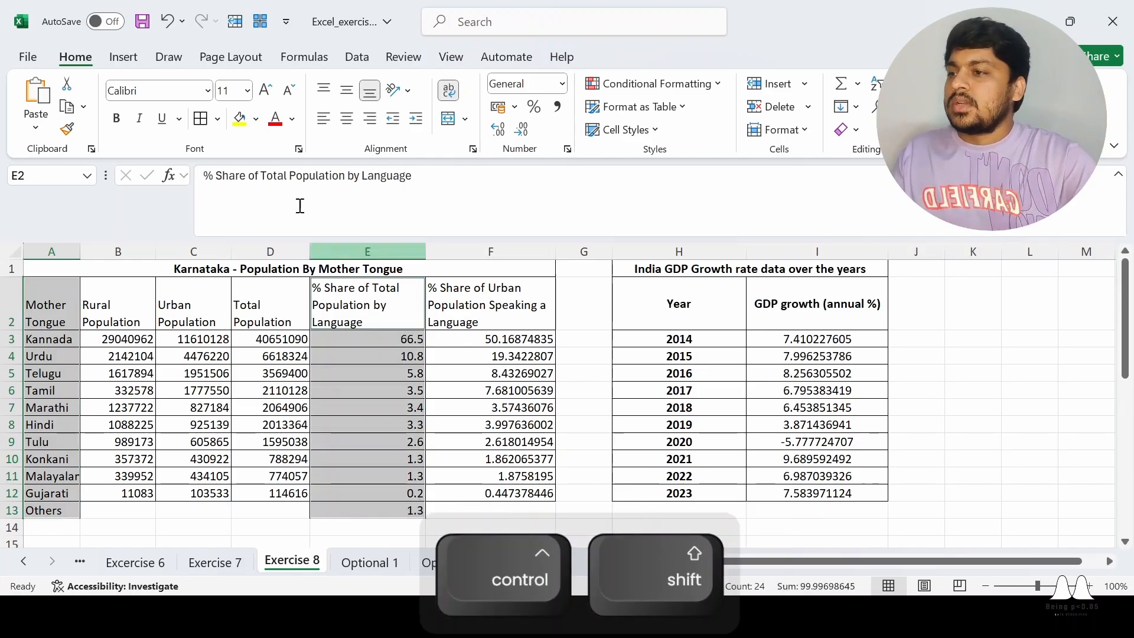
pyautogui.click(129, 57)
pyautogui.click(434, 130)
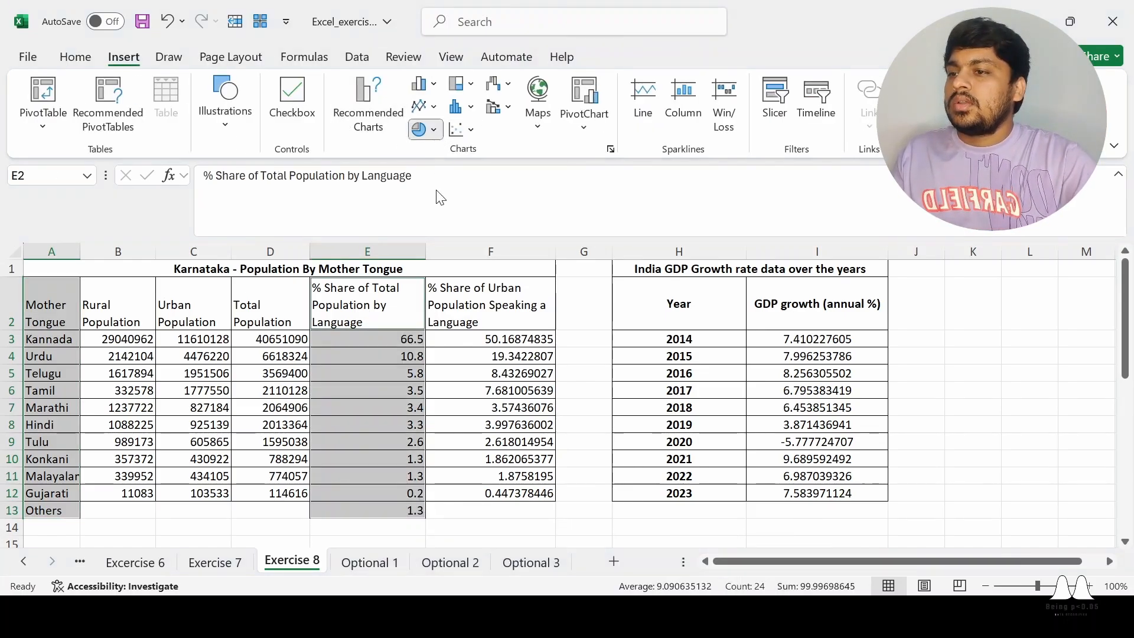
pyautogui.click(433, 206)
# Move the new pie chart below the tables beside the column chart, and show data labels on its slices
pyautogui.scroll(-1, 753, 387)
pyautogui.moveTo(762, 407); pyautogui.dragTo(898, 532)
pyautogui.scroll(-4, 832, 466)
pyautogui.moveTo(803, 342); pyautogui.dragTo(787, 473)
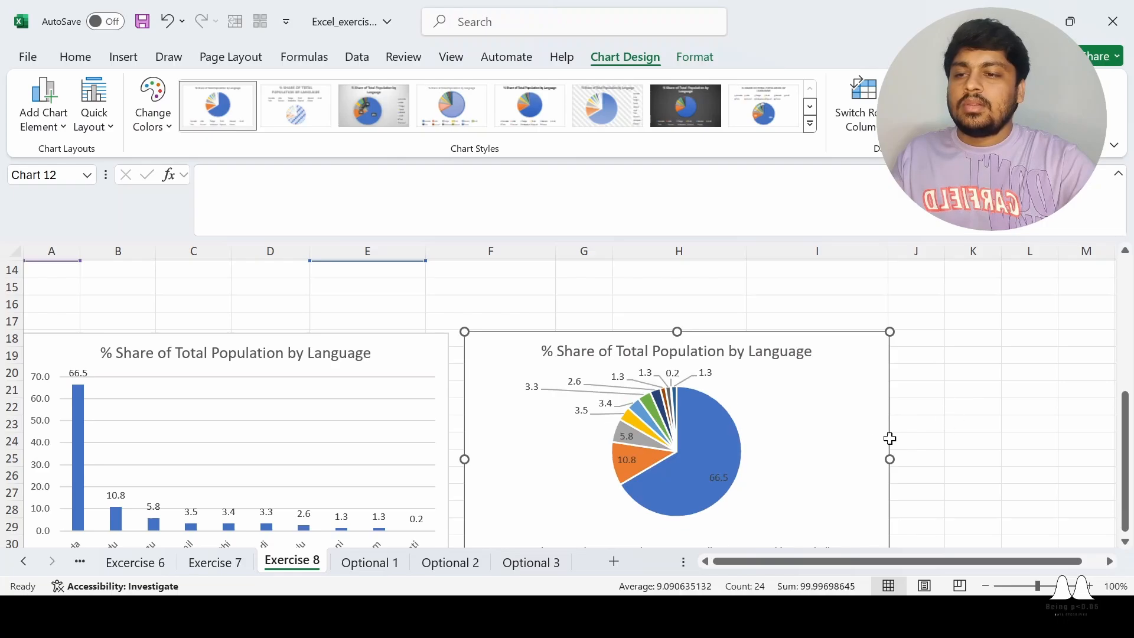
pyautogui.click(941, 476)
# Check the sum of the total population shares in E3:E13, including the Others row
pyautogui.scroll(4, 939, 462)
pyautogui.click(403, 290)
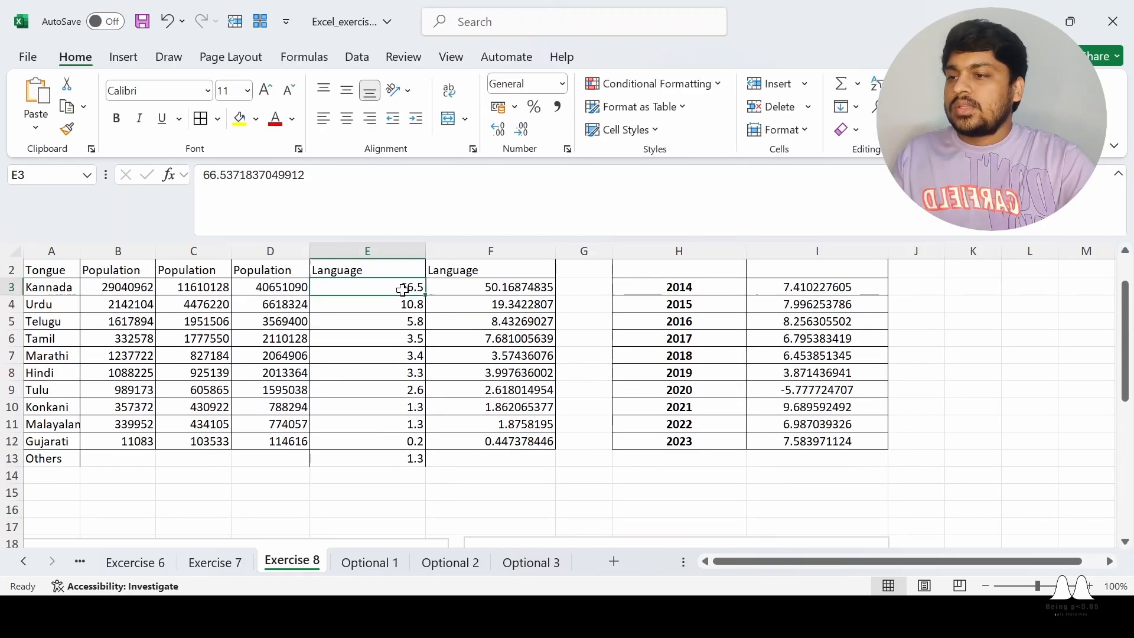
pyautogui.hotkey('ctrl', 'shift', 'Down')
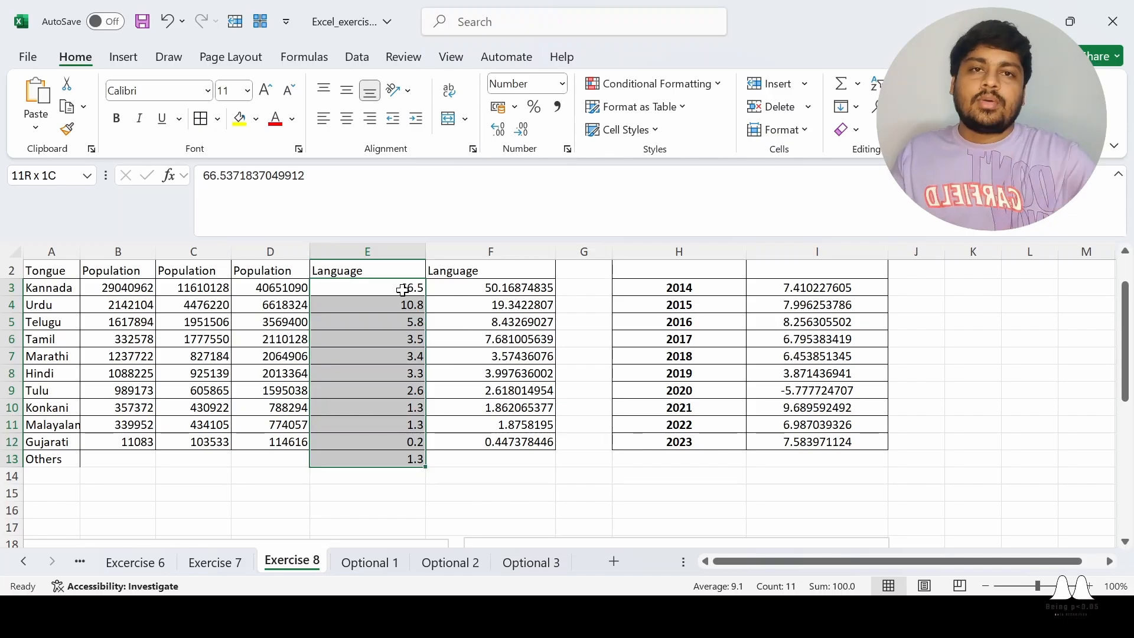
pyautogui.click(961, 442)
# Nudge the pie chart closer to the column chart so their top edges line up at row 18
pyautogui.scroll(-3, 960, 439)
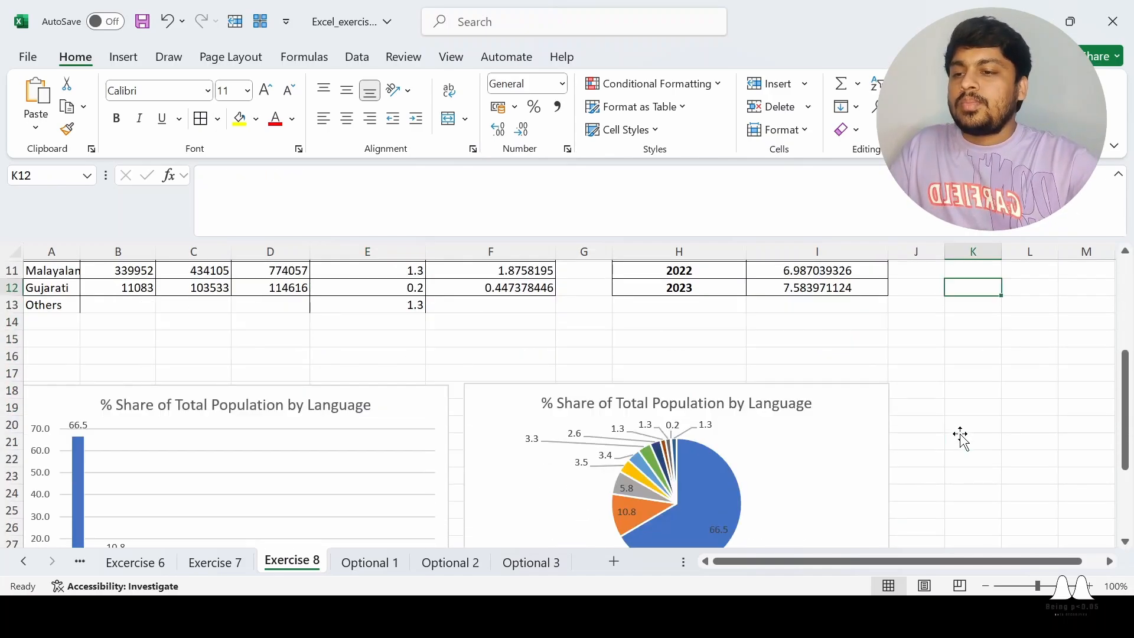
pyautogui.moveTo(832, 423); pyautogui.dragTo(839, 413)
pyautogui.click(1046, 345)
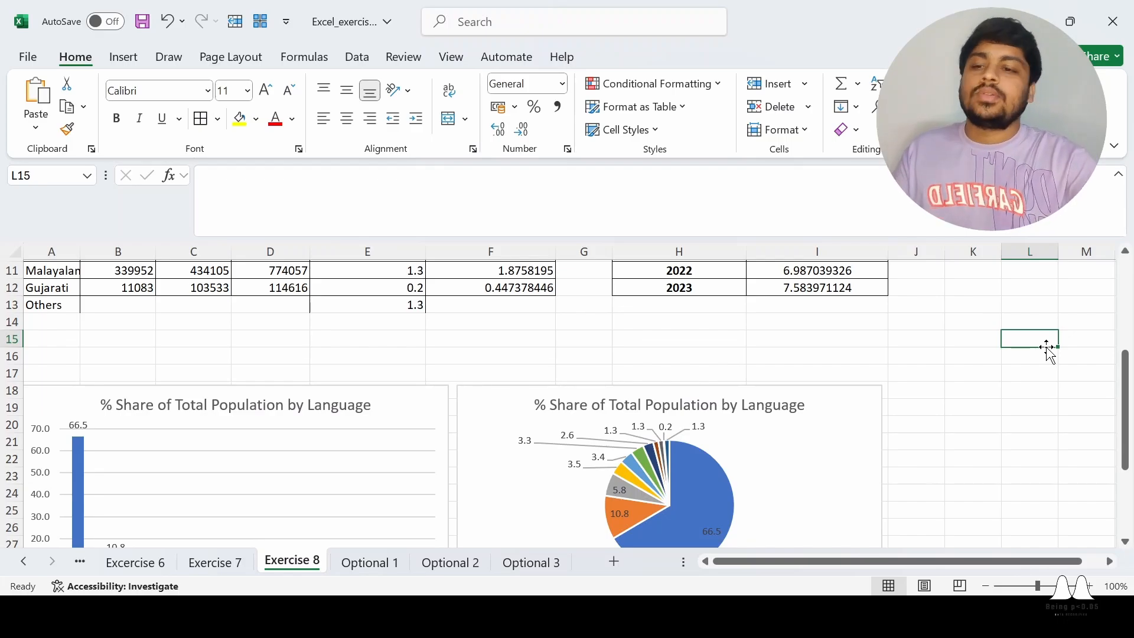
# Examine the column and pie charts against the Karnataka population by mother tongue table
pyautogui.scroll(-4, 1049, 353)
pyautogui.scroll(1, 1048, 349)
pyautogui.scroll(3, 1048, 349)
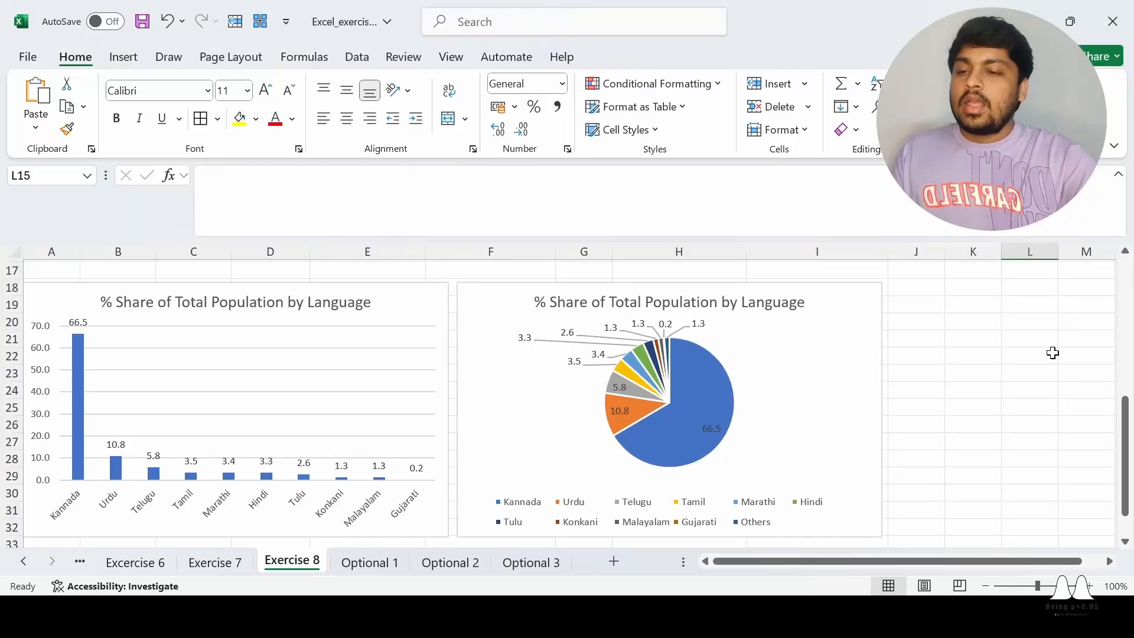
pyautogui.scroll(2, 1051, 353)
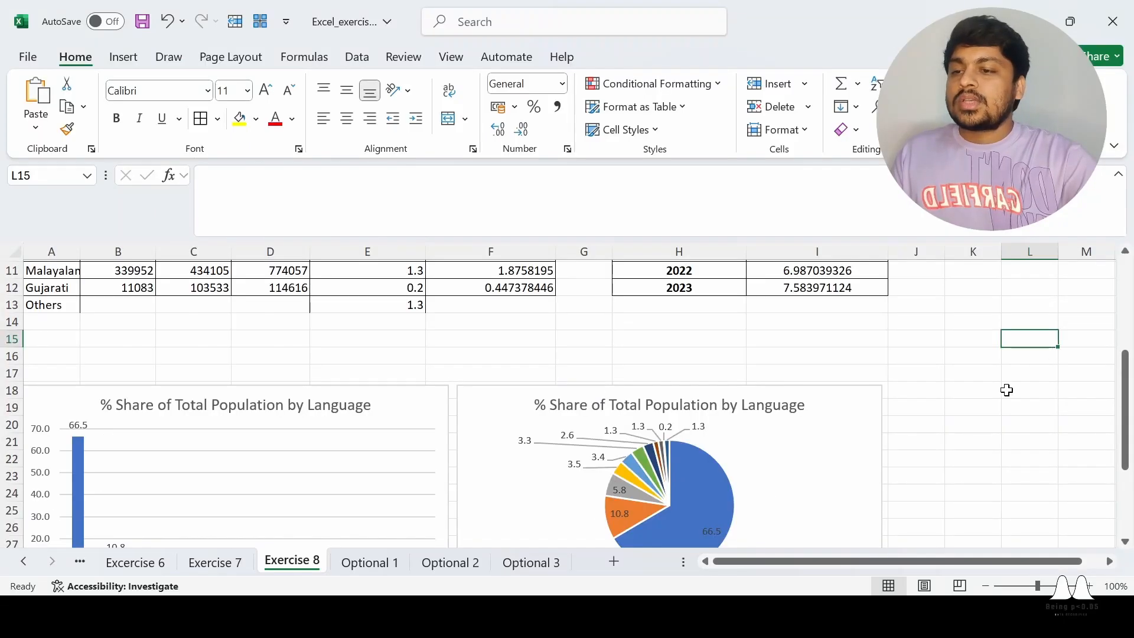
pyautogui.scroll(2, 851, 453)
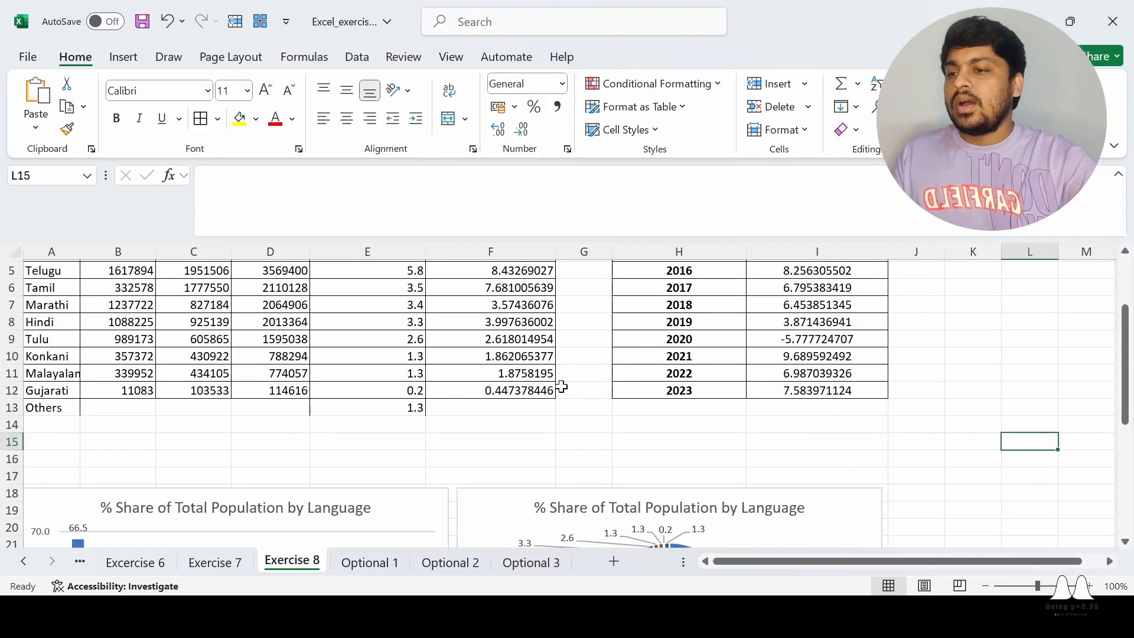
pyautogui.scroll(-2, 631, 437)
pyautogui.scroll(4, 628, 435)
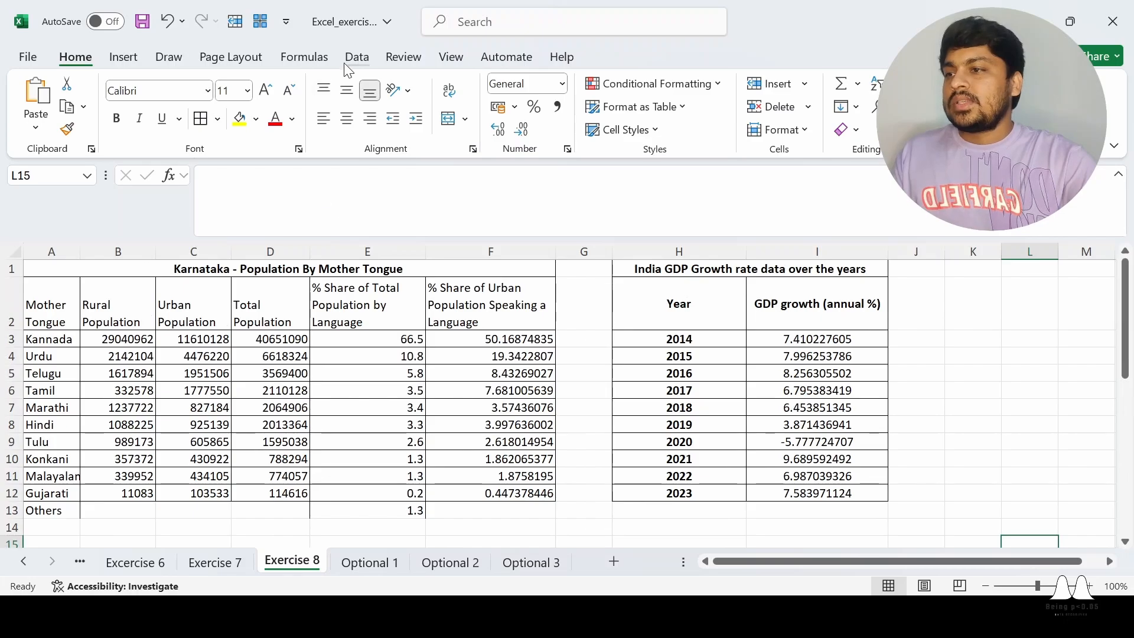
pyautogui.click(123, 56)
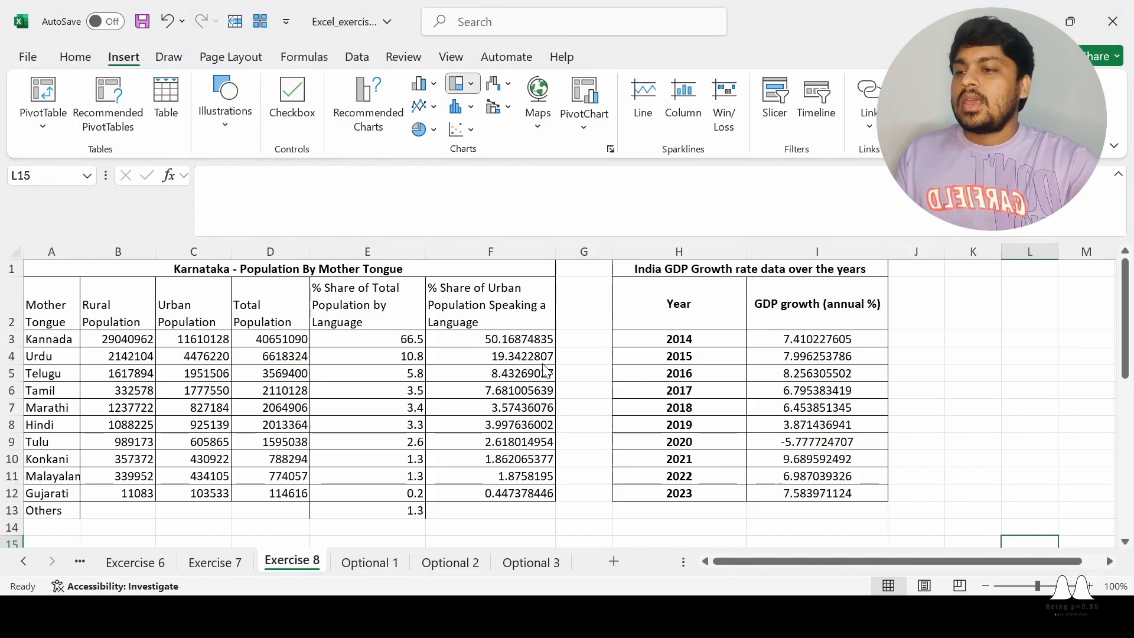
pyautogui.scroll(-4, 585, 289)
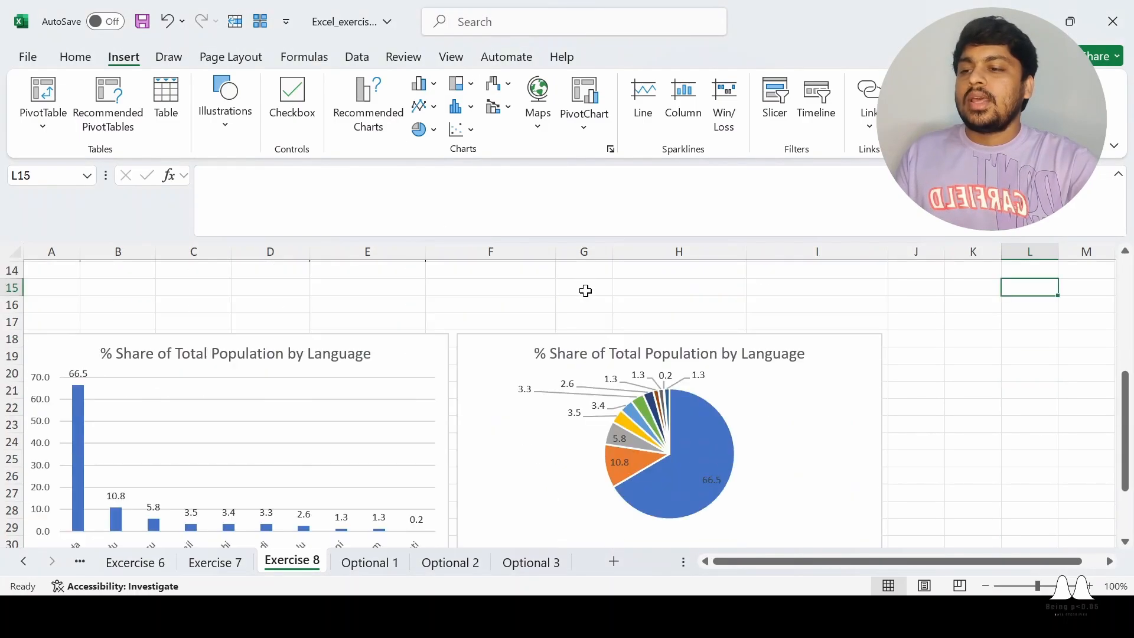
pyautogui.scroll(4, 732, 414)
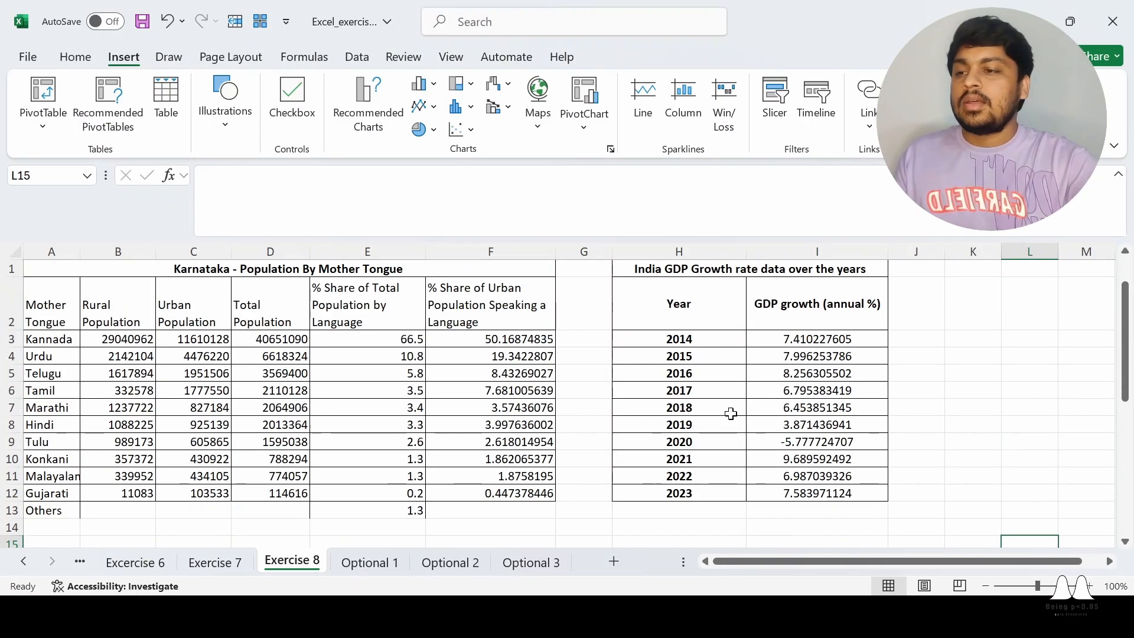
# Insert a treemap chart from the mother tongues in A2:A13 and the total population shares in E2:E13
pyautogui.click(64, 301)
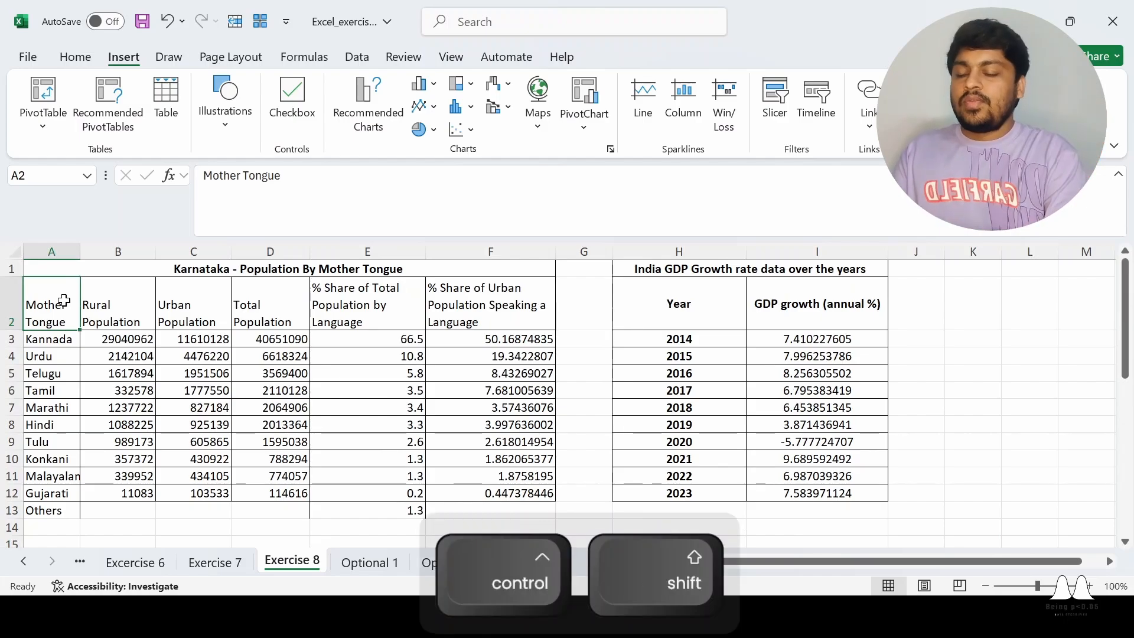
pyautogui.hotkey('ctrl', 'shift', 'Down')
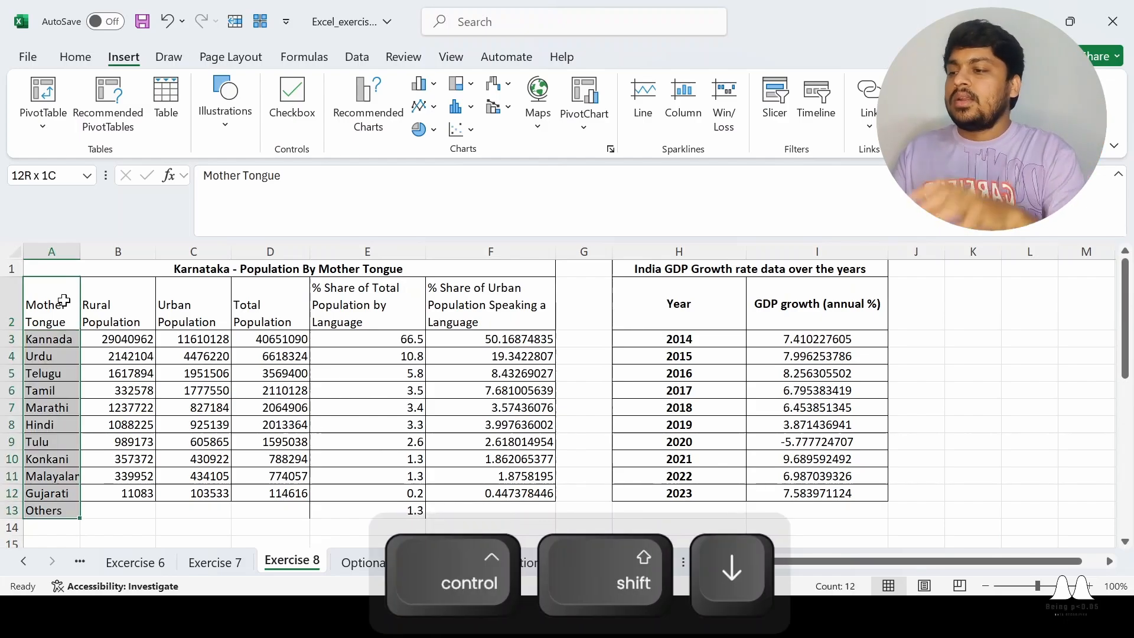
pyautogui.keyDown('ctrl'); pyautogui.click(360, 306); pyautogui.keyUp('ctrl')
pyautogui.hotkey('ctrl', 'shift', 'Down')
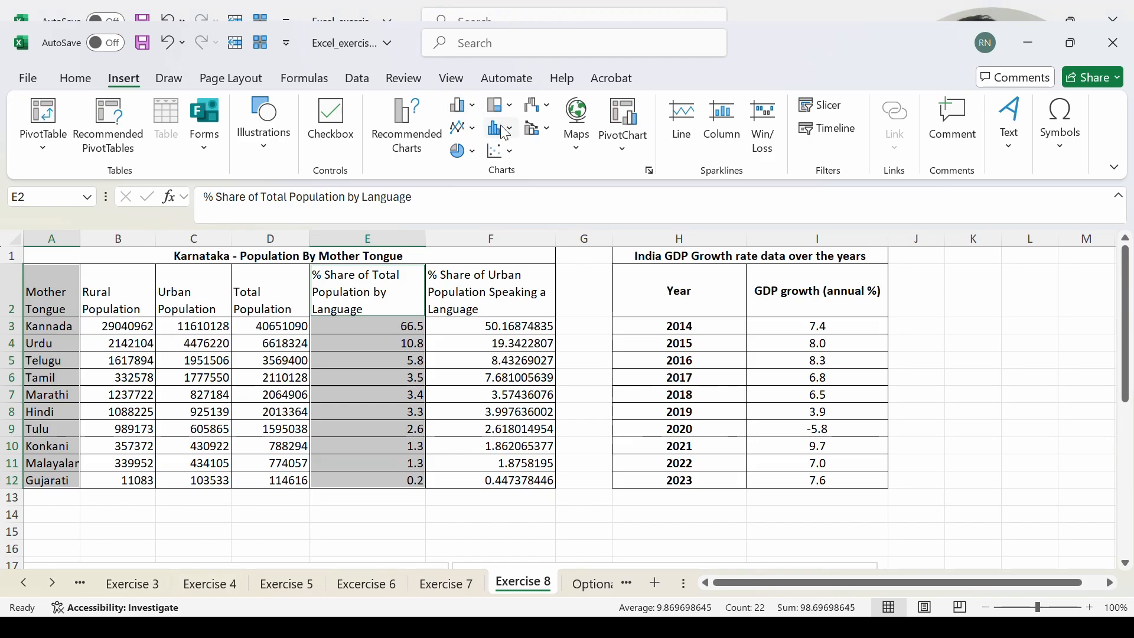
pyautogui.click(506, 130)
pyautogui.click(502, 167)
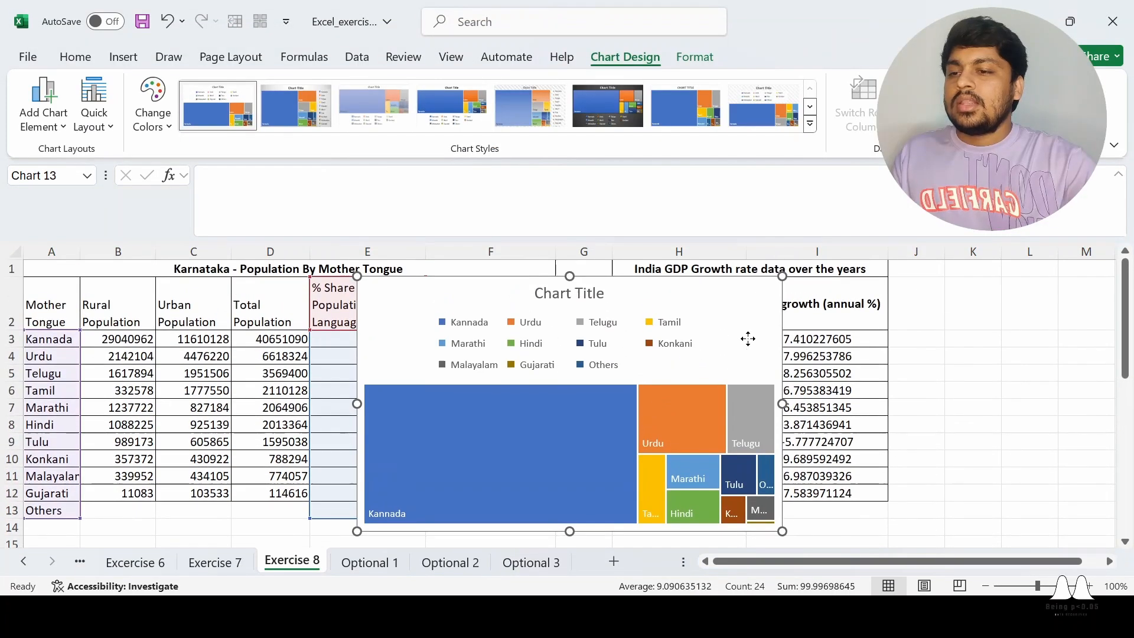
# Move the treemap chart below the tables, just beyond the pie chart from column J and level with it at row 18
pyautogui.moveTo(746, 336); pyautogui.dragTo(1047, 373)
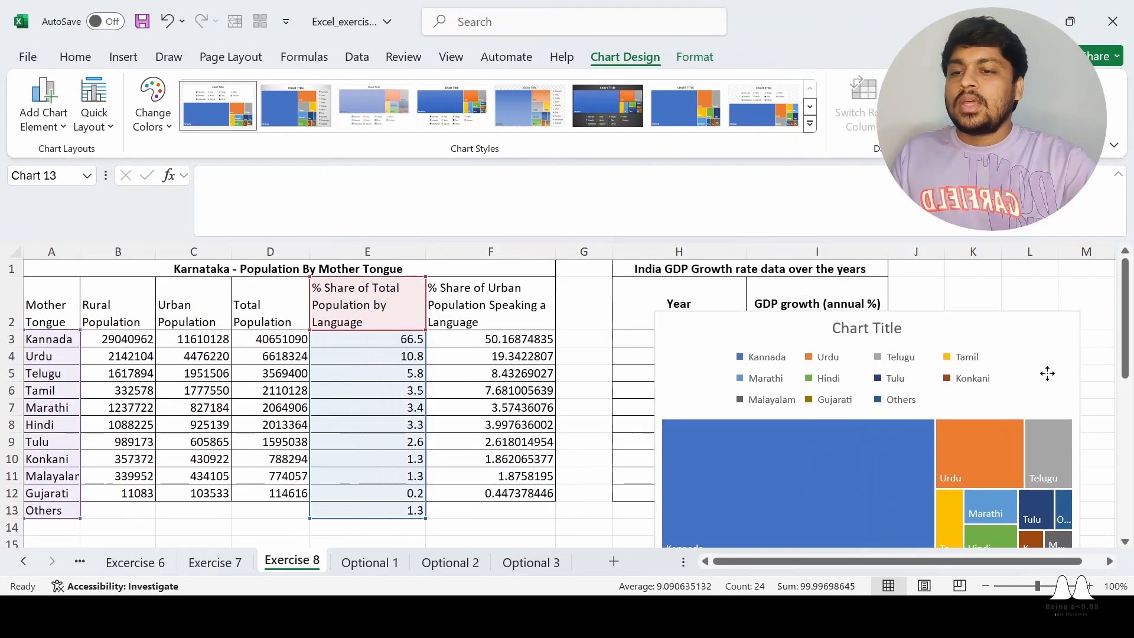
pyautogui.scroll(-2, 1047, 373)
pyautogui.moveTo(948, 562); pyautogui.dragTo(984, 565)
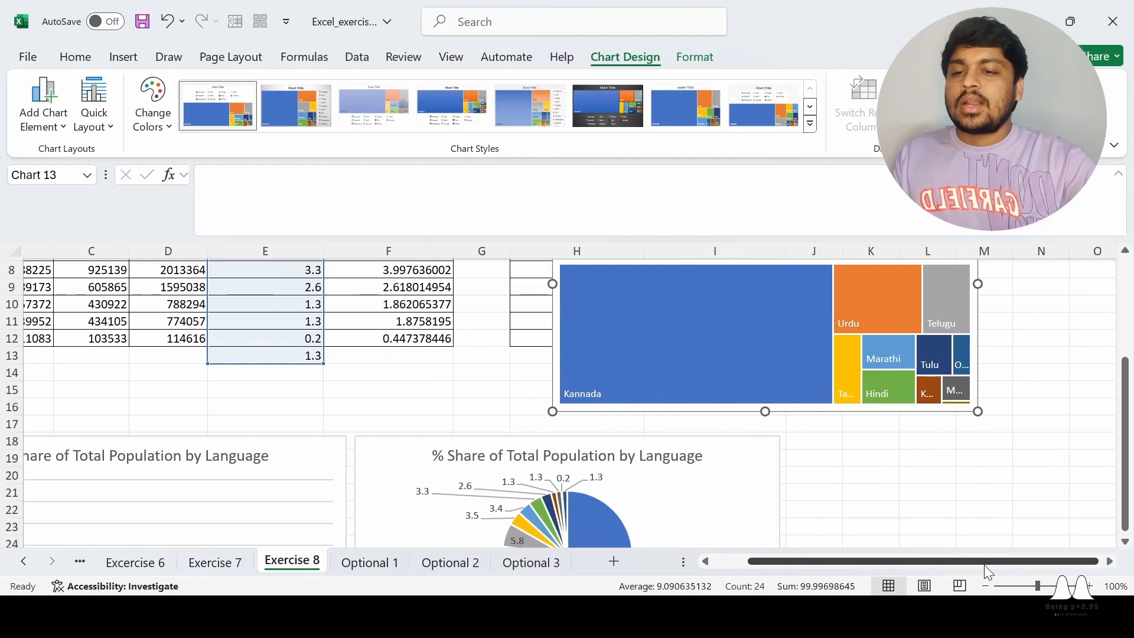
pyautogui.scroll(2, 979, 529)
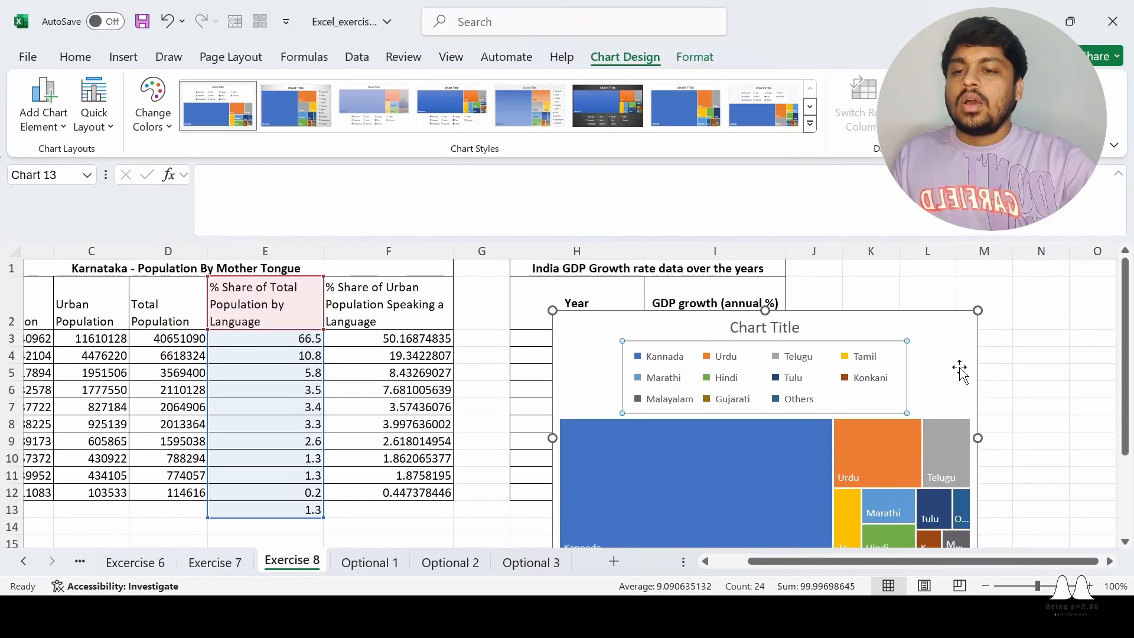
pyautogui.moveTo(960, 370); pyautogui.dragTo(1057, 380)
pyautogui.scroll(-2, 1058, 379)
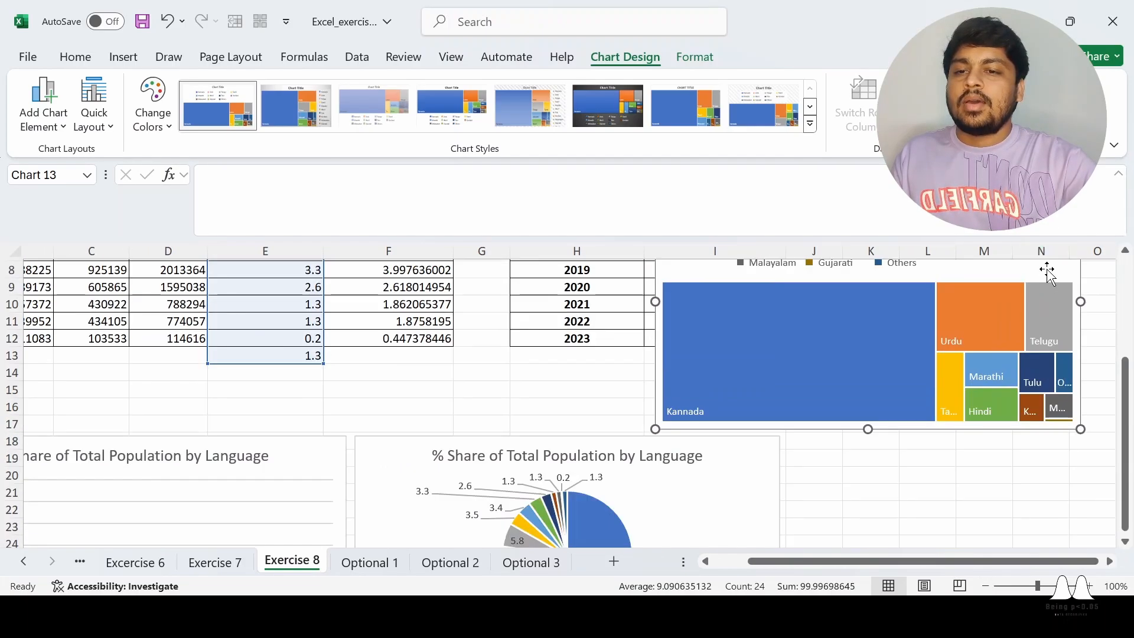
pyautogui.moveTo(1048, 273); pyautogui.dragTo(1108, 405)
pyautogui.scroll(-2, 940, 428)
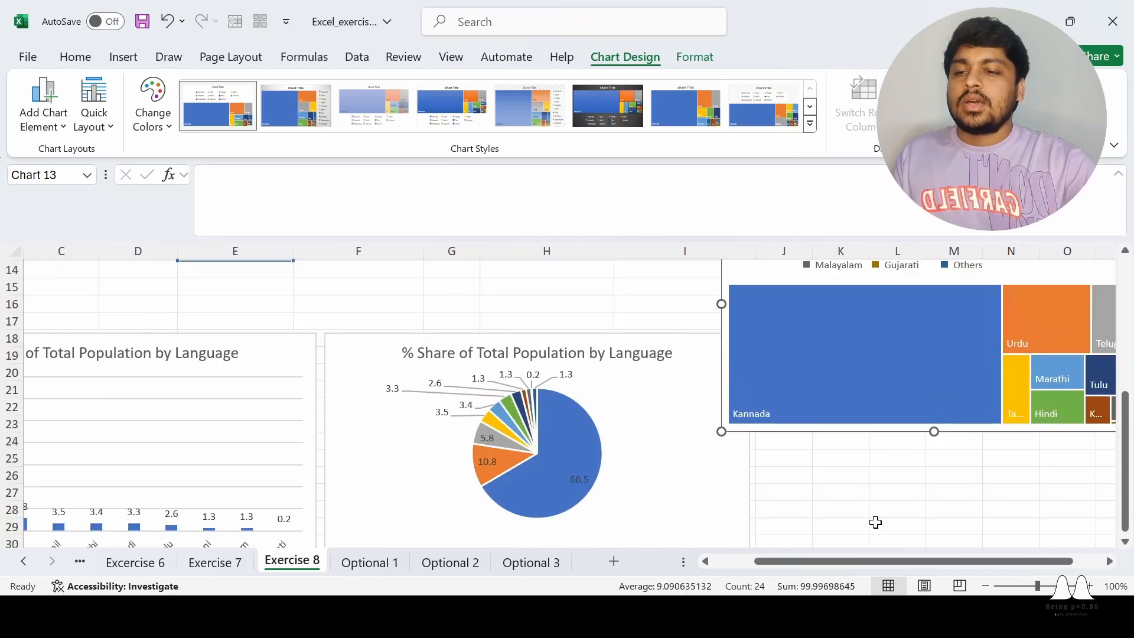
pyautogui.moveTo(880, 563); pyautogui.dragTo(844, 549)
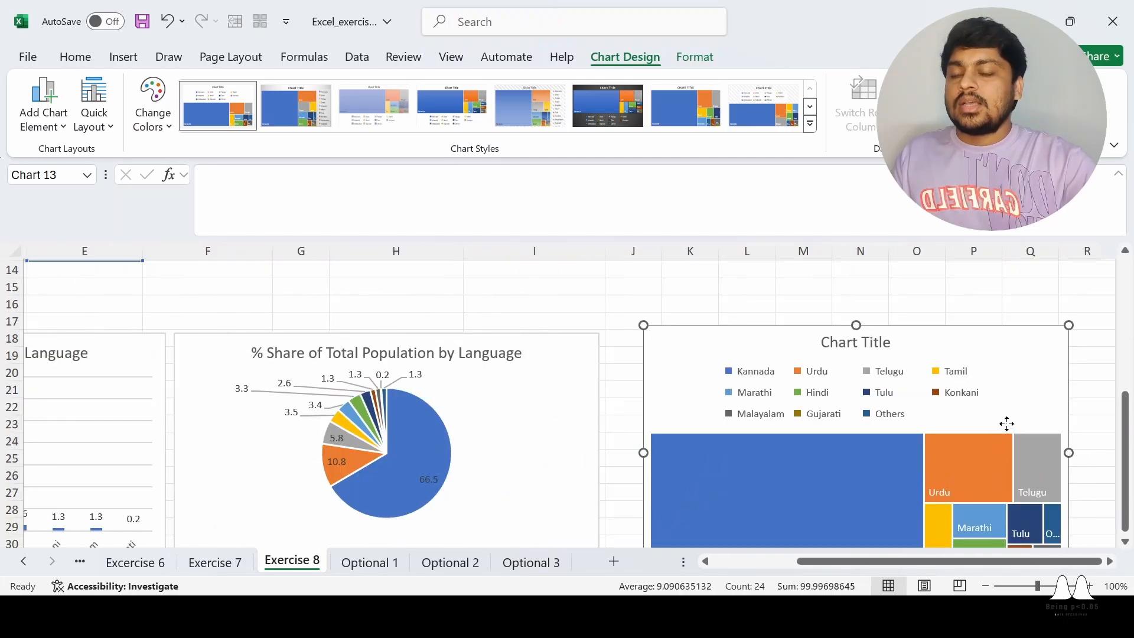
pyautogui.scroll(-2, 1001, 424)
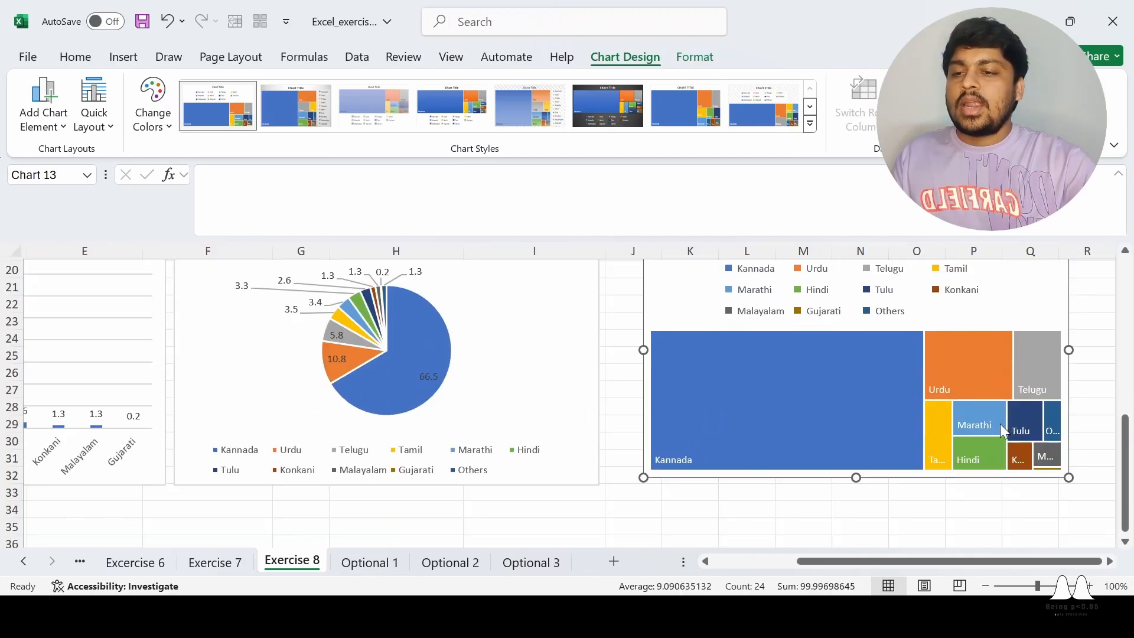
pyautogui.scroll(1, 810, 421)
pyautogui.moveTo(1019, 338); pyautogui.dragTo(990, 347)
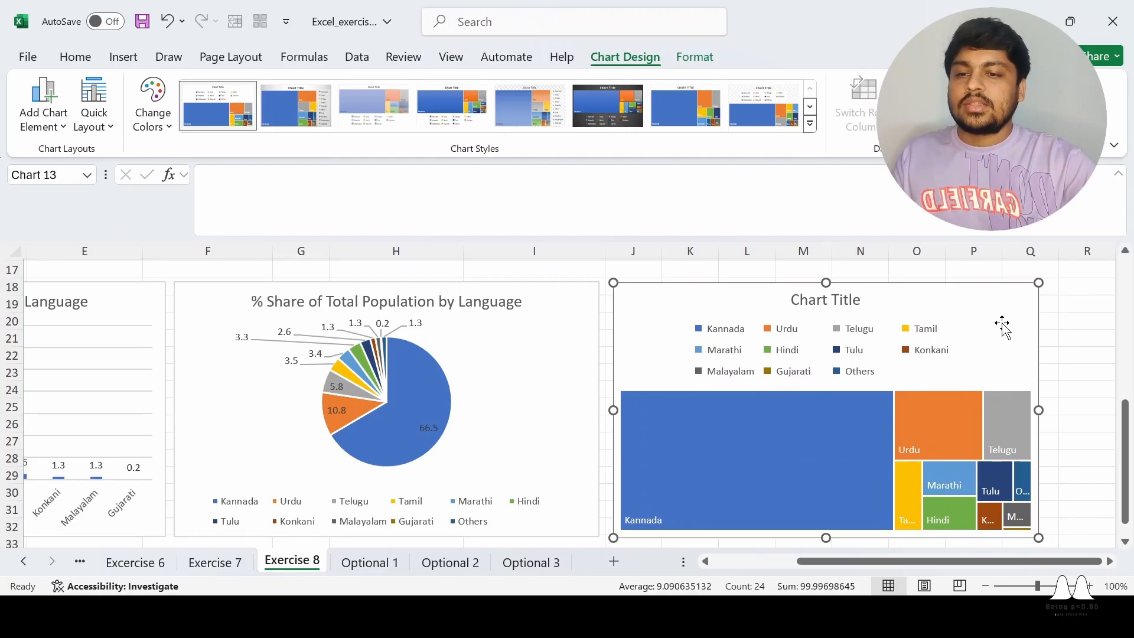
# Examine the treemap beside the pie chart, and look over the India GDP growth rate table
pyautogui.scroll(-2, 1003, 390)
pyautogui.click(835, 493)
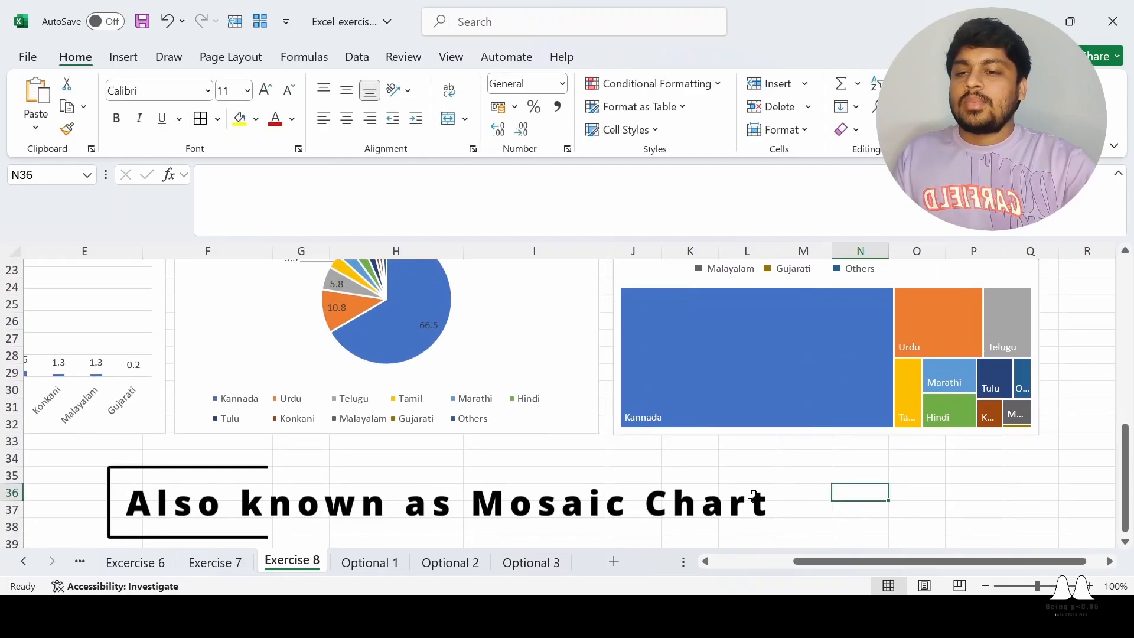
pyautogui.click(704, 489)
pyautogui.scroll(2, 704, 488)
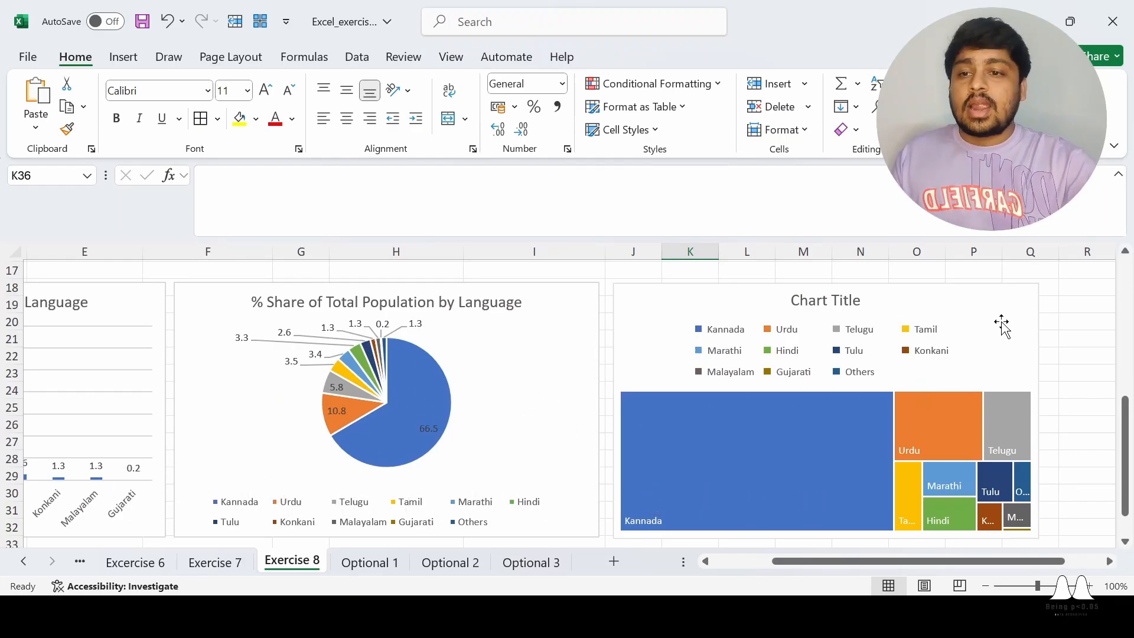
pyautogui.scroll(-2, 1014, 334)
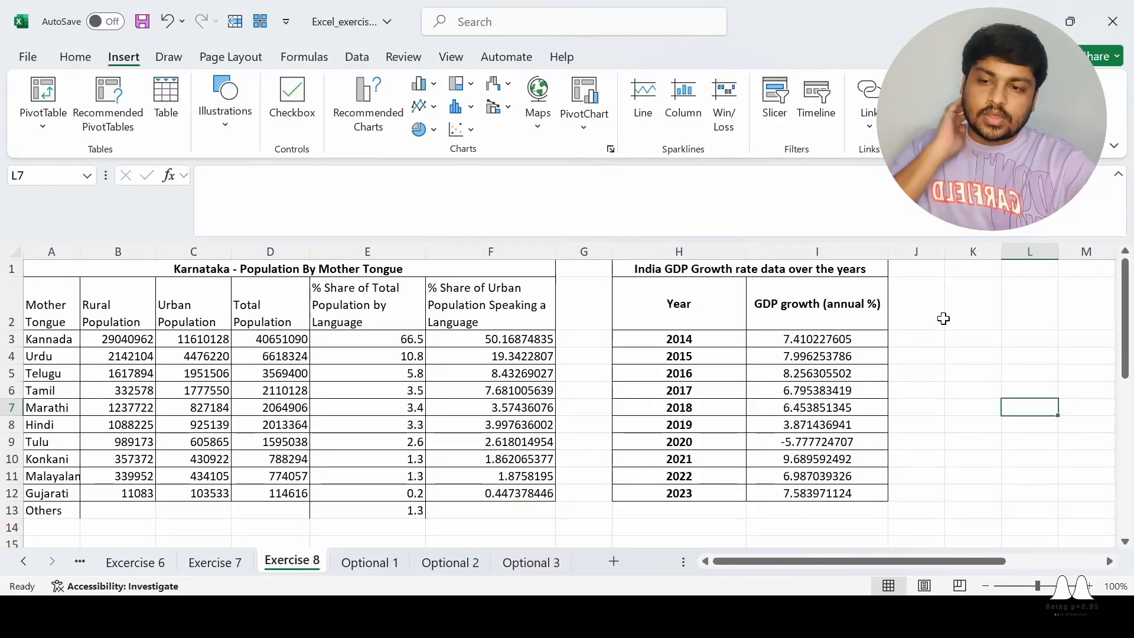
pyautogui.click(946, 318)
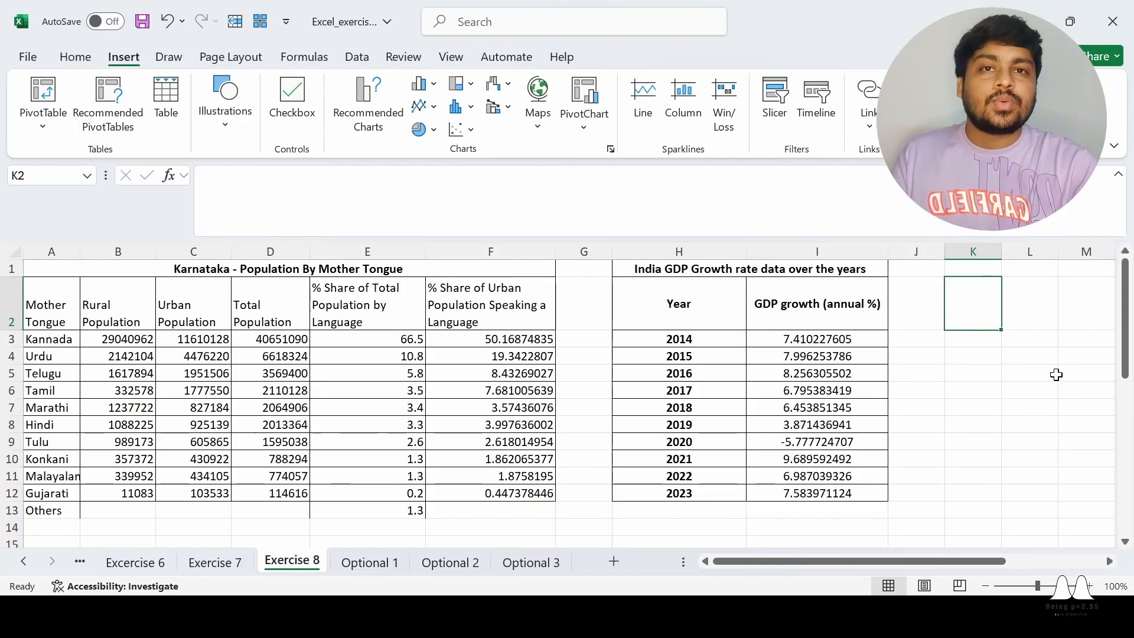
pyautogui.click(1011, 384)
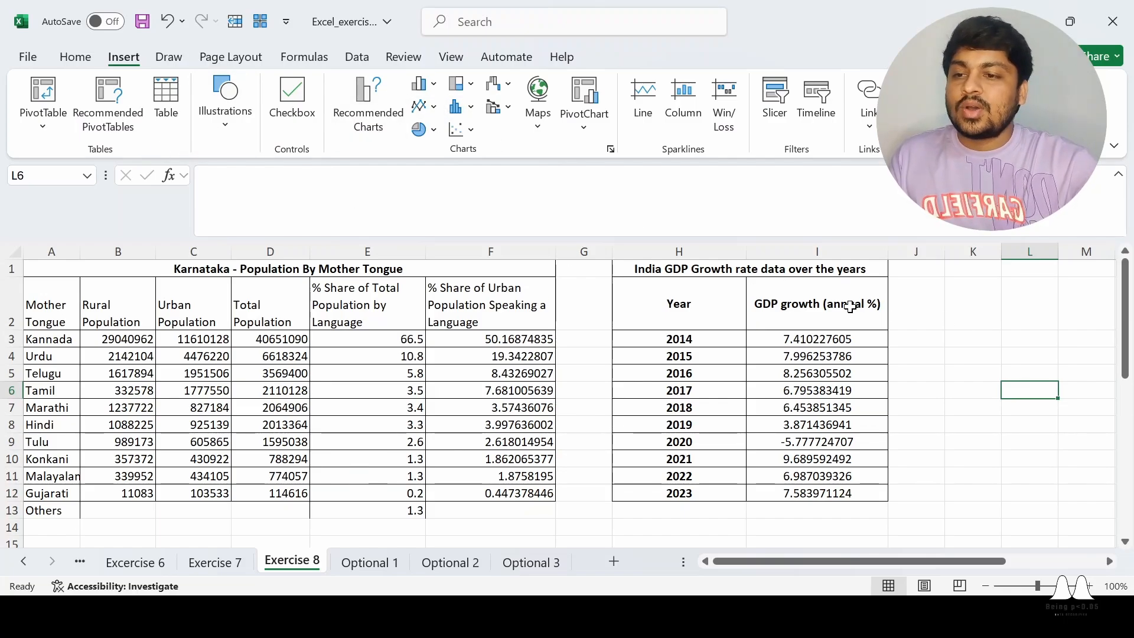
pyautogui.click(987, 352)
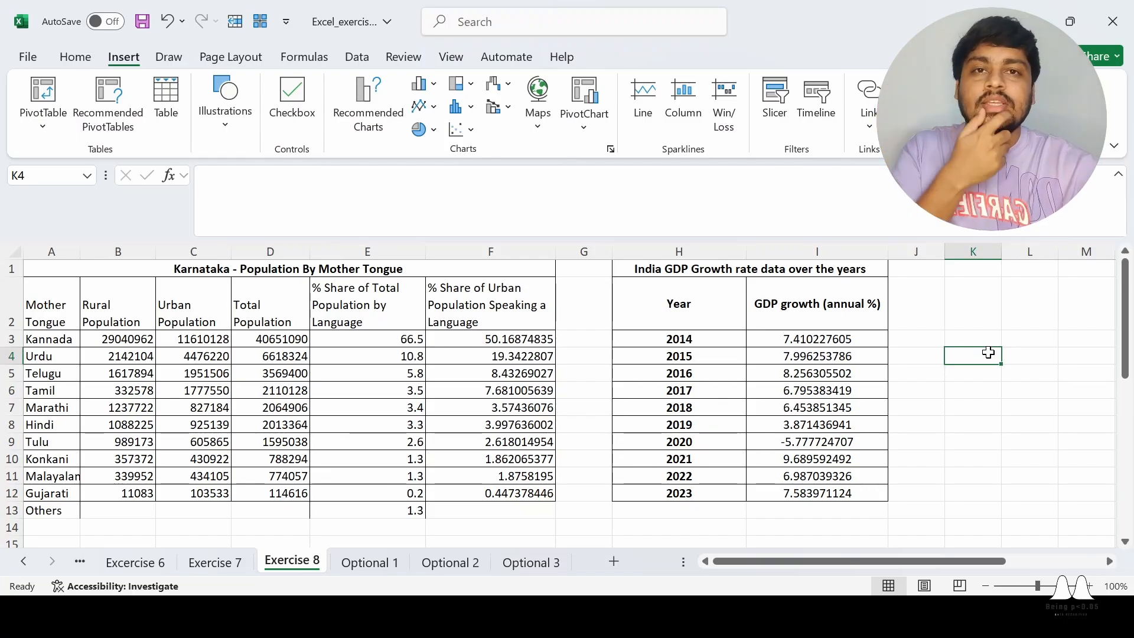
pyautogui.click(1069, 307)
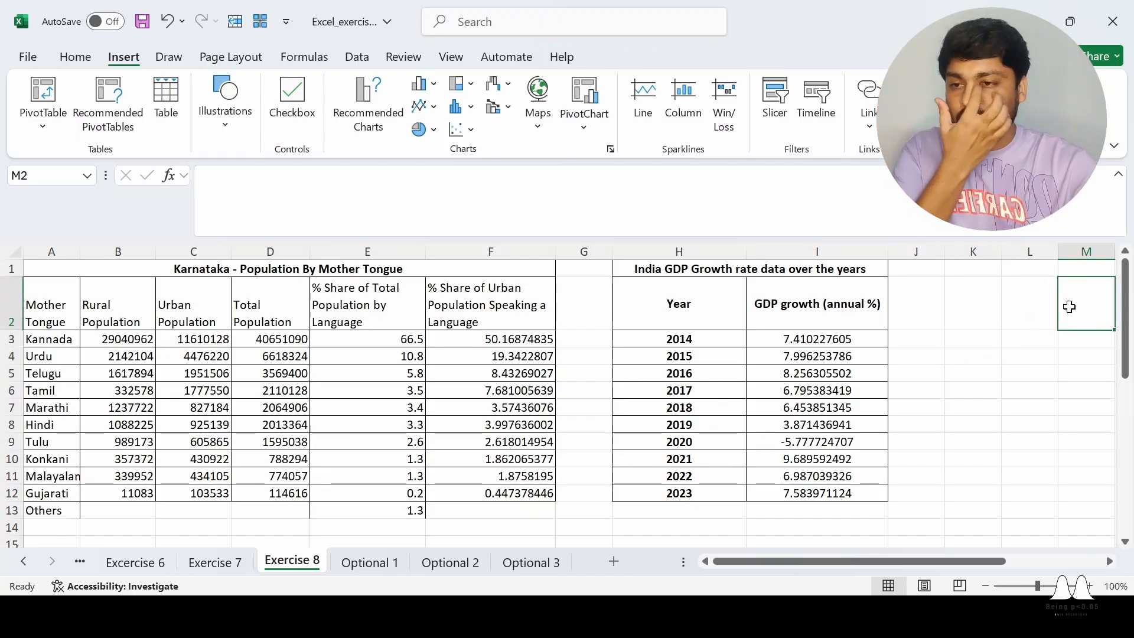
# Select the India GDP growth data in H2:I12, including the Year and GDP growth headers
pyautogui.click(689, 300)
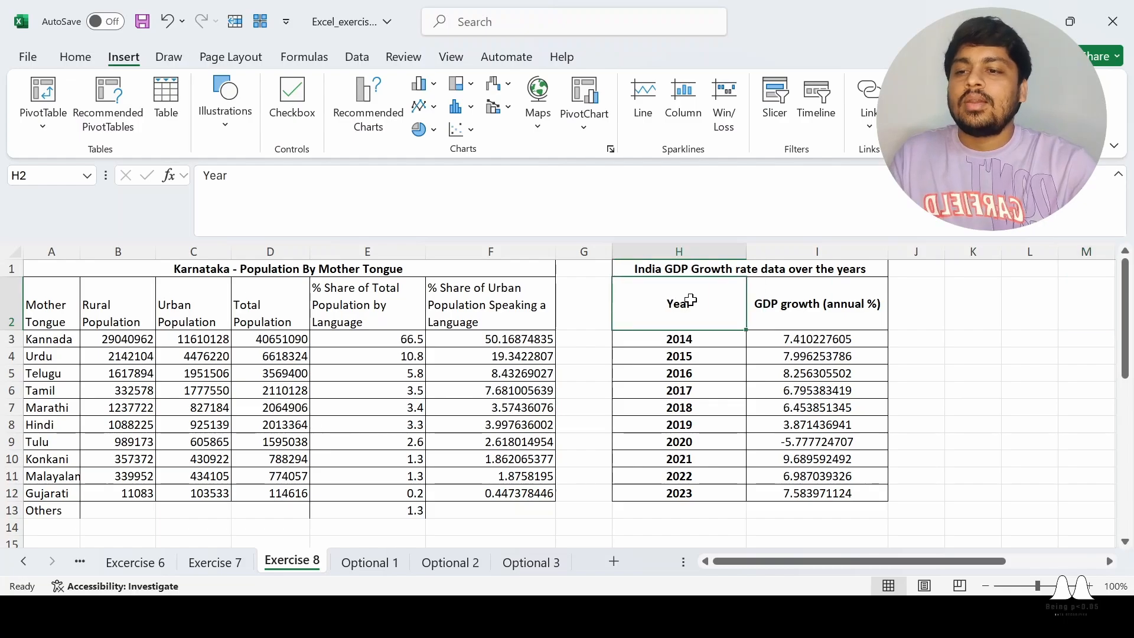
pyautogui.hotkey('ctrl', 'shift', 'Right')
pyautogui.hotkey('ctrl', 'shift', 'Down')
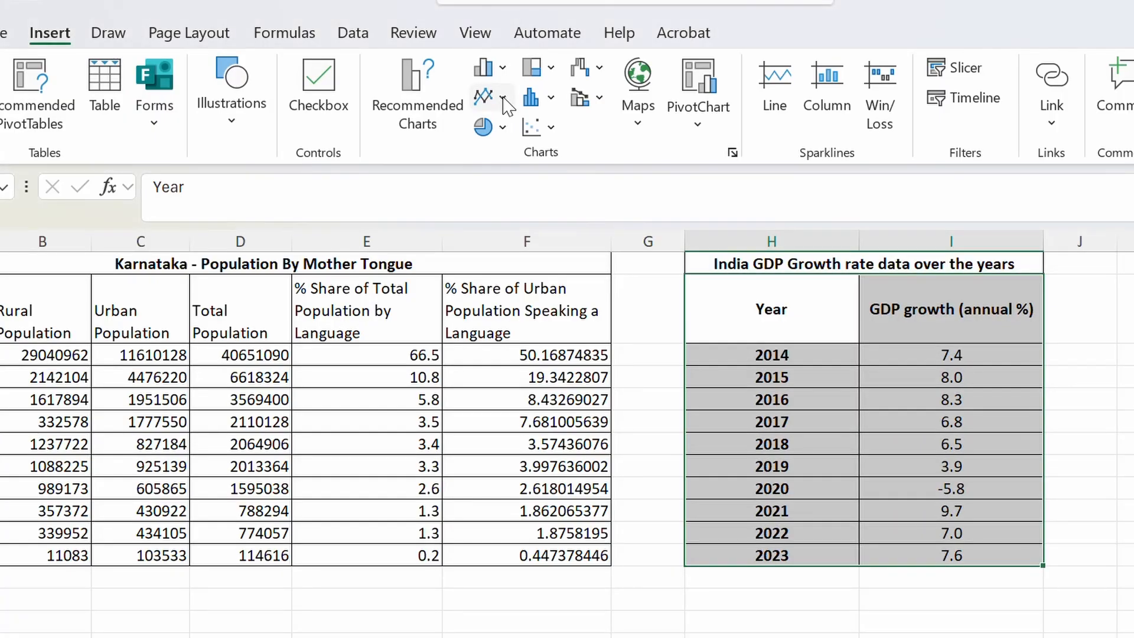
# Try a basic 2-D line chart of the selected GDP data and delete it
pyautogui.click(502, 98)
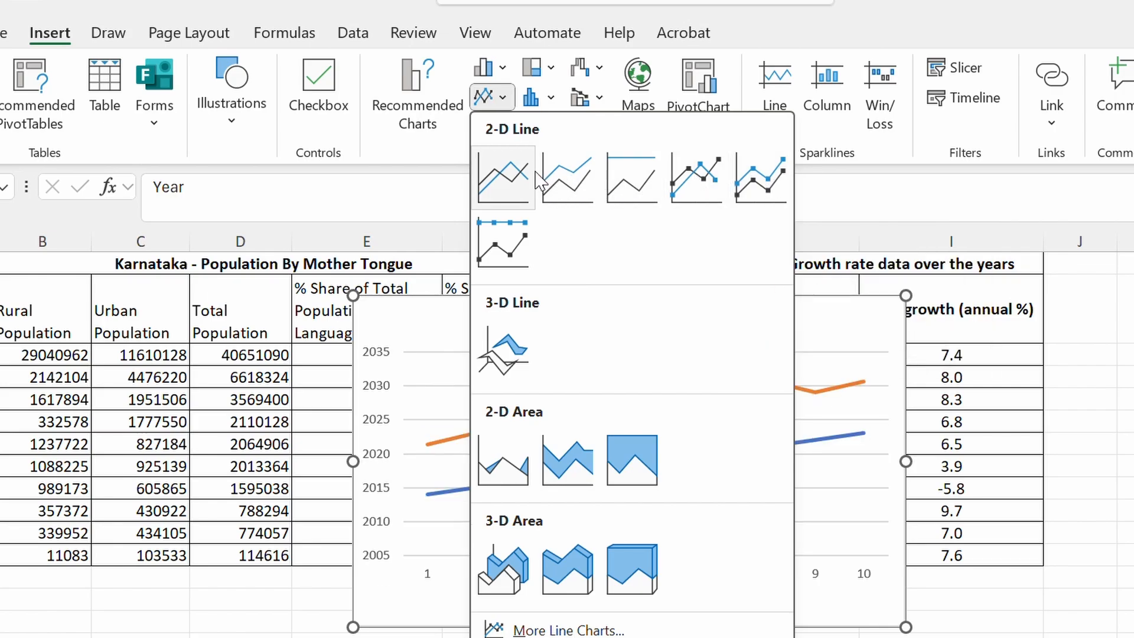
pyautogui.click(503, 177)
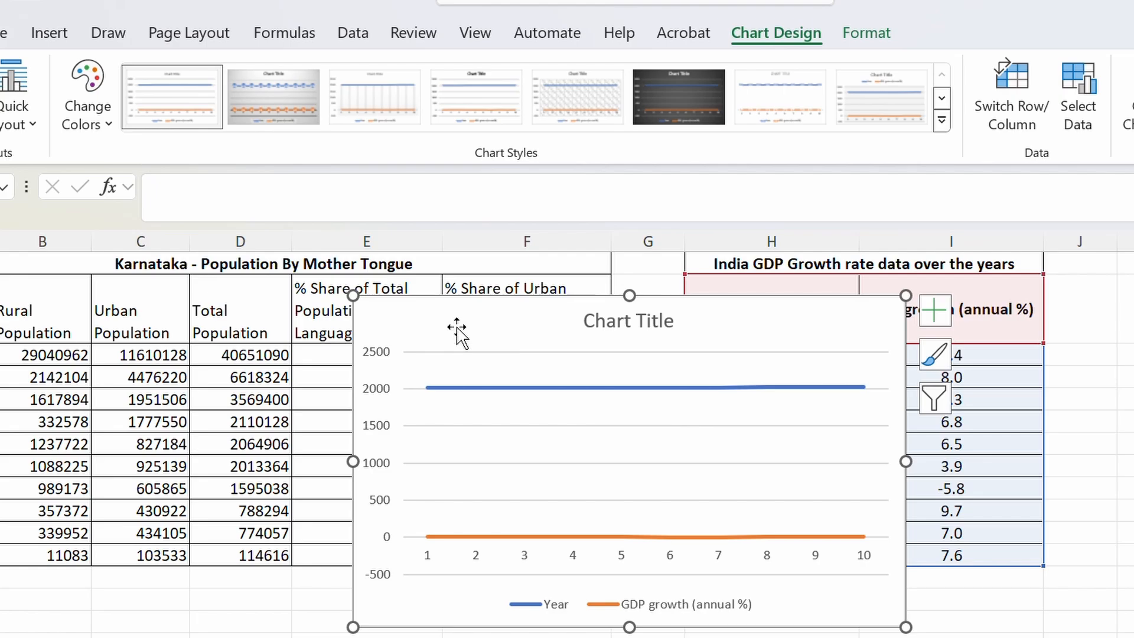
pyautogui.press('Delete')
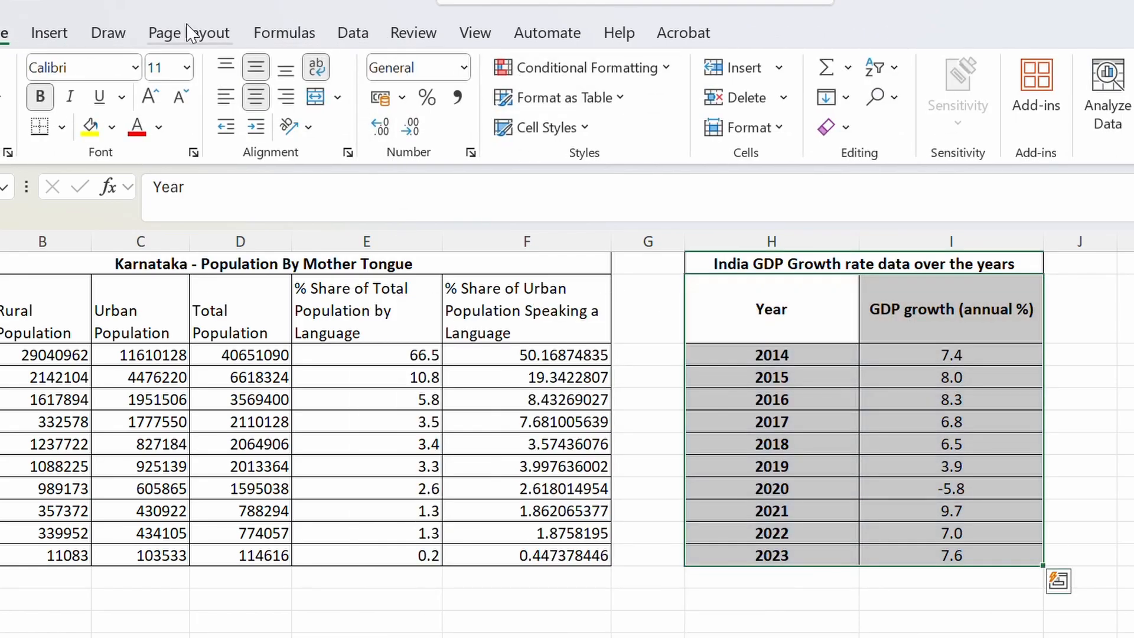
# Insert a line chart of GDP growth (annual %) as a single series with the years 2014 to 2023 on the horizontal axis
pyautogui.click(50, 34)
pyautogui.click(502, 96)
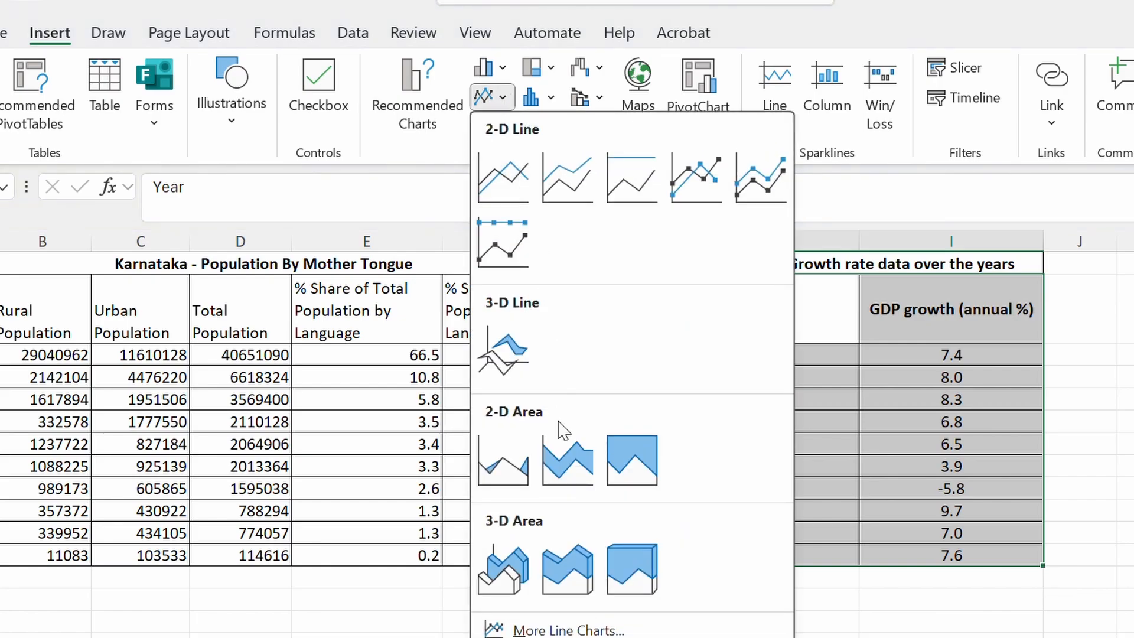
pyautogui.click(571, 627)
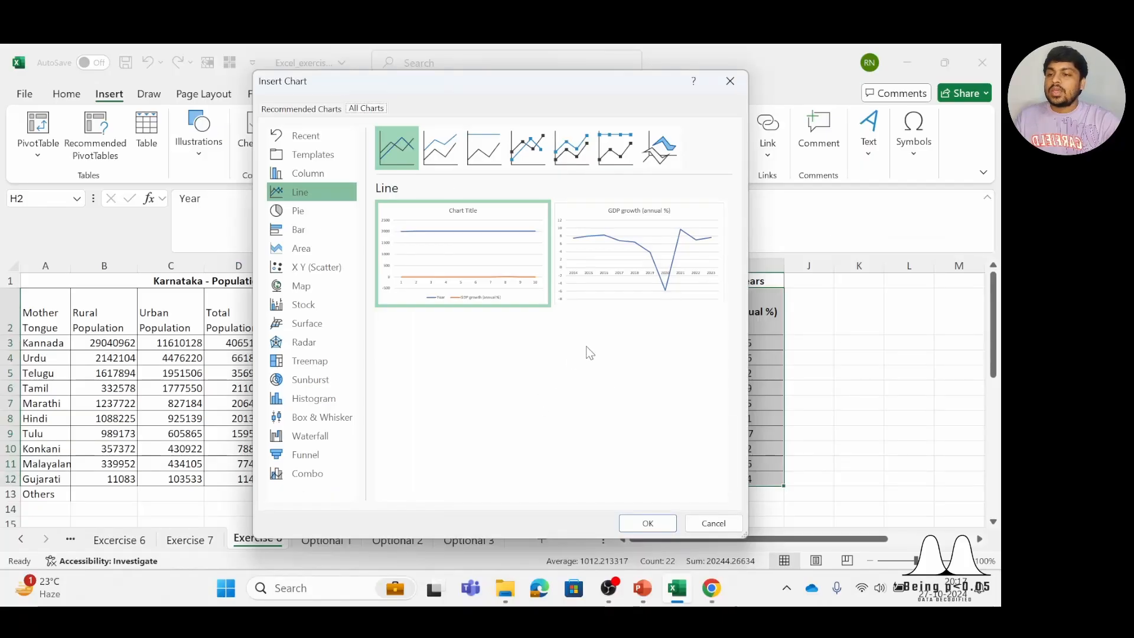
pyautogui.moveTo(568, 309)
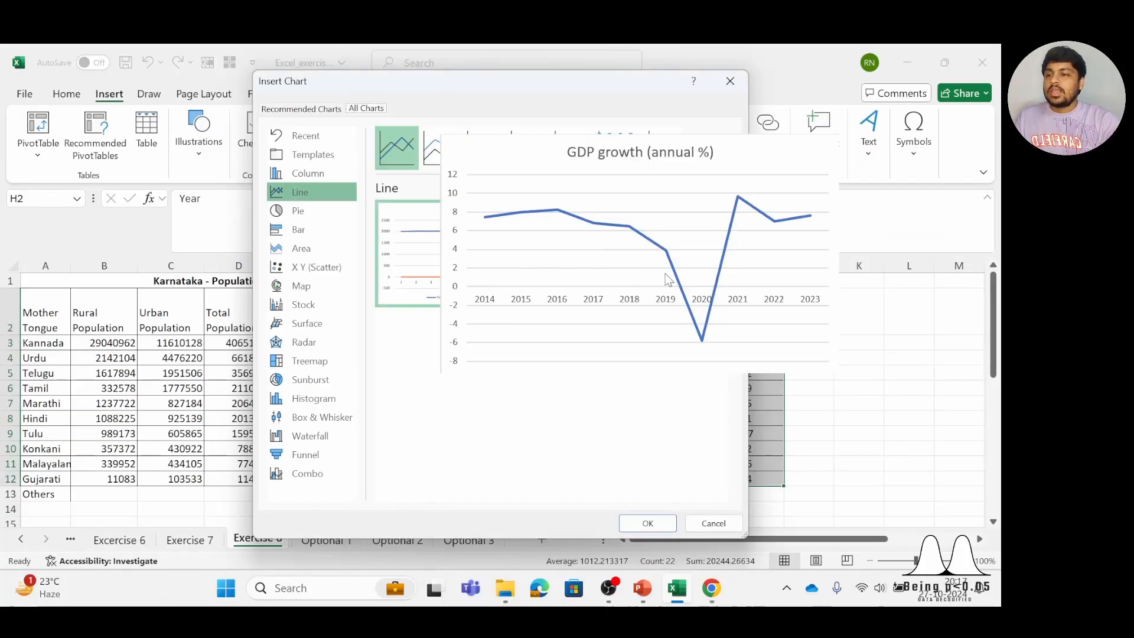
pyautogui.moveTo(664, 288)
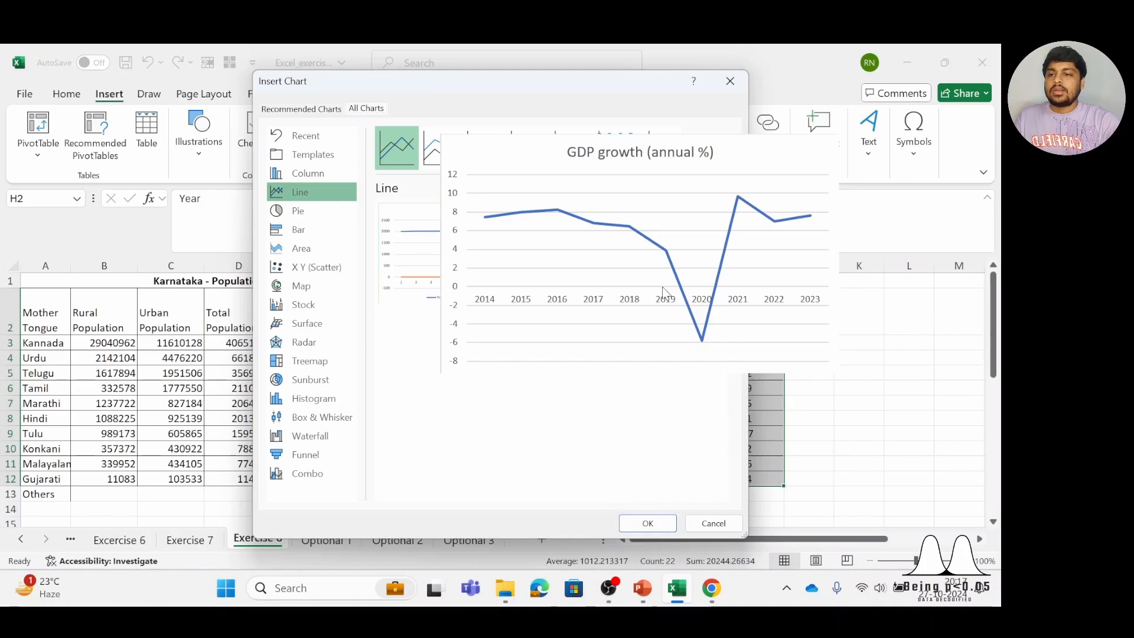
pyautogui.click(638, 284)
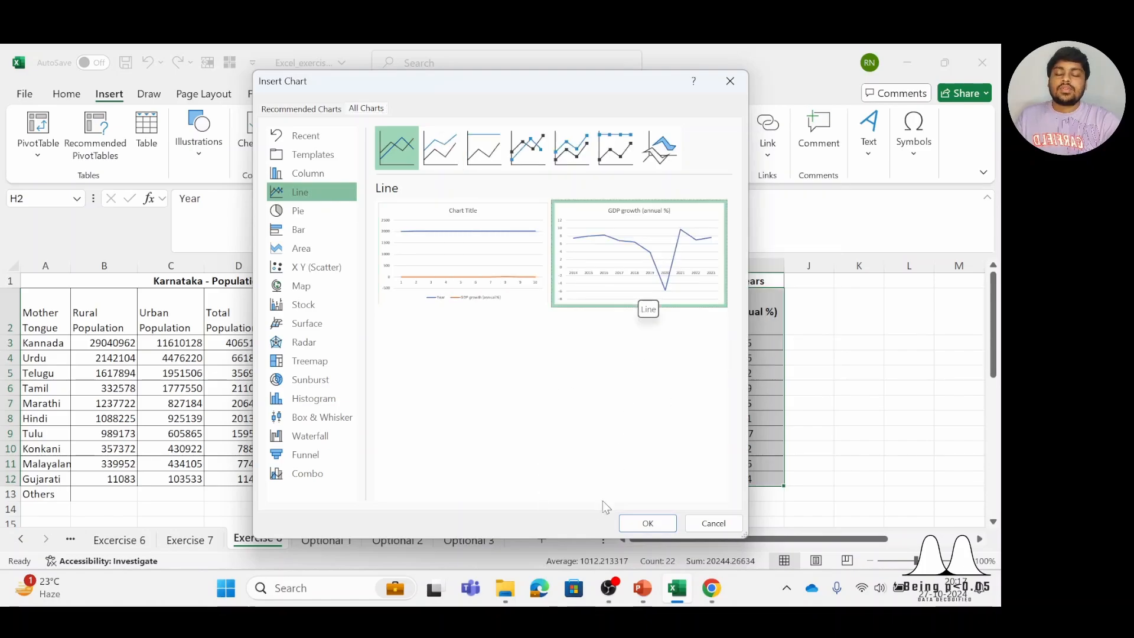
pyautogui.click(643, 523)
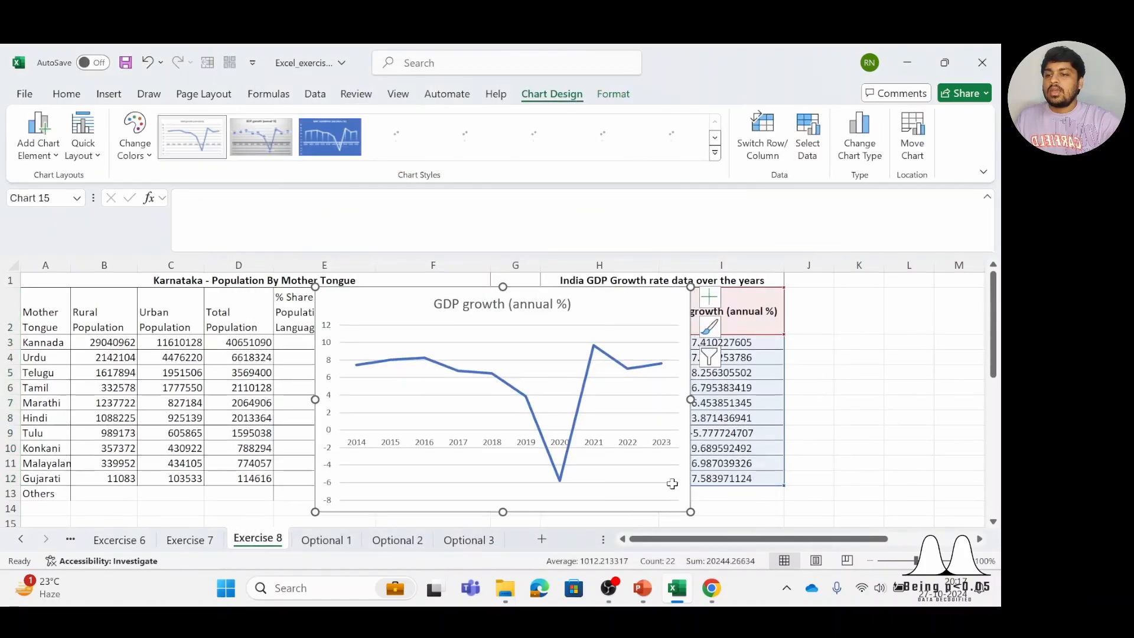
# Move the GDP growth line chart down from the table headers and add data labels to it
pyautogui.scroll(-1, 824, 401)
pyautogui.scroll(1, 640, 323)
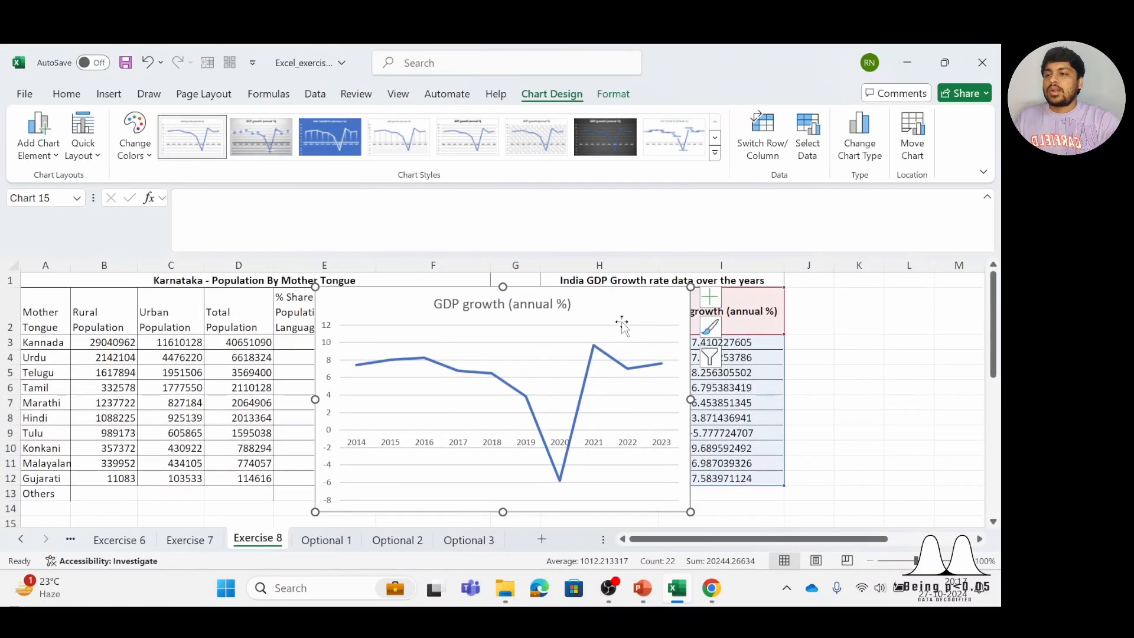
pyautogui.moveTo(623, 323); pyautogui.dragTo(715, 354)
pyautogui.click(809, 339)
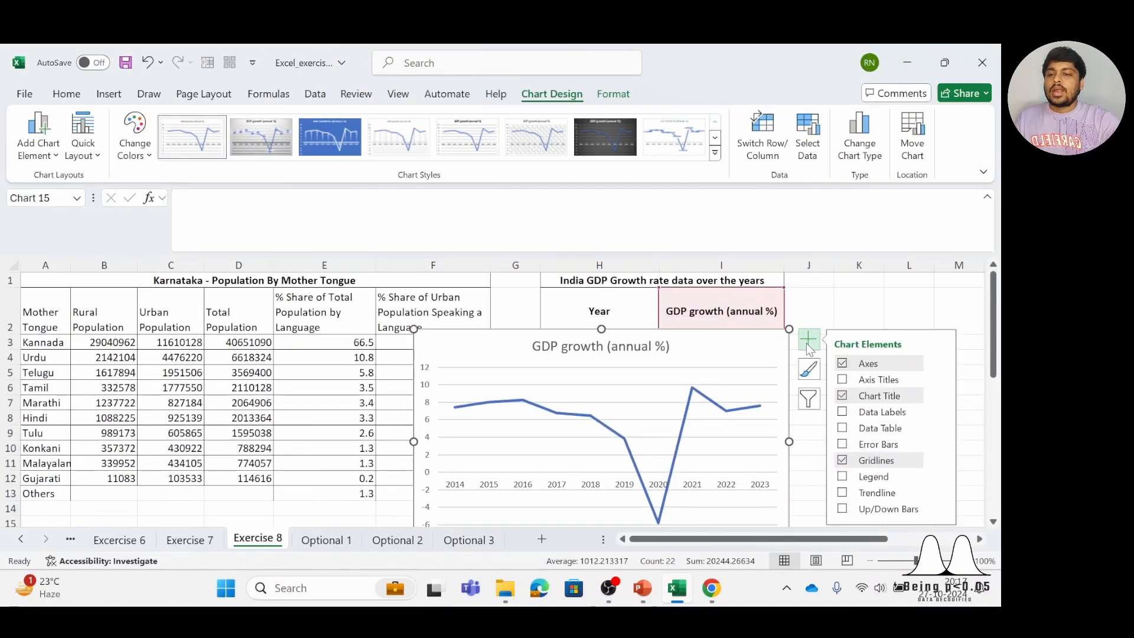
pyautogui.click(887, 413)
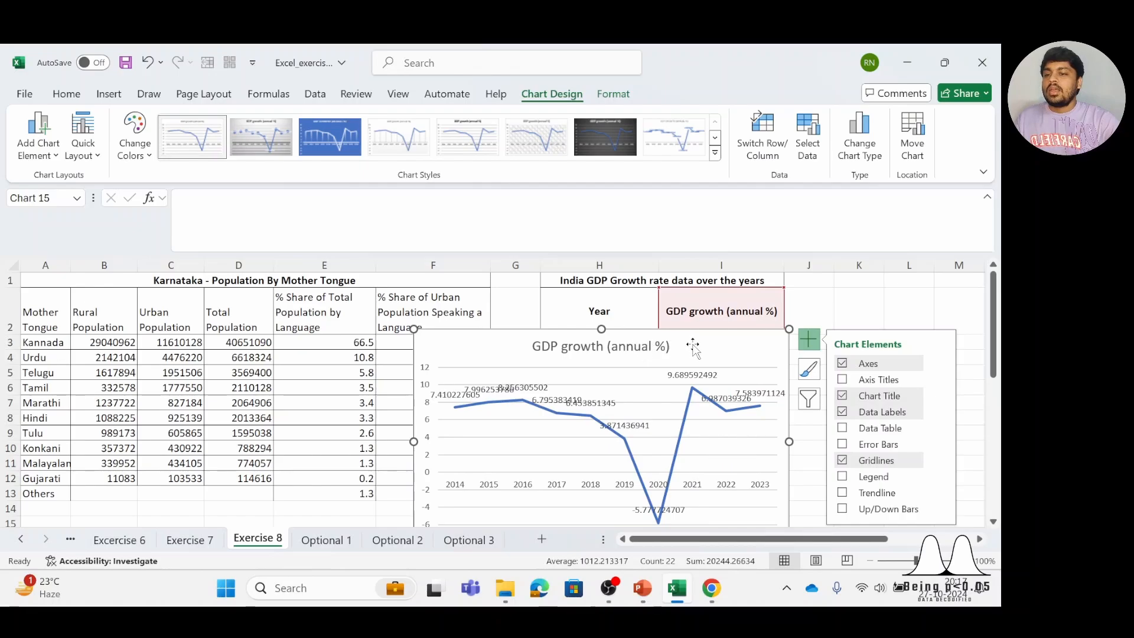
# Move the chart off the GDP table and reduce the growth values in I3:I12 to one decimal place
pyautogui.moveTo(692, 346); pyautogui.dragTo(438, 314)
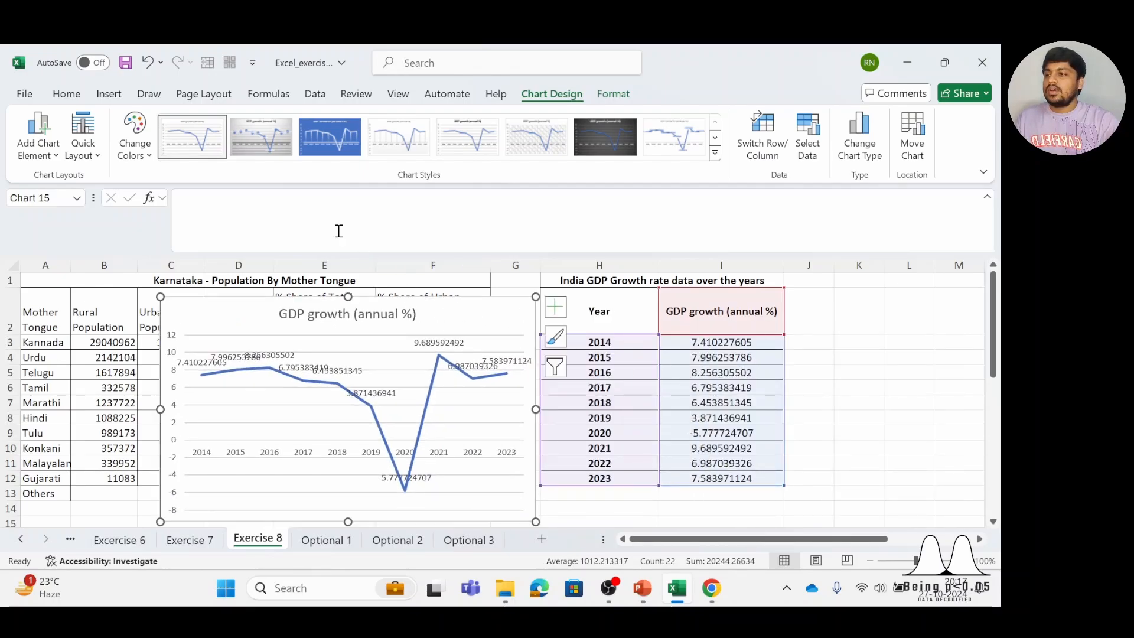
pyautogui.click(80, 95)
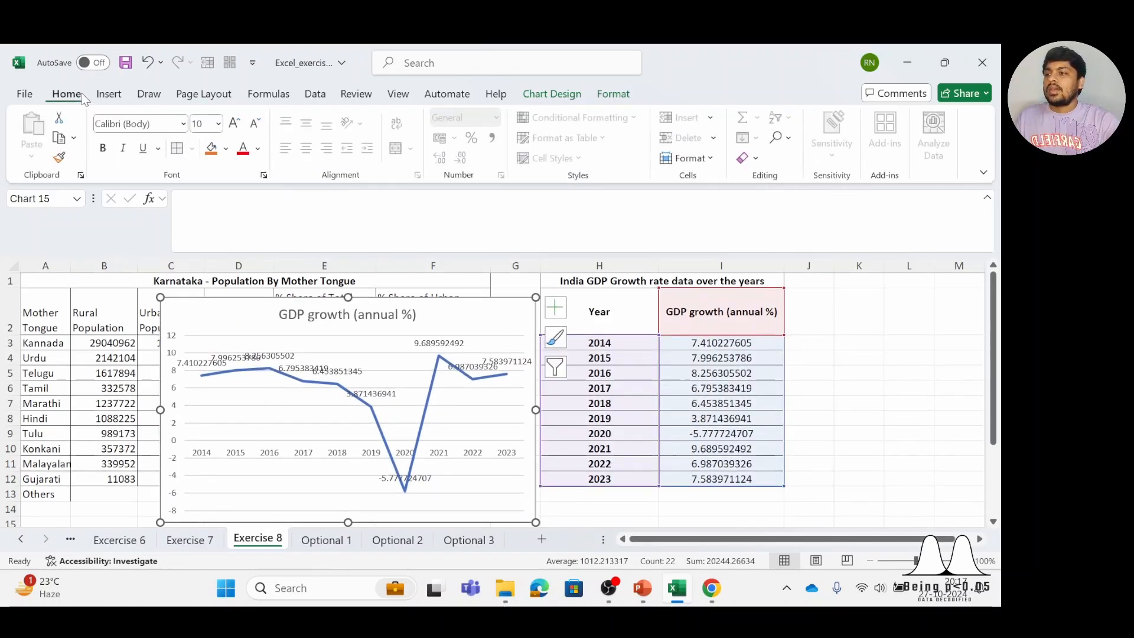
pyautogui.click(768, 346)
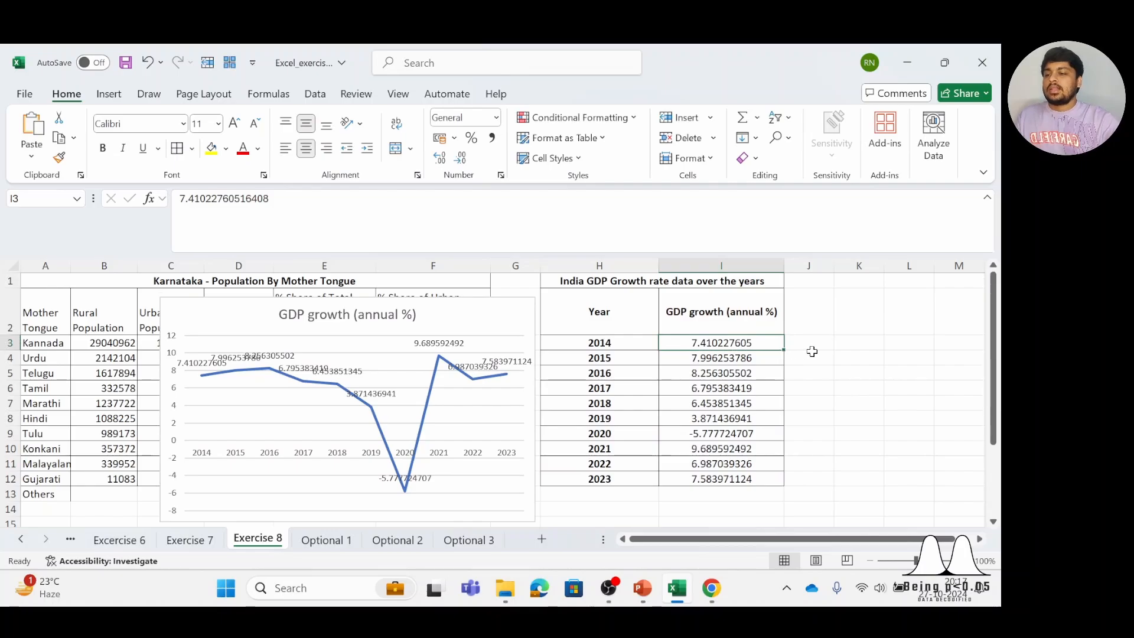
pyautogui.hotkey('ctrl', 'shift', 'Down')
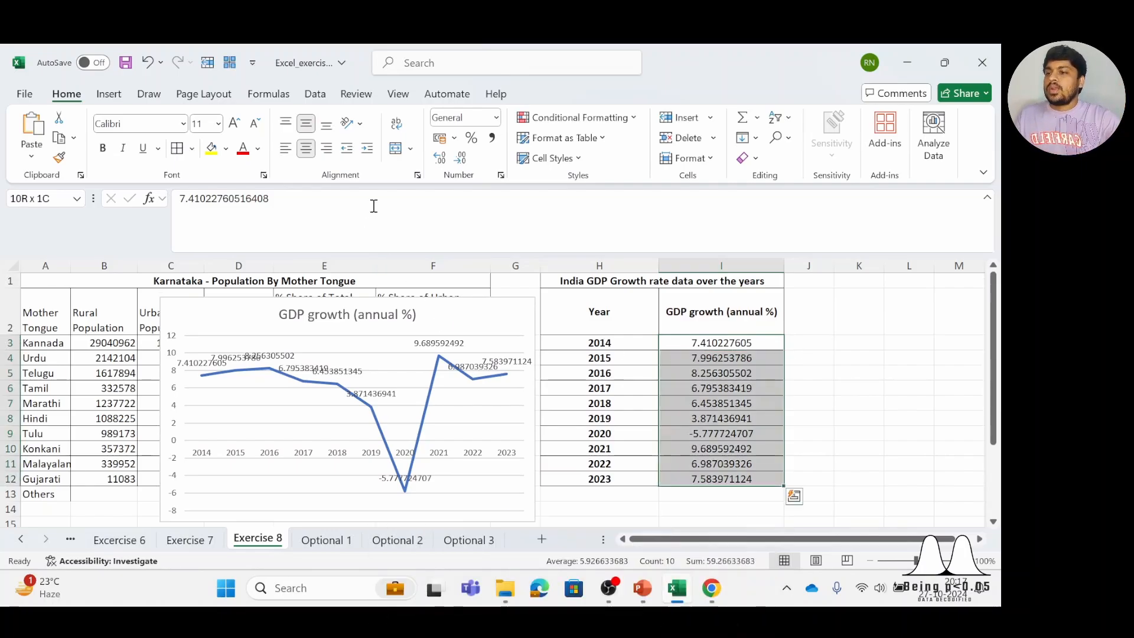
pyautogui.click(461, 157)
pyautogui.click(460, 157)
pyautogui.click(460, 157)
pyautogui.click(460, 158)
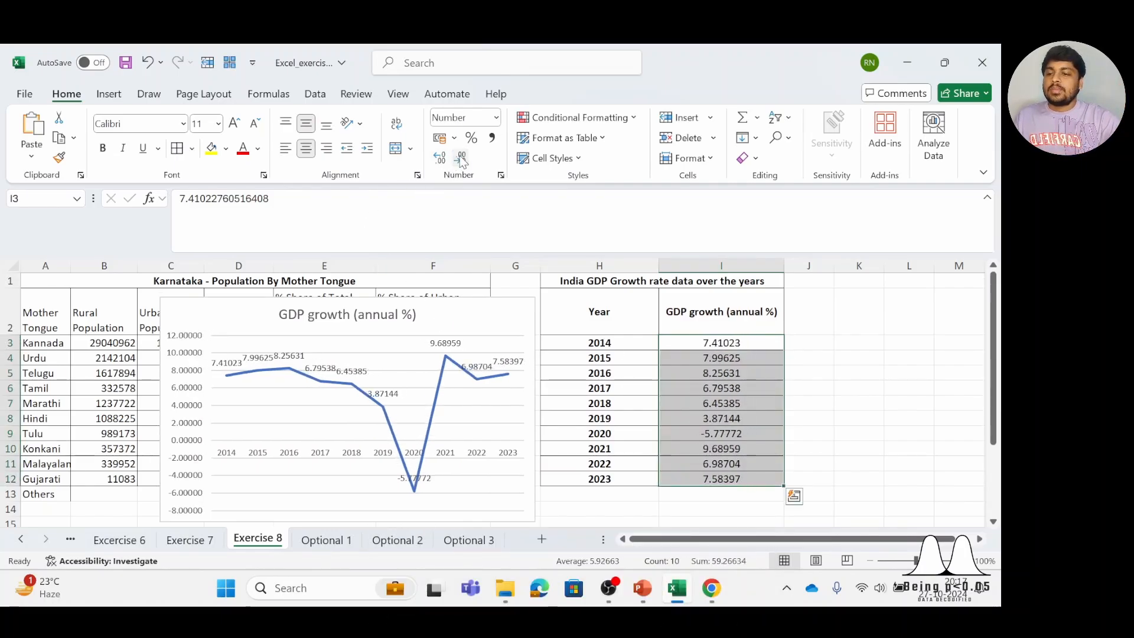
pyautogui.click(460, 158)
pyautogui.click(461, 158)
pyautogui.click(460, 157)
pyautogui.click(460, 158)
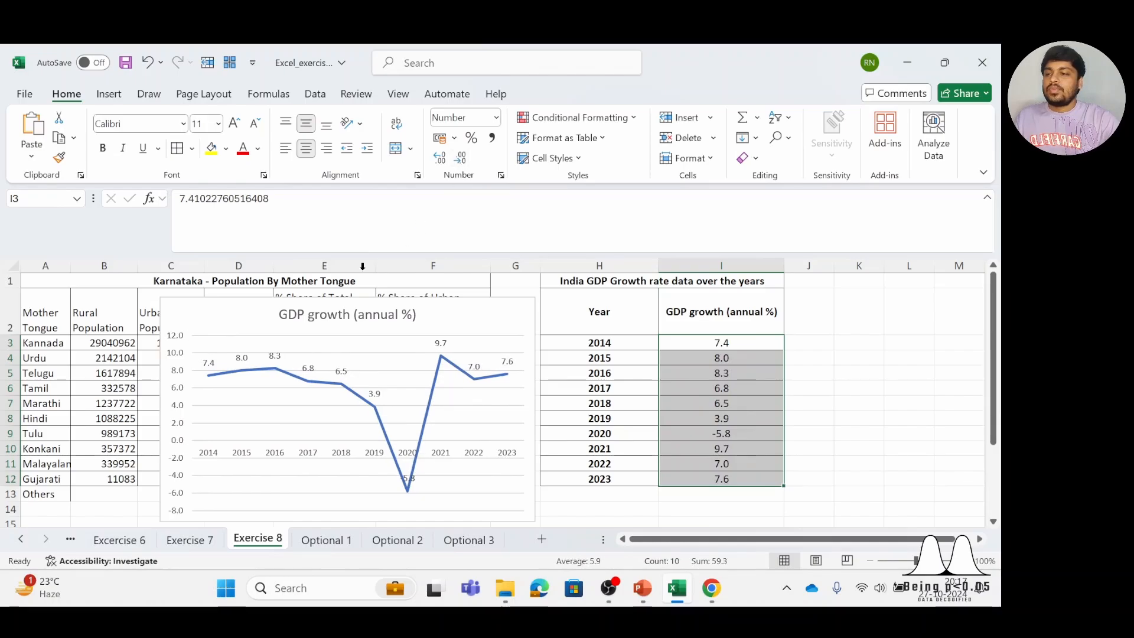
# Reposition the GDP growth chart over the GDP table, with its upper edge around row 4 between columns F and J
pyautogui.moveTo(259, 318); pyautogui.dragTo(664, 420)
pyautogui.scroll(-2, 664, 344)
pyautogui.scroll(2, 664, 344)
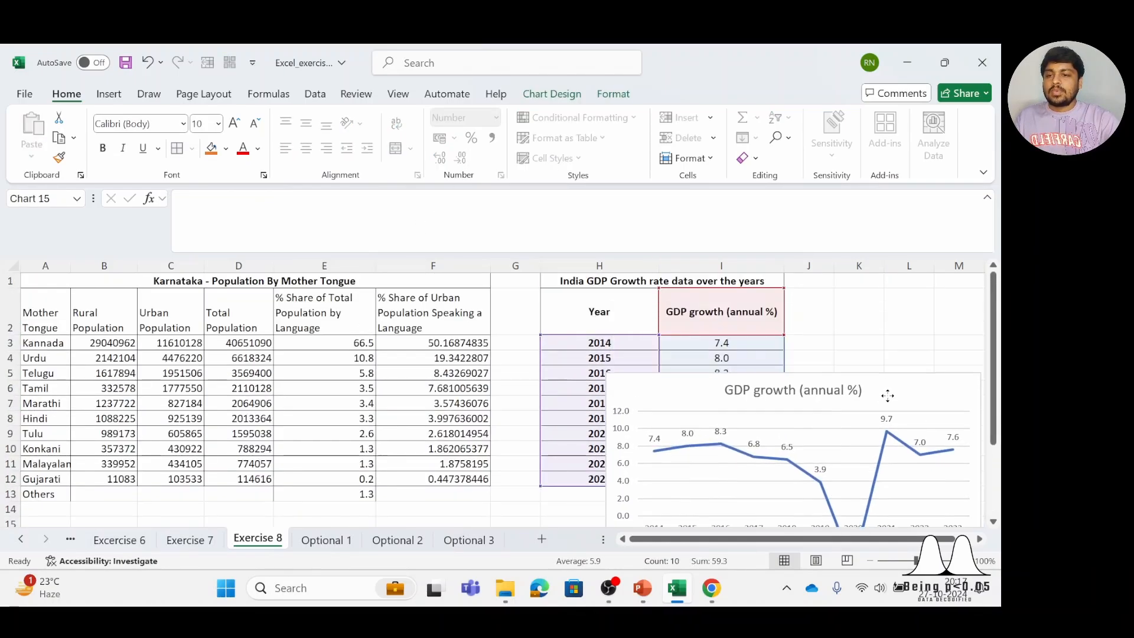
pyautogui.scroll(-2, 892, 404)
pyautogui.scroll(-1, 892, 404)
pyautogui.scroll(2, 880, 330)
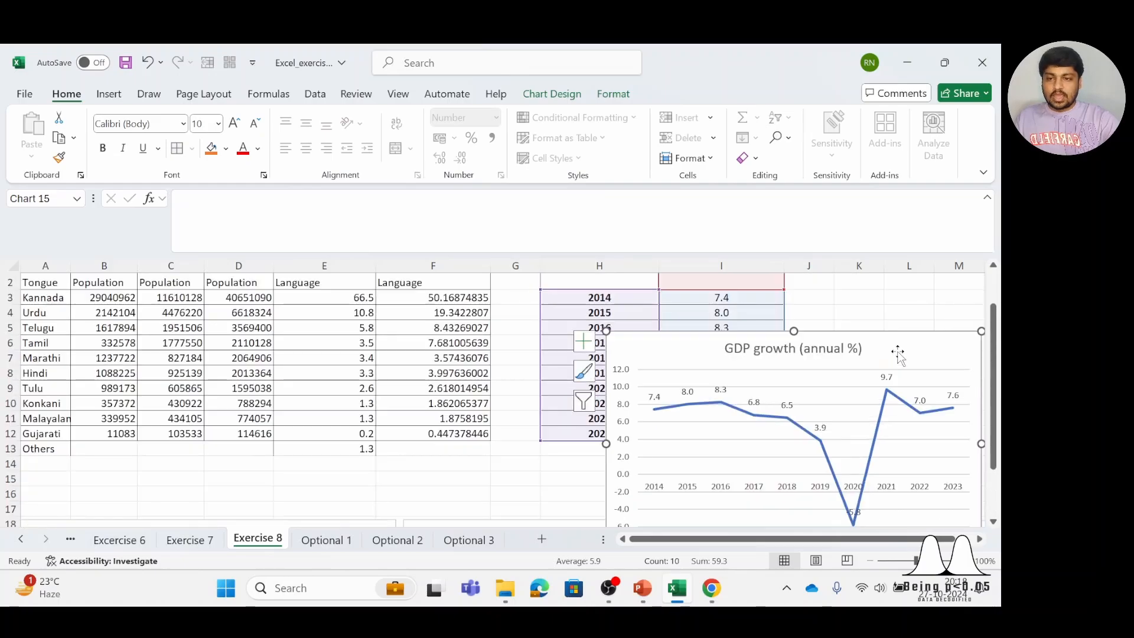
pyautogui.moveTo(898, 351); pyautogui.dragTo(886, 340)
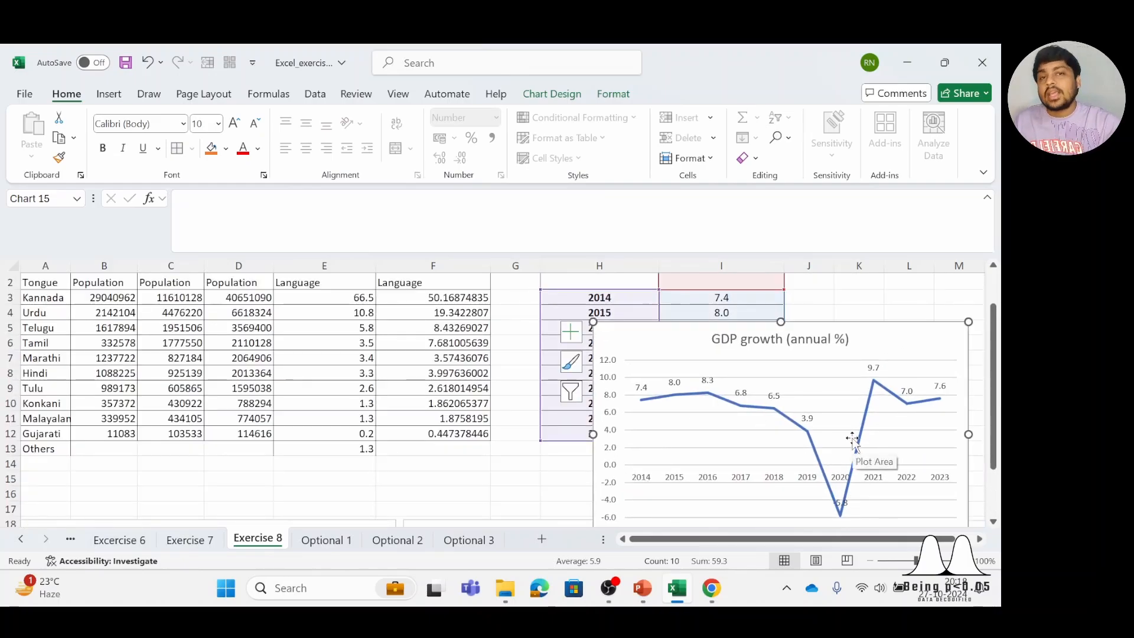
pyautogui.moveTo(911, 337); pyautogui.dragTo(857, 325)
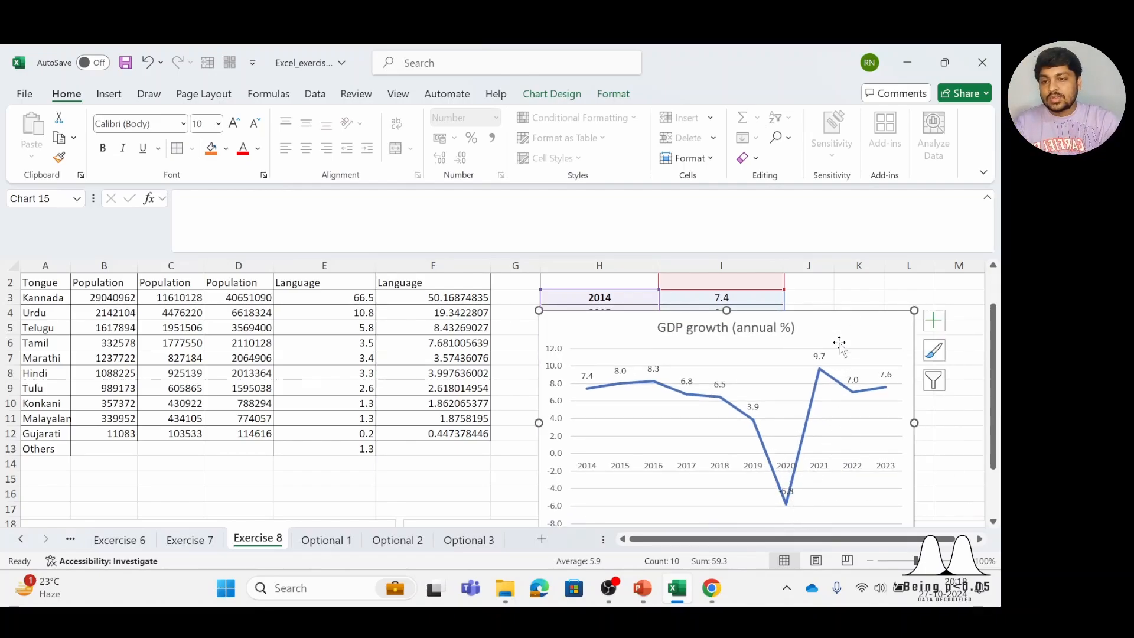
pyautogui.moveTo(839, 335); pyautogui.dragTo(752, 321)
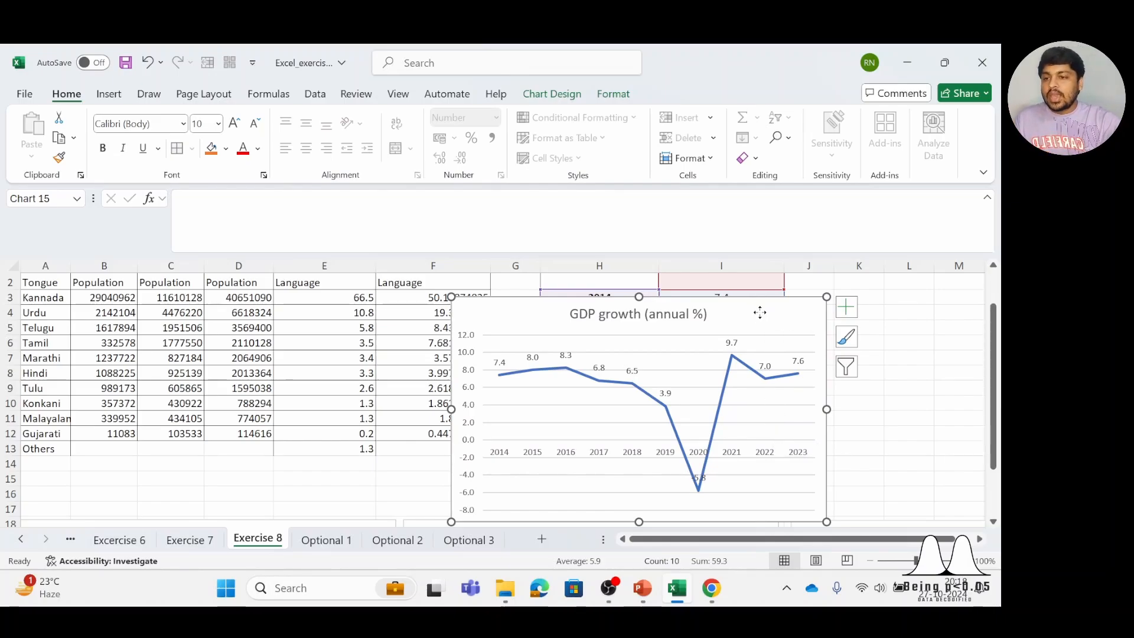
pyautogui.moveTo(760, 312); pyautogui.dragTo(760, 322)
pyautogui.click(109, 94)
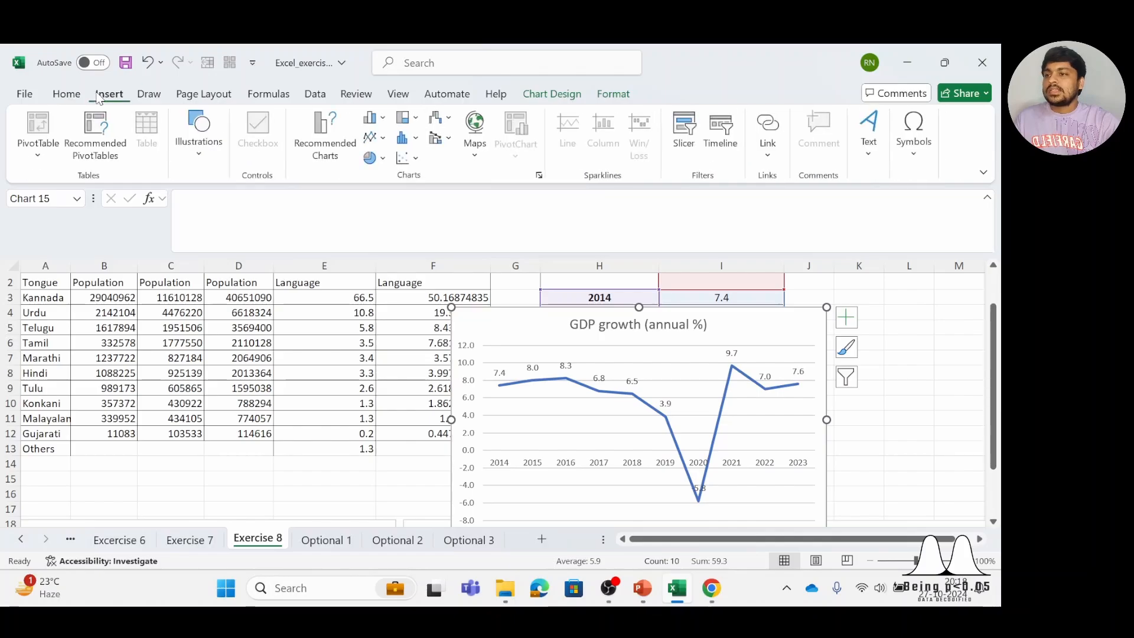
pyautogui.click(410, 159)
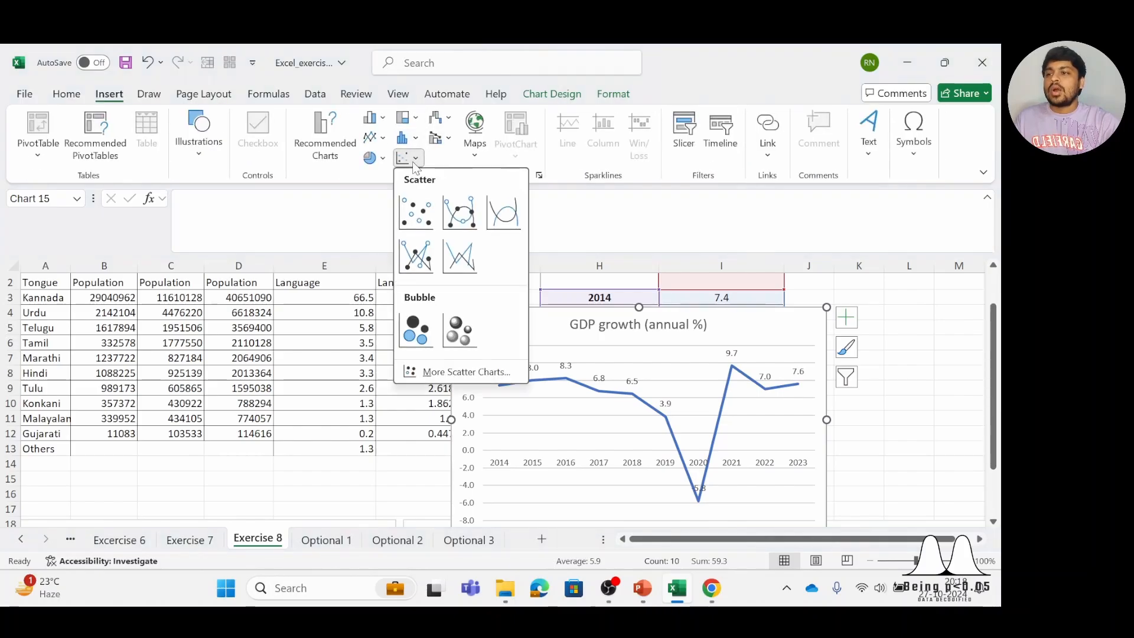
pyautogui.click(558, 175)
# Move the GDP growth chart clear of the Year column so it starts at column I, near row 3
pyautogui.moveTo(742, 319); pyautogui.dragTo(870, 305)
pyautogui.moveTo(648, 312); pyautogui.dragTo(718, 323)
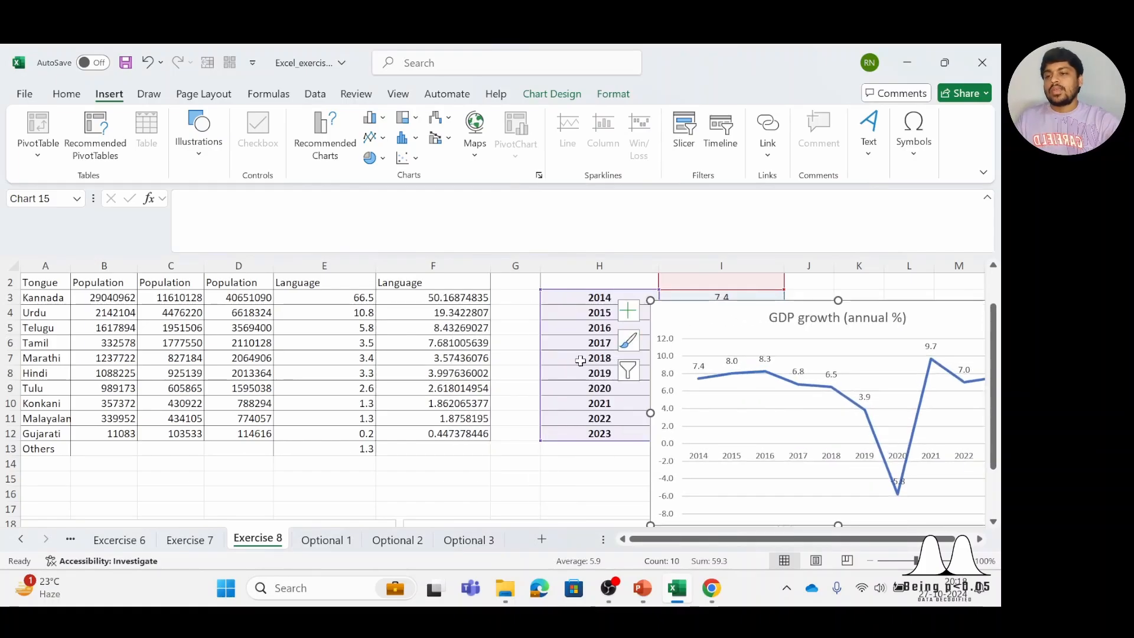
# Move the GDP growth chart fully clear of the GDP table so it starts in column J, level with the header row 2
pyautogui.scroll(1, 450, 375)
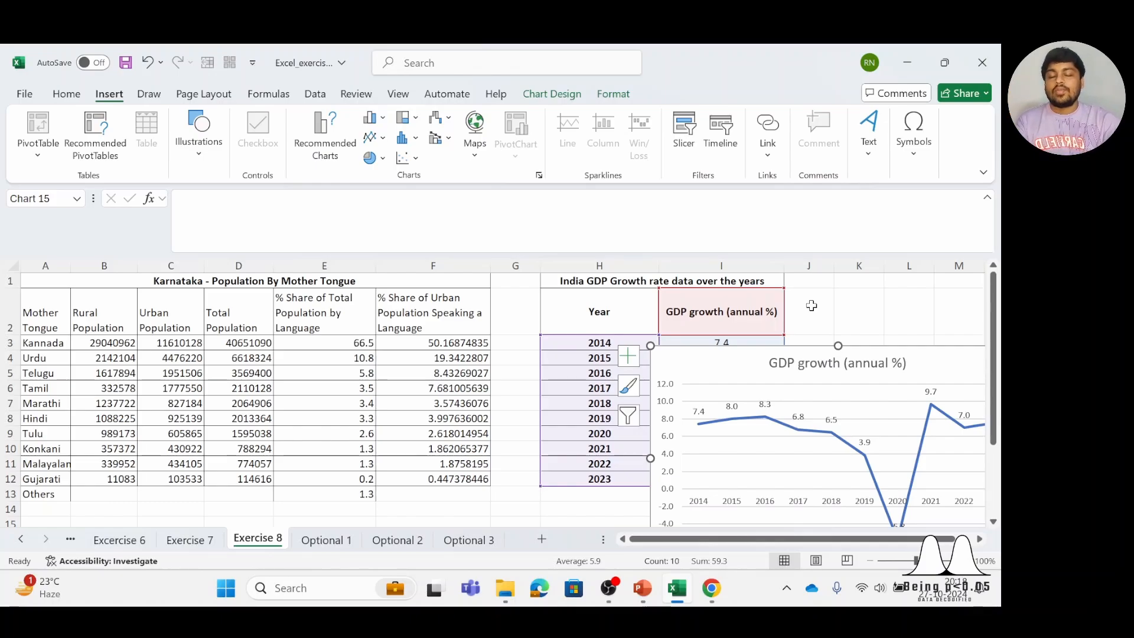
pyautogui.hscroll(2, 944, 372)
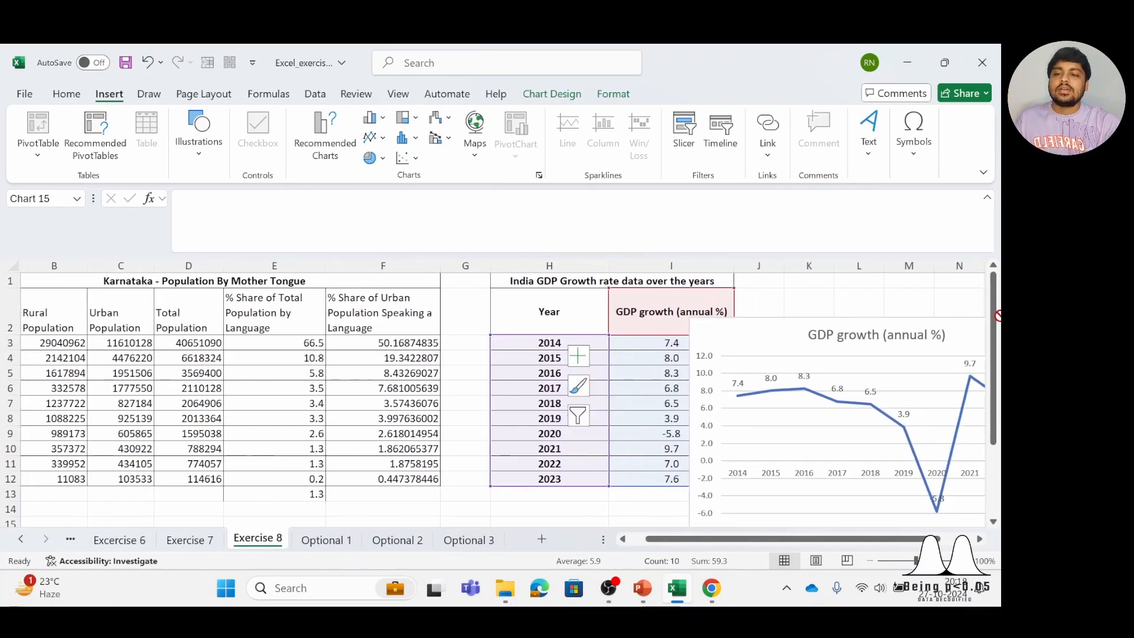
pyautogui.moveTo(650, 377); pyautogui.dragTo(780, 339)
pyautogui.scroll(-1, 446, 406)
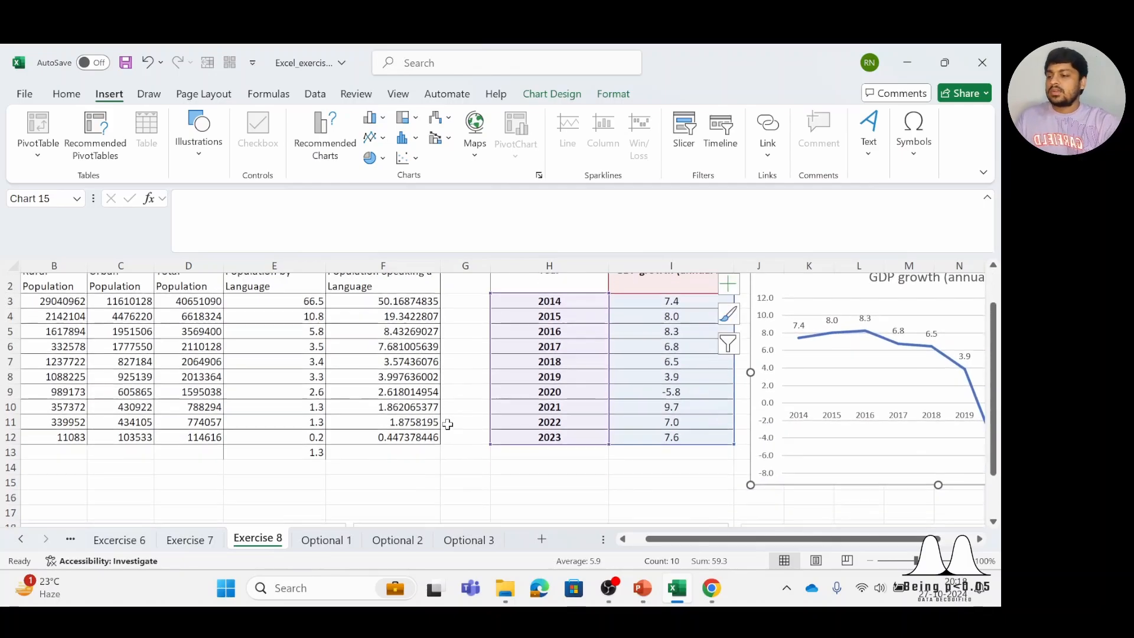
pyautogui.scroll(1, 337, 546)
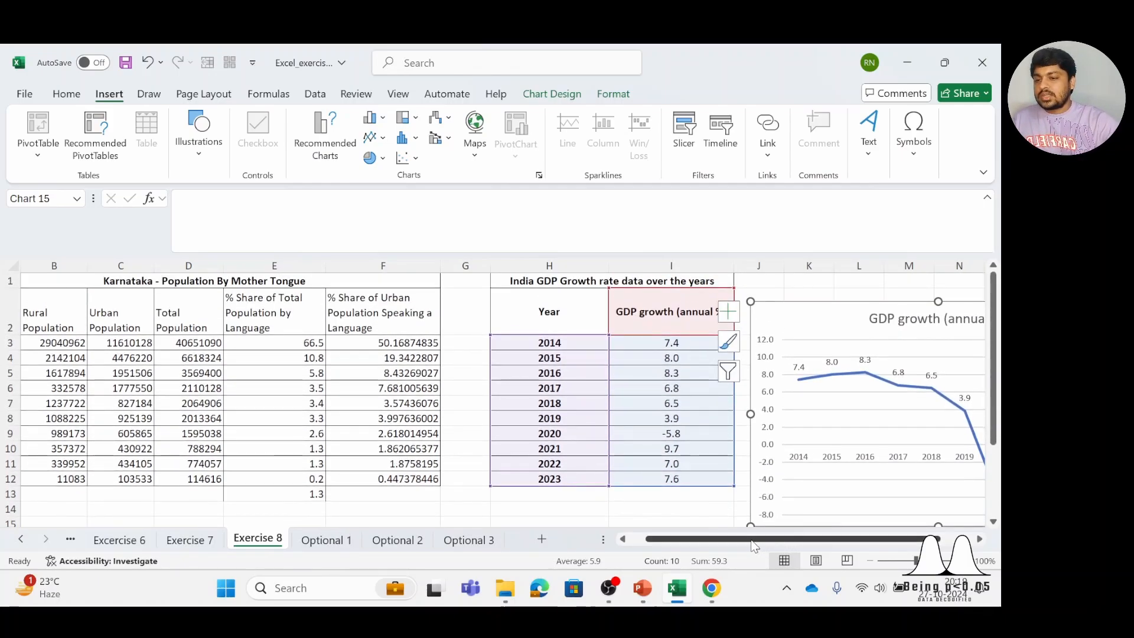
pyautogui.hscroll(-2, 755, 546)
# Look through the Optional 1, Optional 2 and Optional 3 sheets, then return to Exercise 8 and deselect the chart by selecting cell I14
pyautogui.click(334, 541)
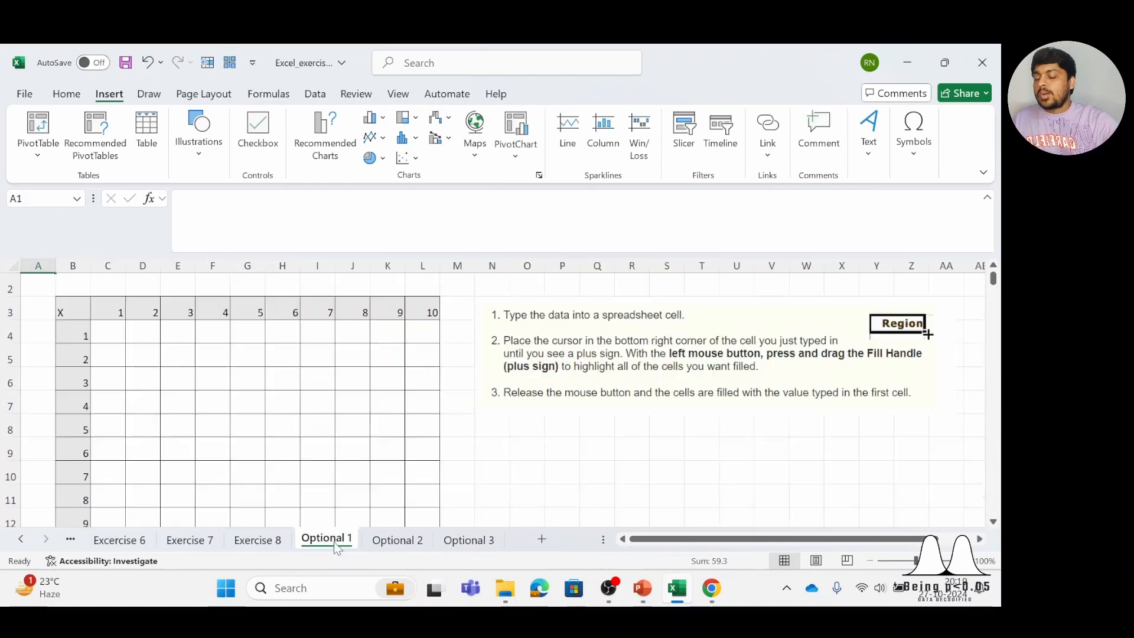
pyautogui.click(389, 546)
pyautogui.click(454, 541)
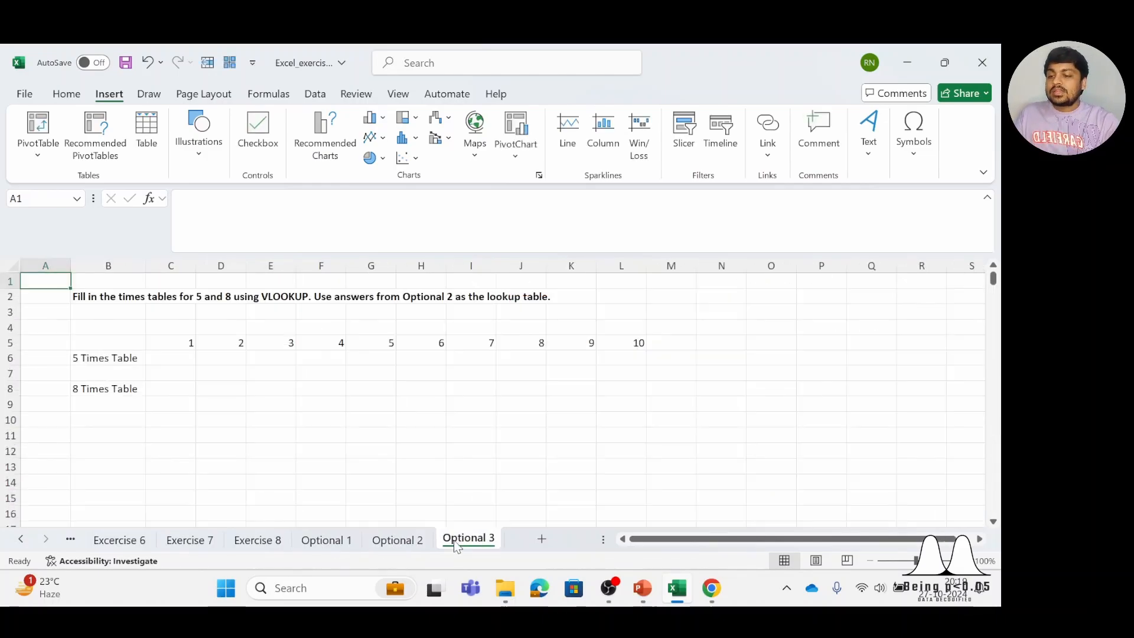
pyautogui.click(311, 544)
pyautogui.click(258, 540)
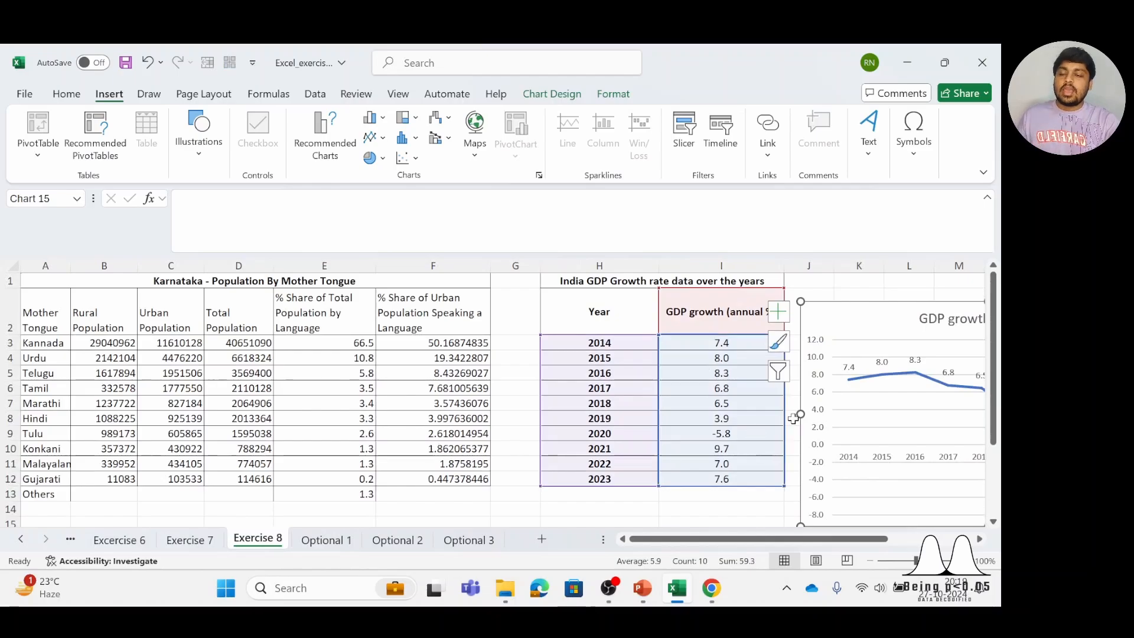
pyautogui.click(715, 507)
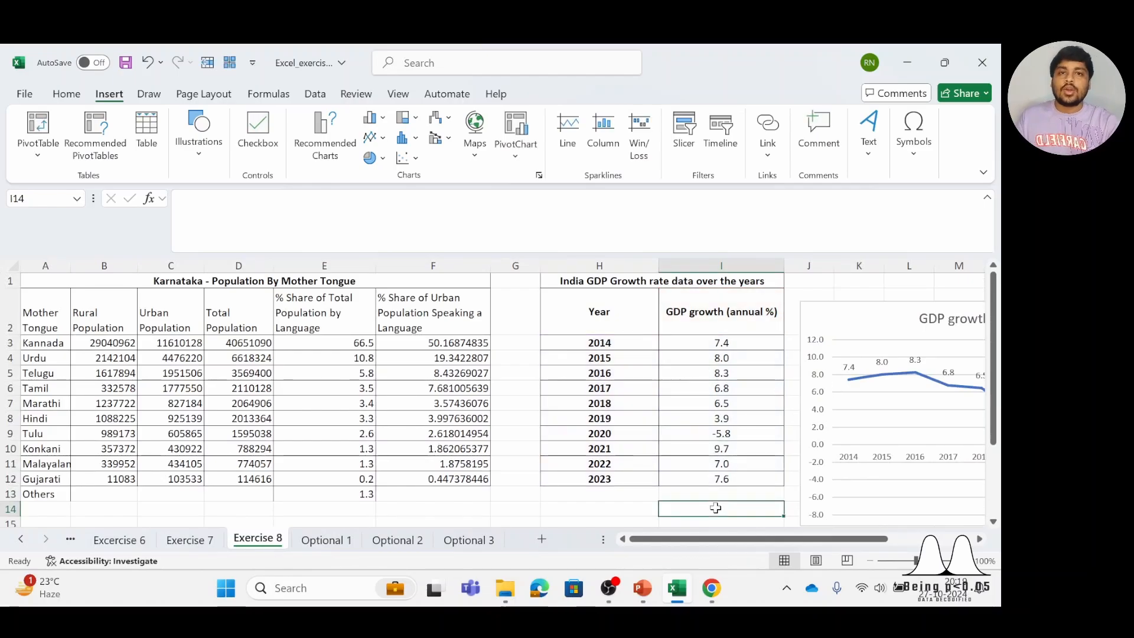